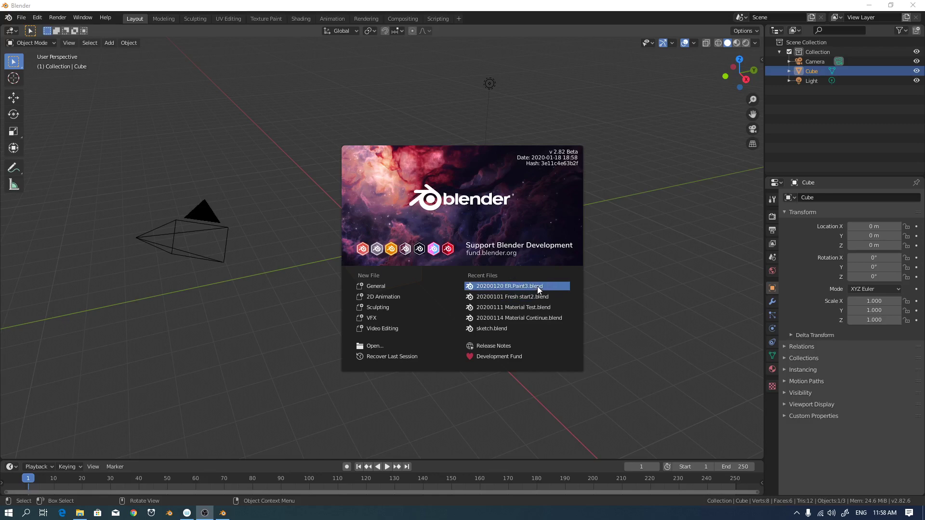
Open the recent file 20200120 ER.Paint3.blend and view the sculpted hand at a small scale in the scene.
click(538, 287)
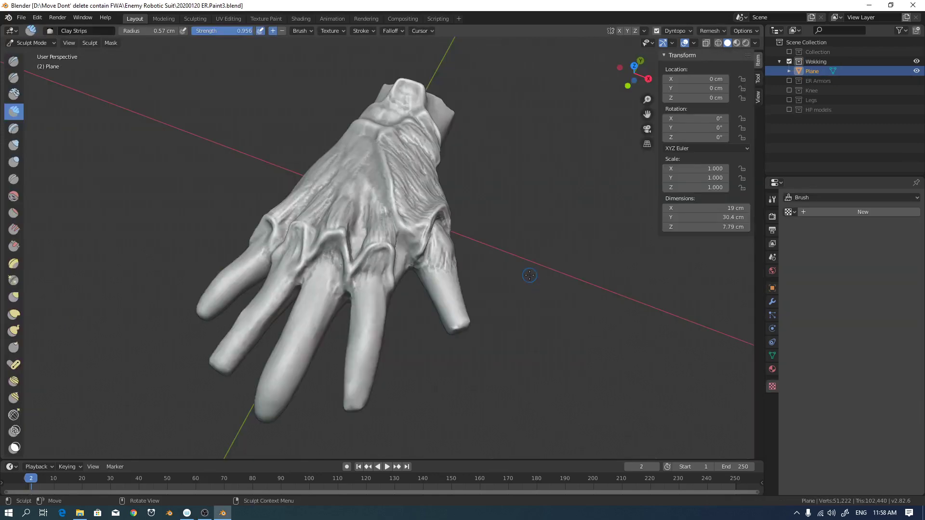
scroll(543, 266, down, 6)
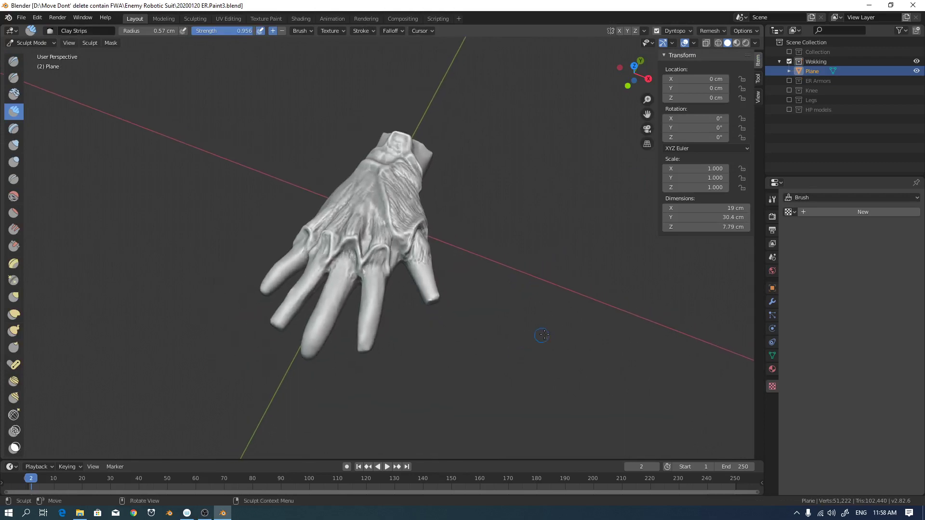
middle_drag(477, 353, 488, 383)
scroll(483, 310, down, 4)
scroll(485, 377, down, 2)
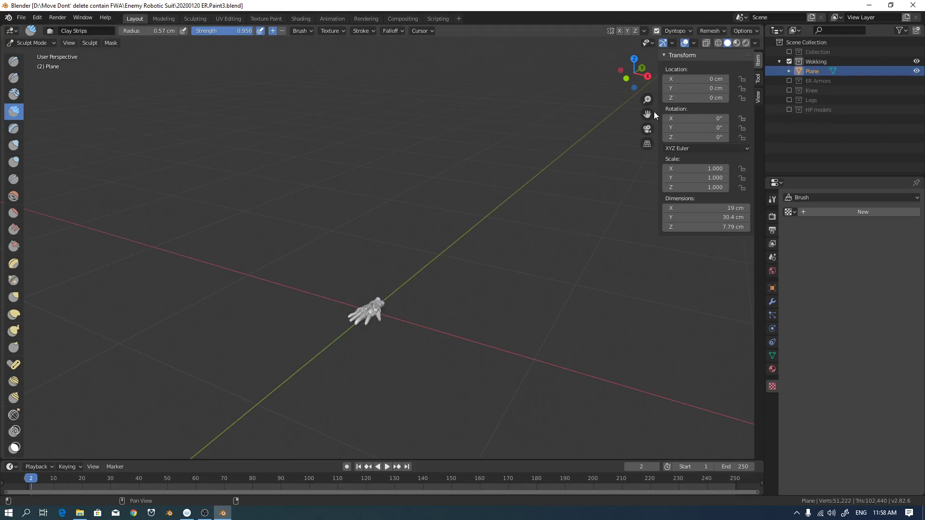
Enable the ER Armors collection and view the full armour suit at an angle.
click(789, 81)
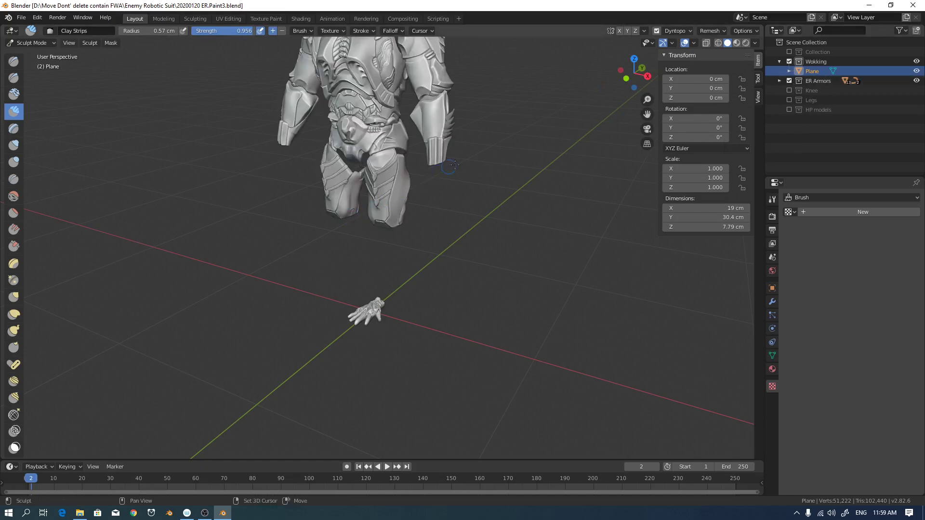
middle_drag(409, 241, 457, 227)
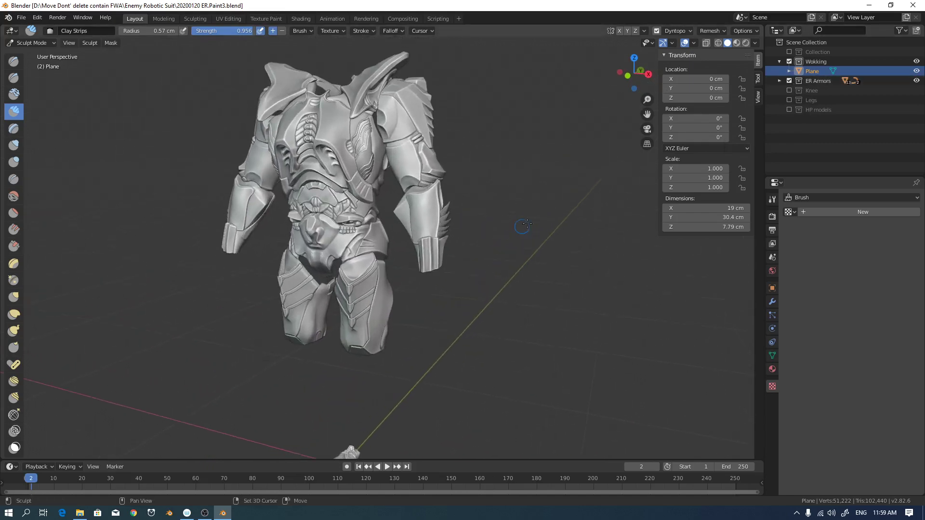
shift+middle_drag(521, 231, 526, 250)
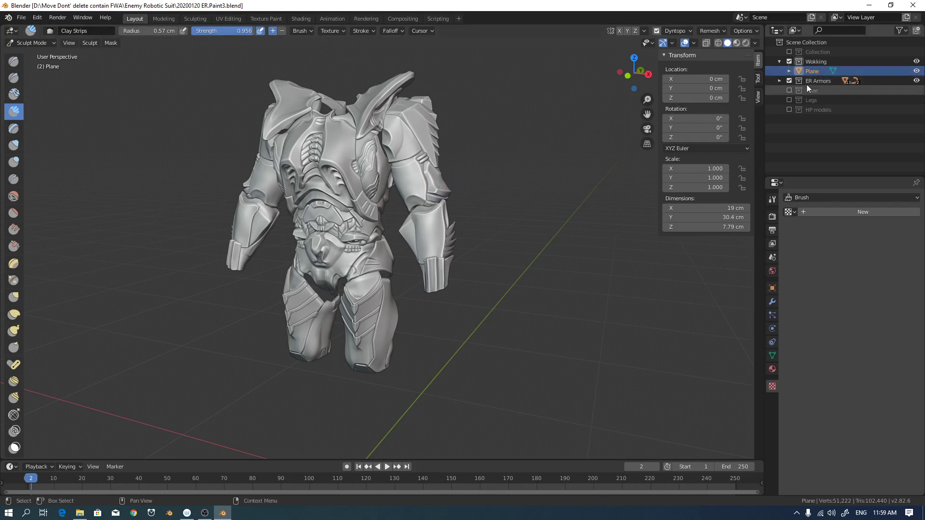
middle_drag(434, 193, 500, 182)
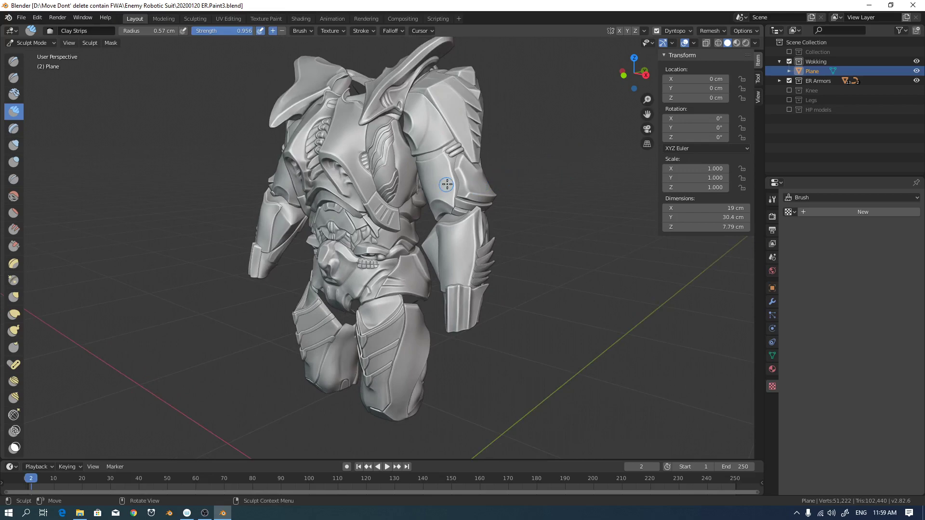
Select the ER.Arm.001 upper-arm armour in Object Mode and inspect its mesh in wireframe and solid shading with subdivision display off.
key(ctrl+z)
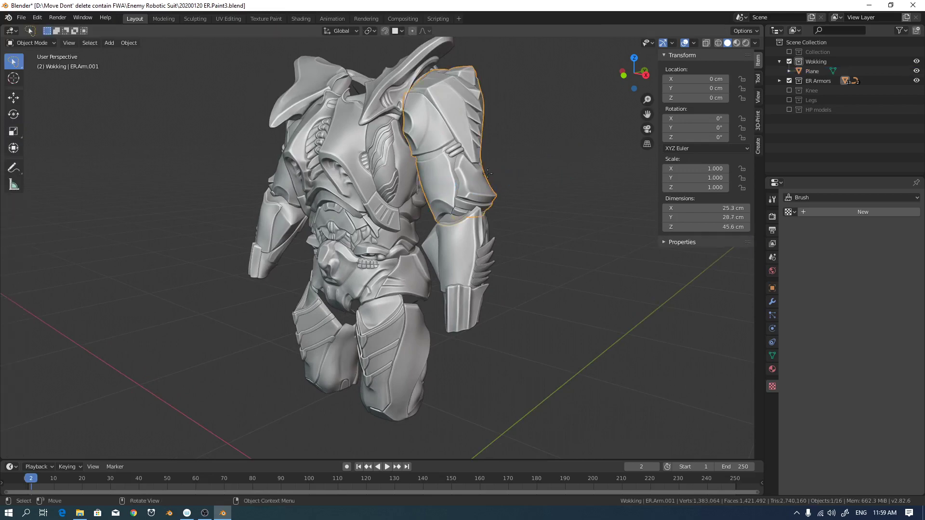
click(772, 303)
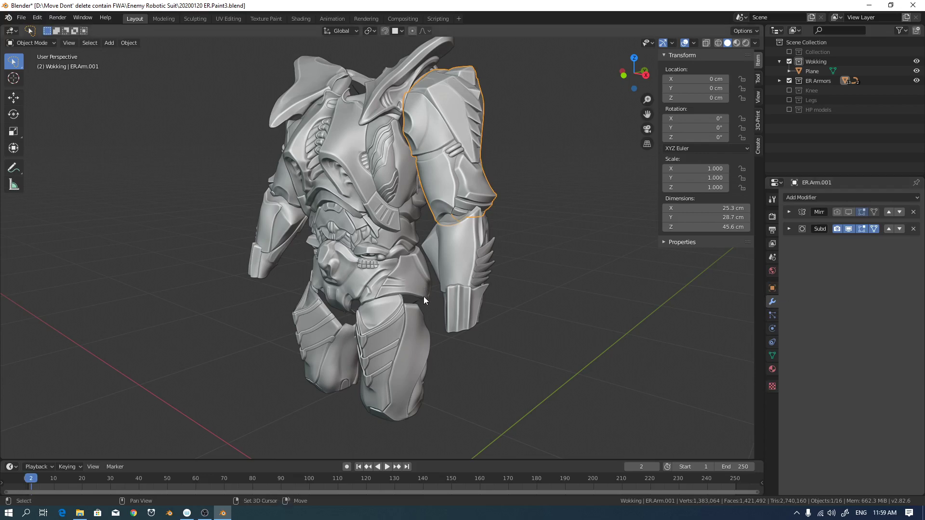
key(shift+z)
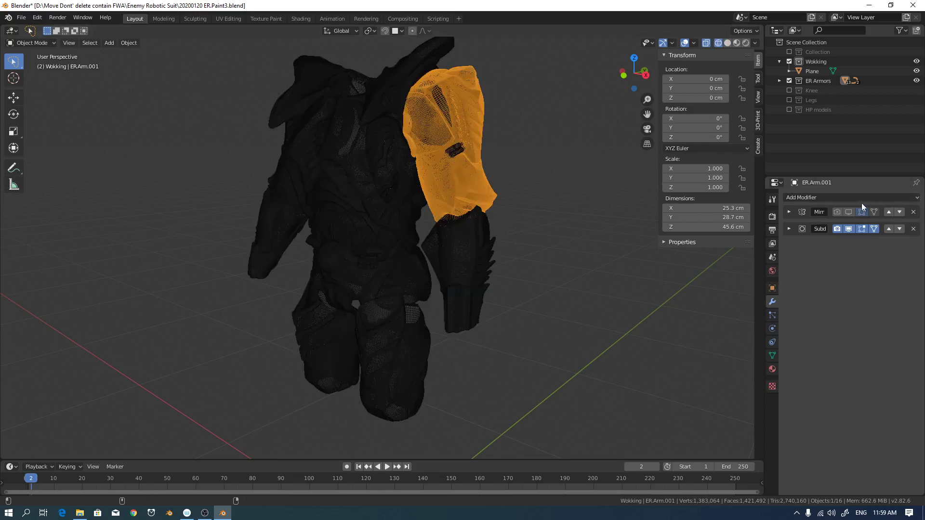
click(846, 229)
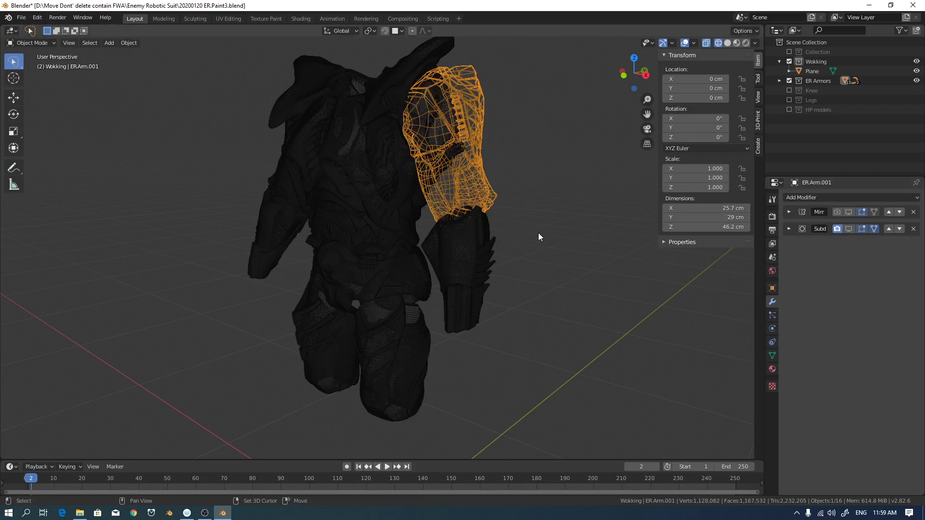
key(shift+z)
middle_drag(544, 229, 556, 233)
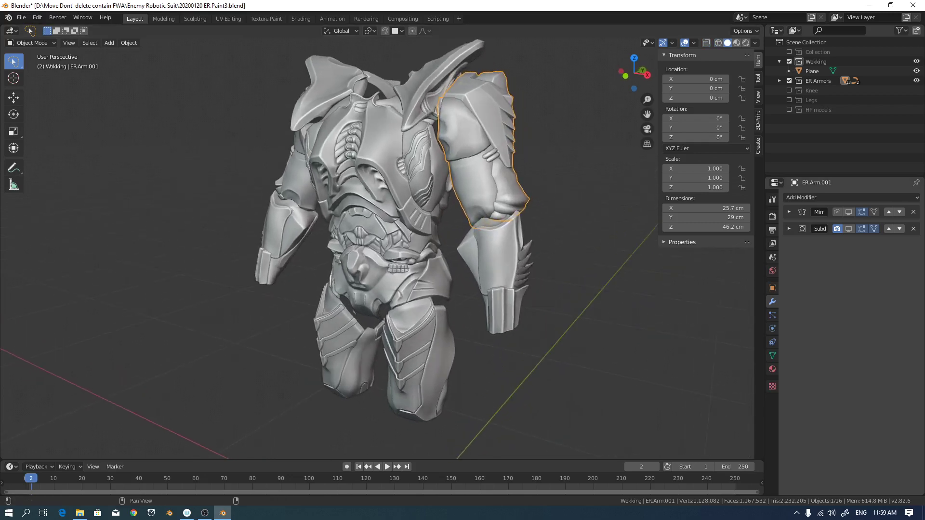
click(848, 228)
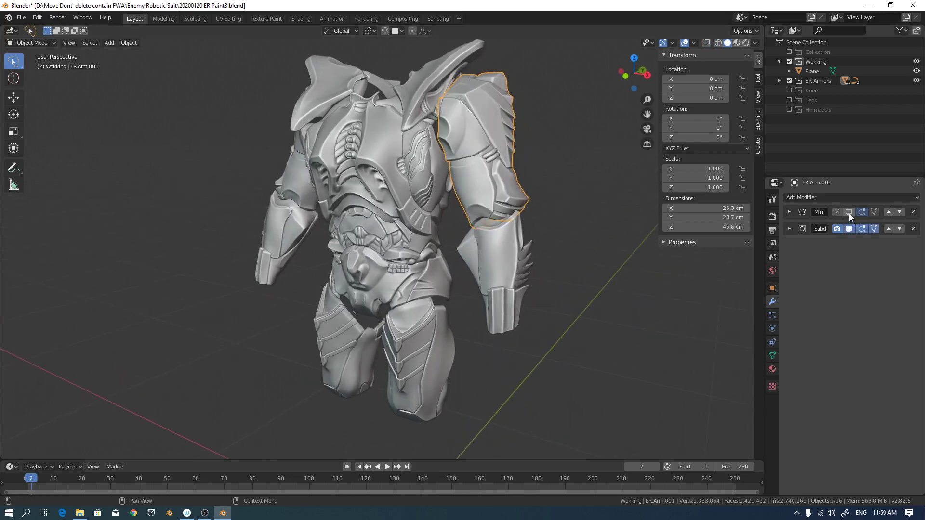
Check the Mirror modifier's effect on ER.Arm.001 and remove that modifier, keeping the Subdivision modifier.
click(848, 212)
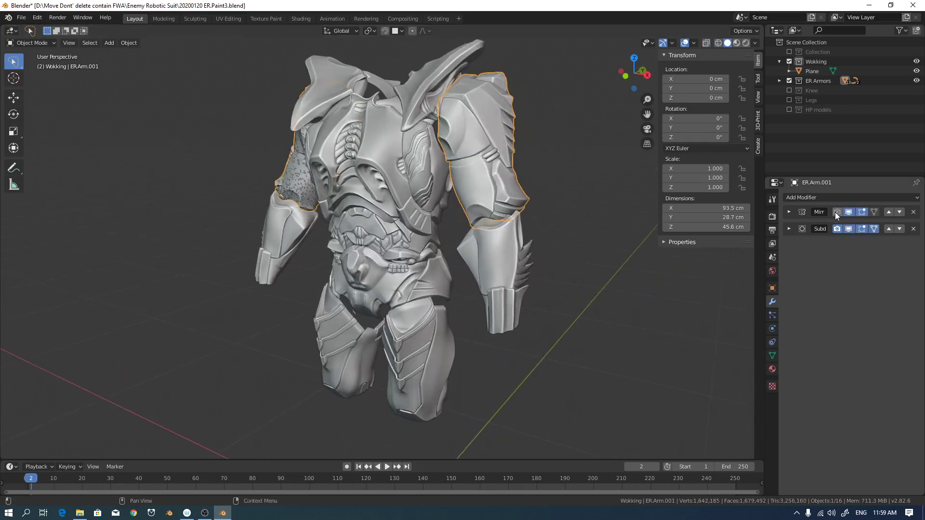
click(837, 213)
click(848, 212)
click(838, 211)
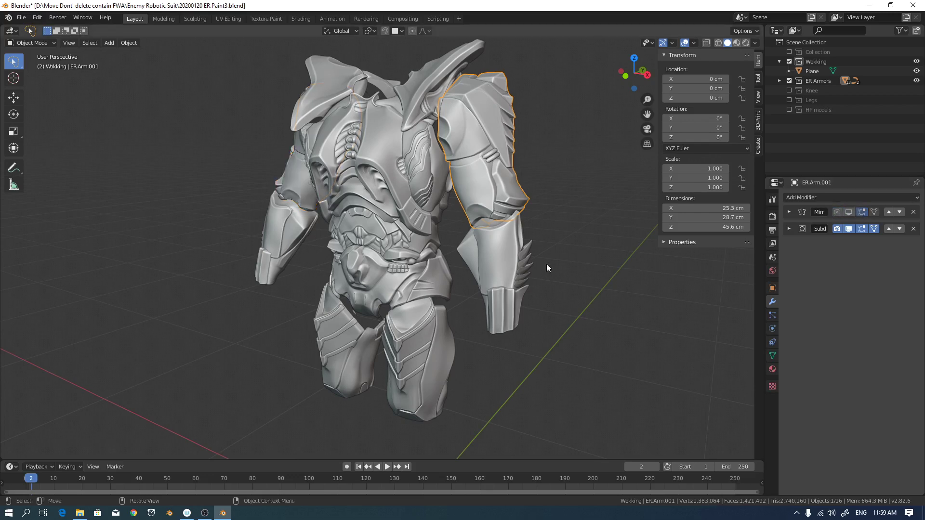
click(913, 212)
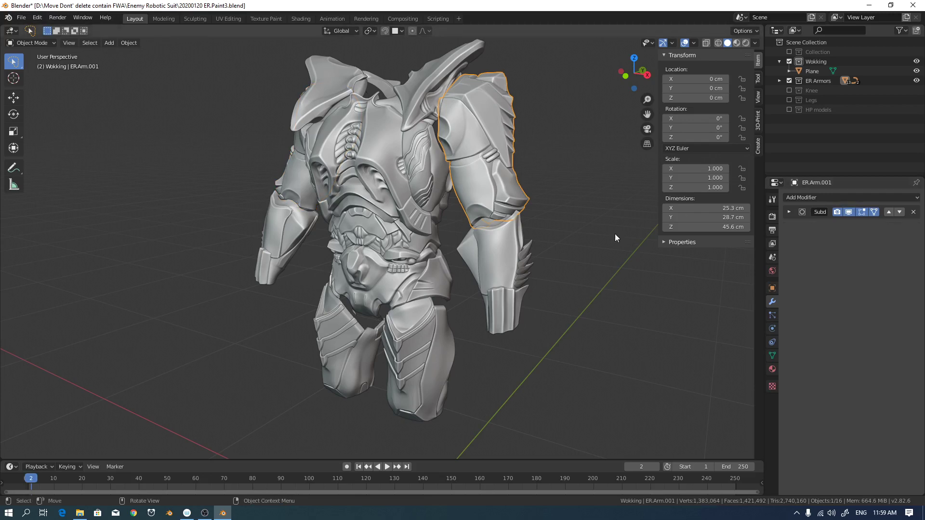
Select the sculpted hand below the armour and switch it to Sculpt Mode.
middle_drag(615, 233, 530, 256)
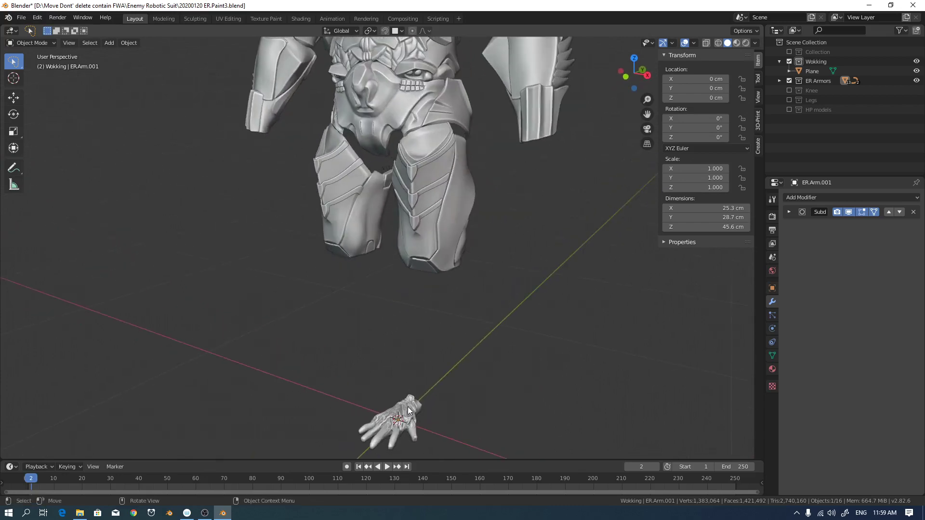
mouse_move(408, 407)
shift+middle_down()
mouse_move(419, 333)
mouse_move(382, 366)
shift+middle_up()
click(374, 356)
key(ctrl+Tab)
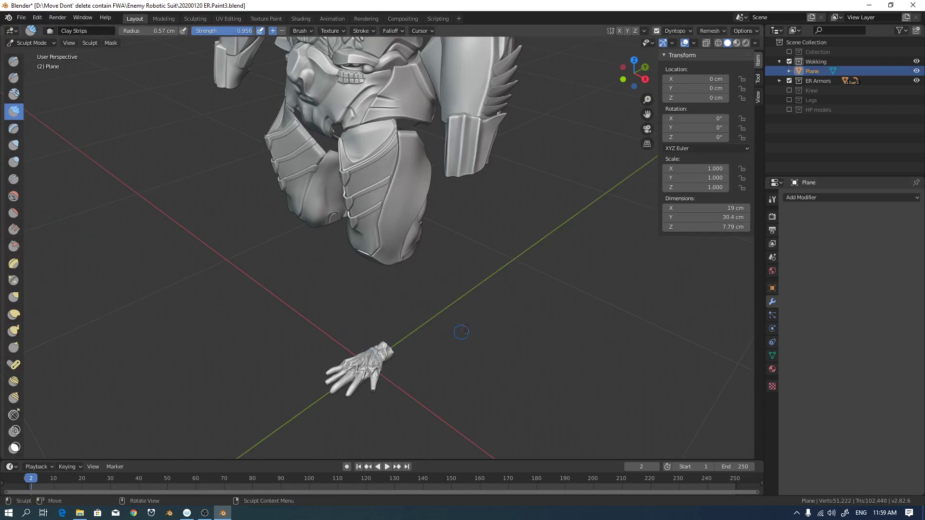
key(b)
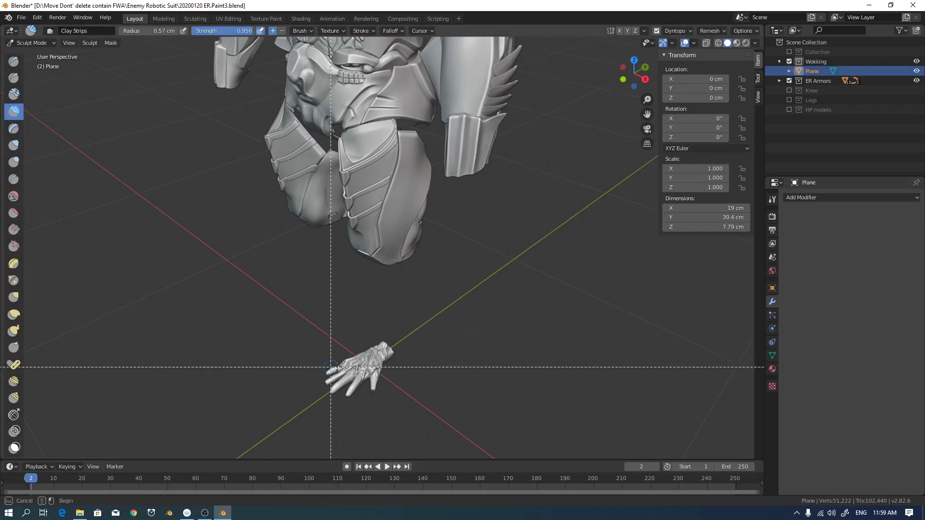
key(Escape)
right_click(335, 315)
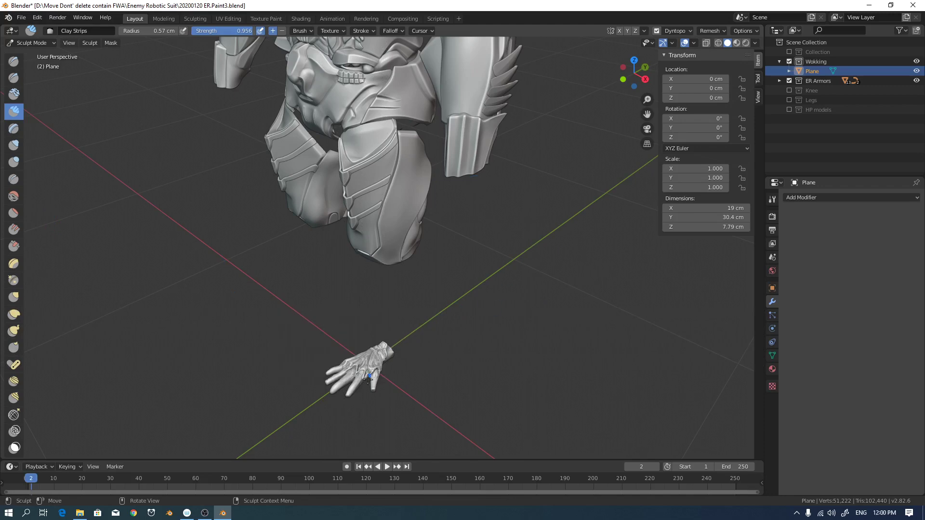
Return the sculpted hand to Object Mode and hide it.
key(ctrl+Tab)
click(311, 355)
key(ctrl+Tab)
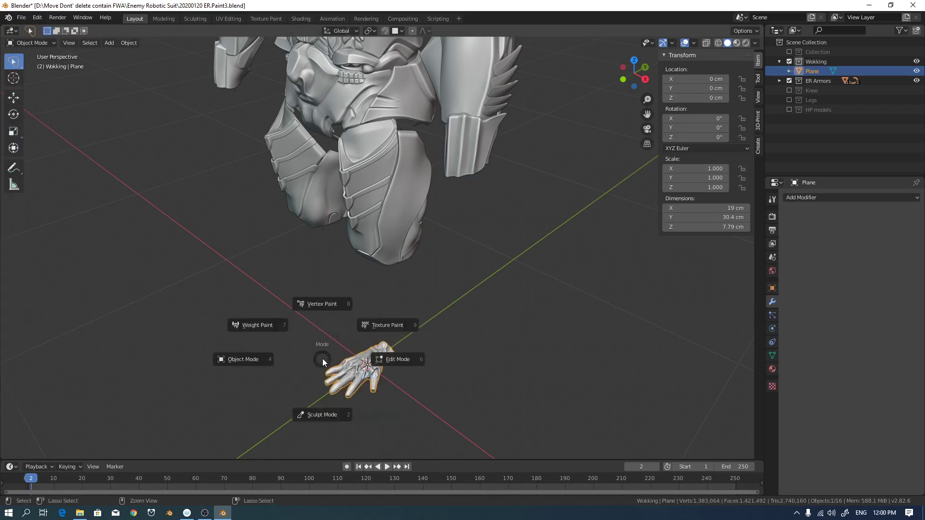
click(259, 358)
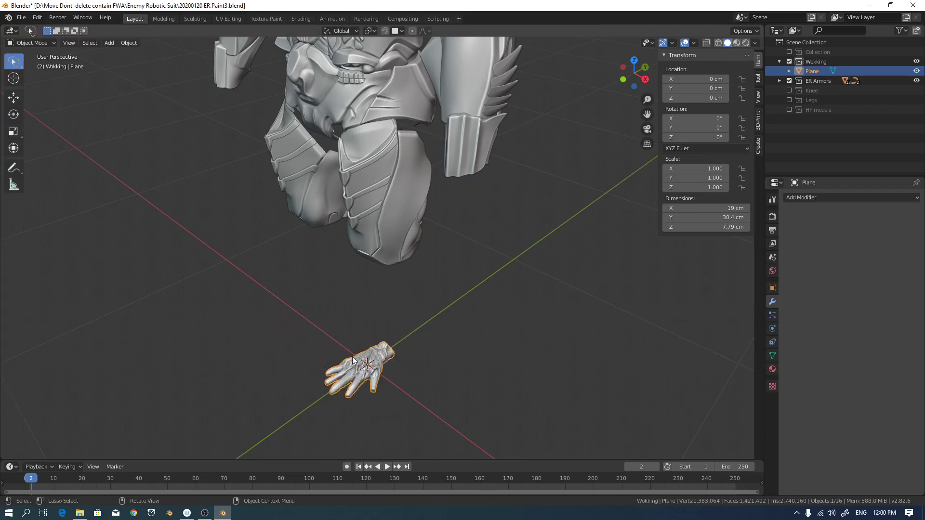
key(ctrl+Tab)
click(288, 361)
key(h)
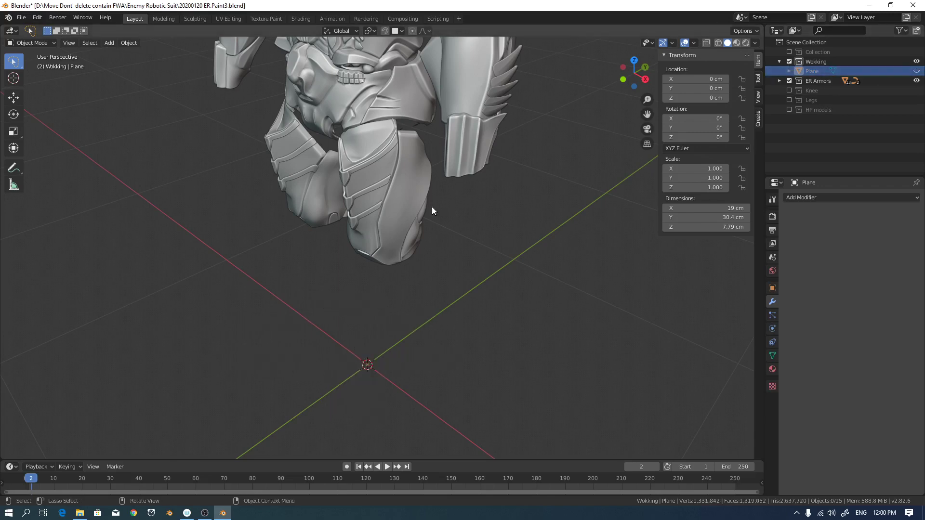
Examine the armour's forearms, waist and legs and the empty area around the world origin from several angles.
middle_drag(432, 207, 484, 262)
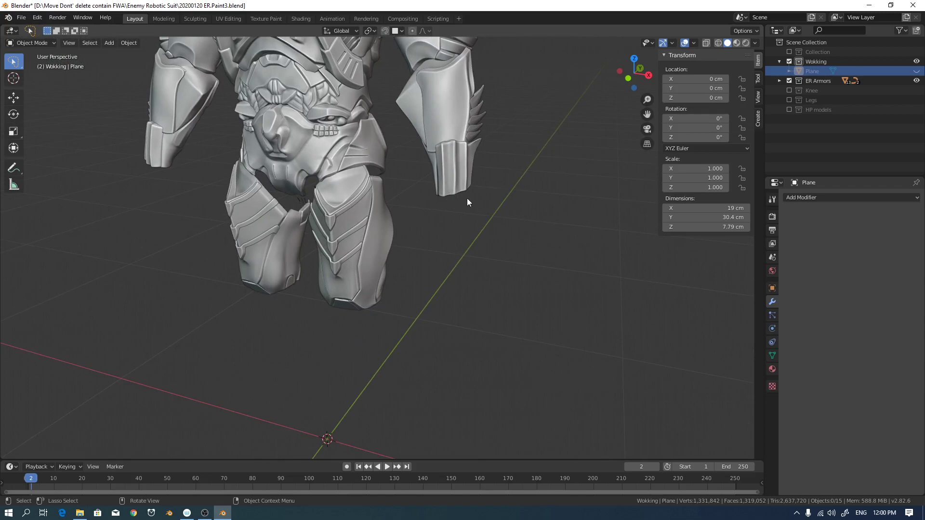
mouse_move(468, 199)
middle_down()
mouse_move(409, 149)
mouse_move(451, 245)
mouse_move(456, 297)
mouse_move(491, 240)
mouse_move(488, 264)
mouse_move(498, 229)
mouse_move(489, 191)
mouse_move(474, 219)
mouse_move(469, 201)
mouse_move(483, 173)
mouse_move(478, 180)
middle_up()
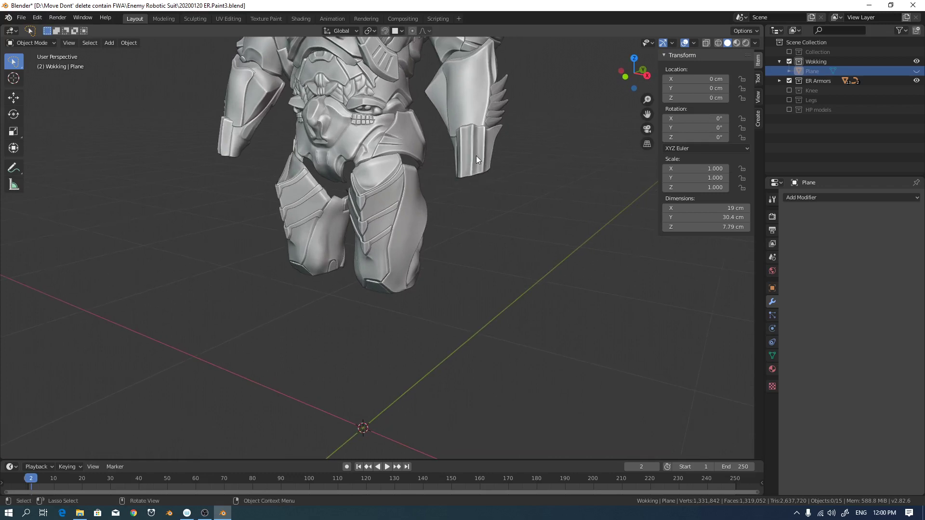
middle_drag(476, 155, 505, 141)
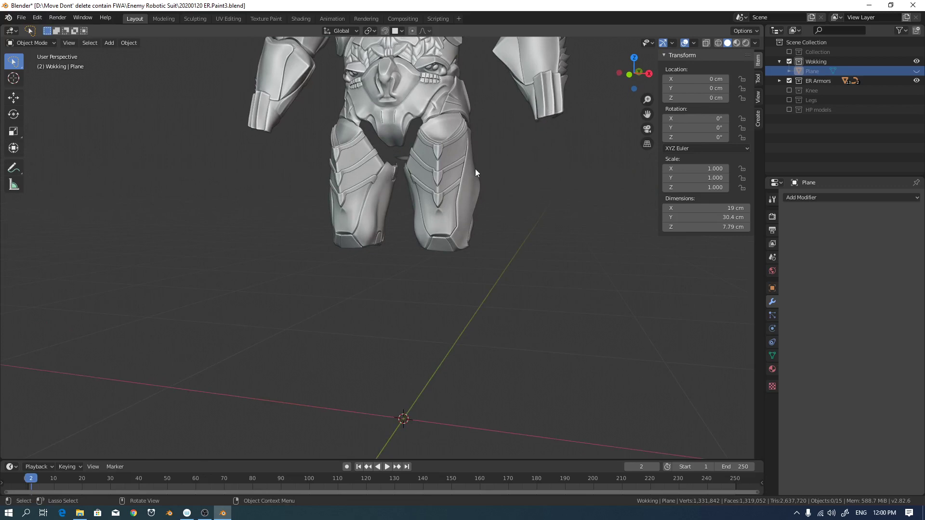
mouse_move(475, 170)
middle_down()
mouse_move(423, 385)
mouse_move(400, 394)
mouse_move(429, 357)
mouse_move(391, 359)
mouse_move(454, 372)
mouse_move(431, 363)
middle_up()
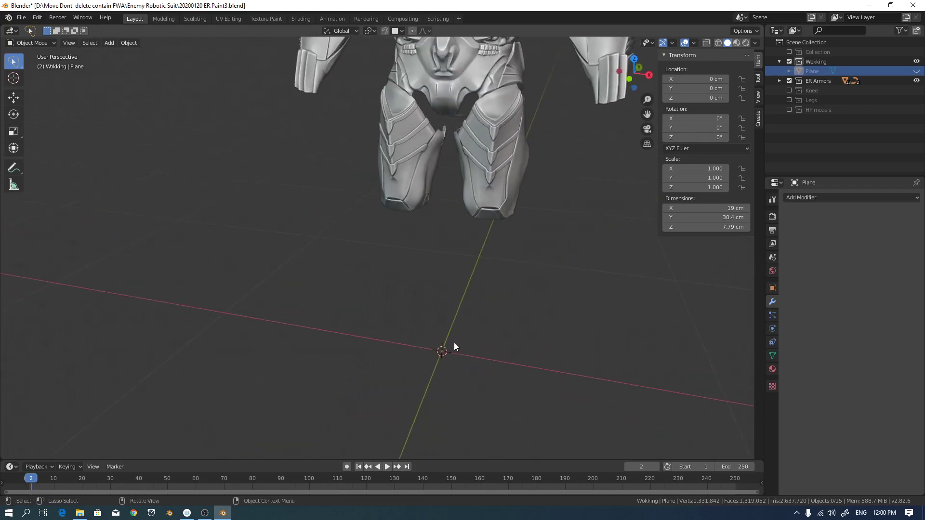
middle_drag(455, 346, 436, 344)
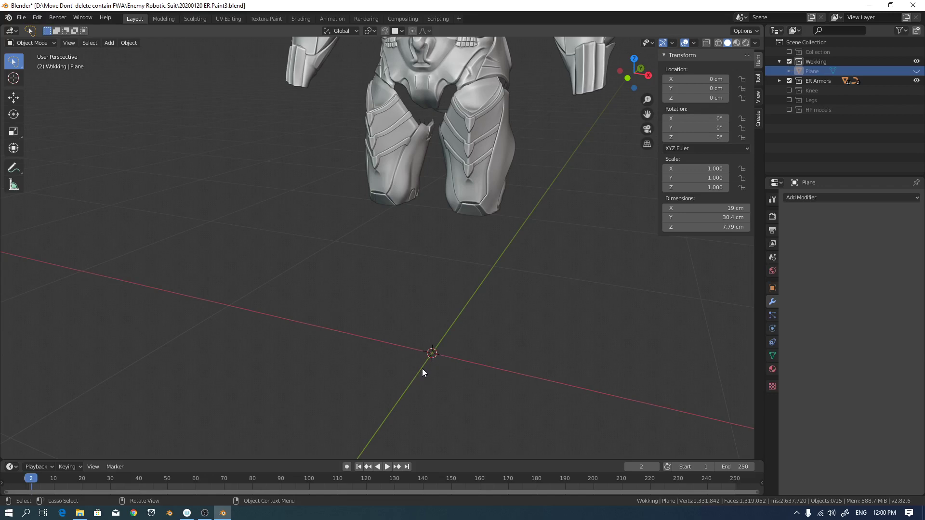
mouse_move(434, 350)
middle_down()
mouse_move(442, 363)
mouse_move(426, 337)
mouse_move(446, 343)
mouse_move(423, 347)
middle_up()
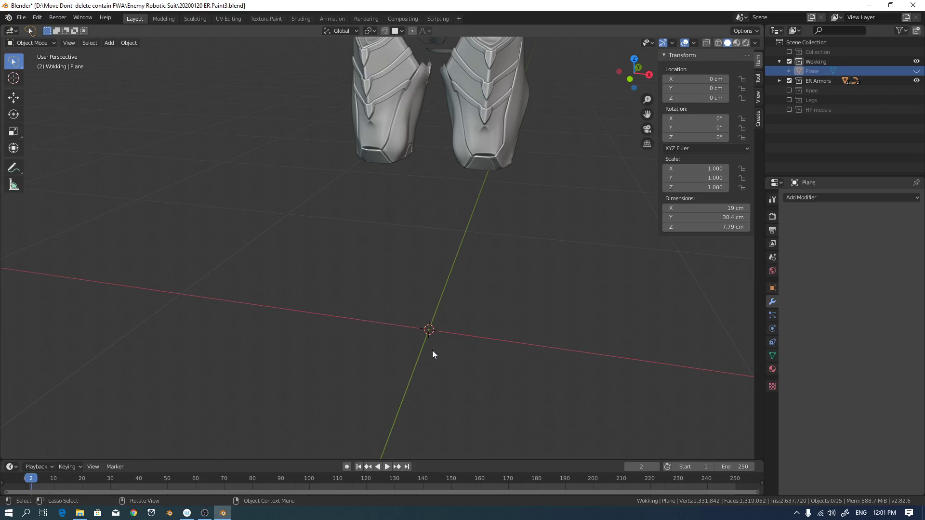
middle_drag(433, 352, 460, 313)
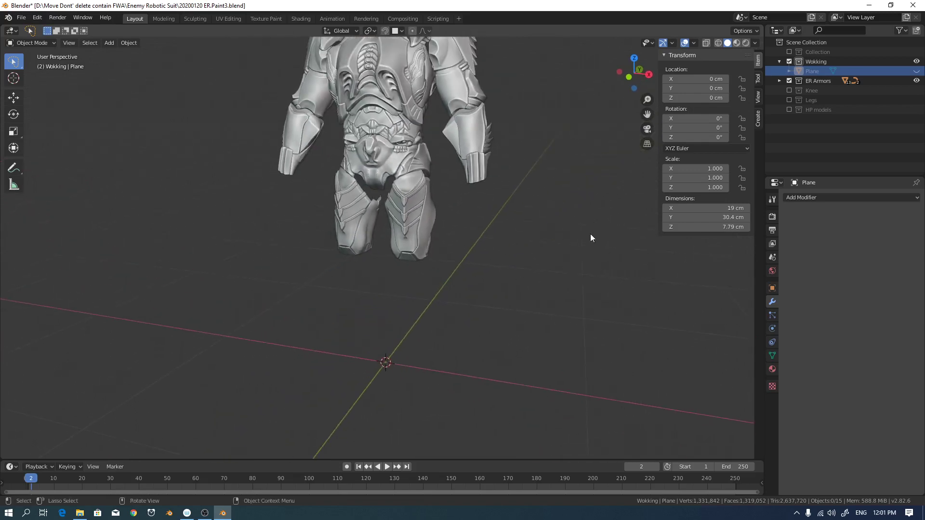
middle_drag(515, 327, 514, 321)
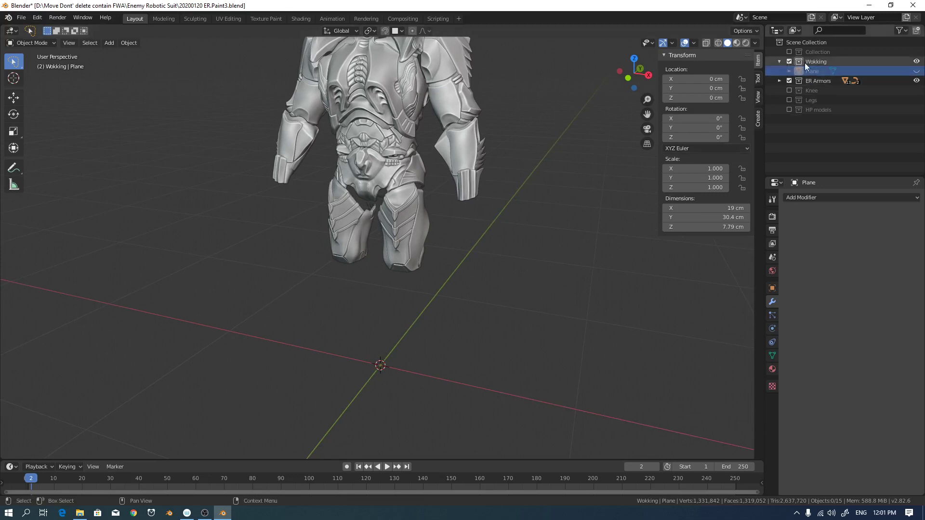
Exclude the ER Armors collection to view the empty scene, and enable the collection again.
click(785, 82)
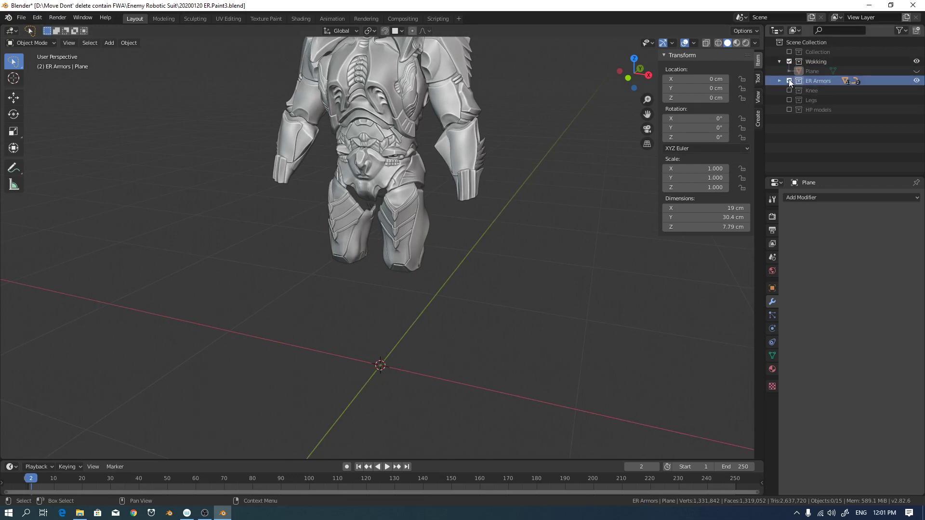
click(789, 80)
middle_drag(404, 380, 408, 378)
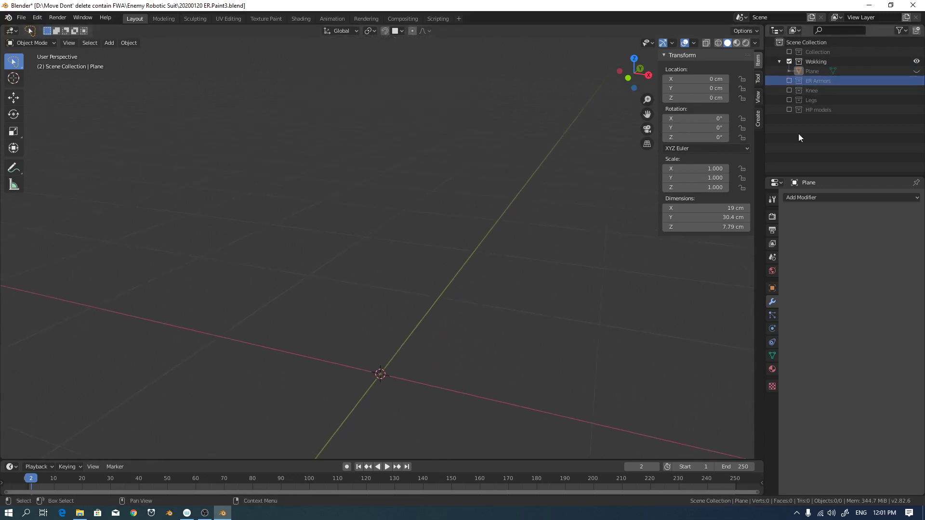
middle_drag(481, 256, 460, 281)
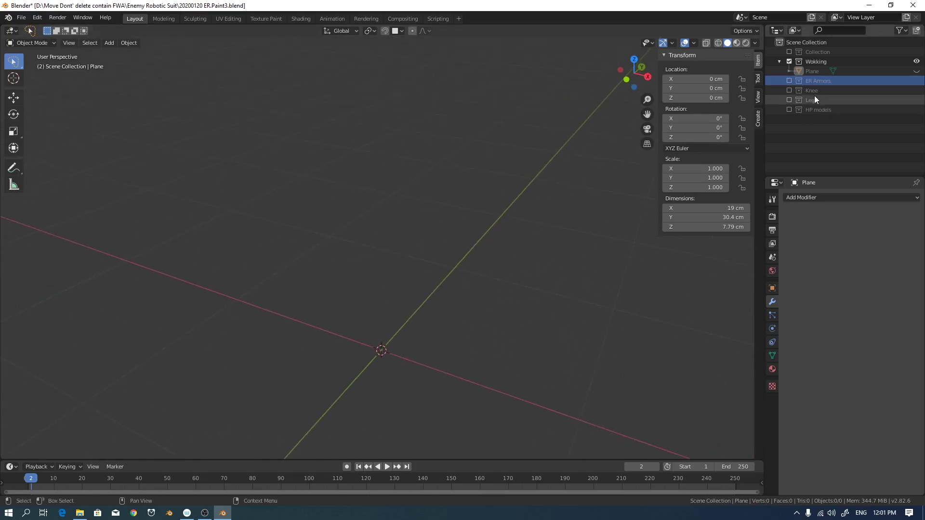
click(786, 81)
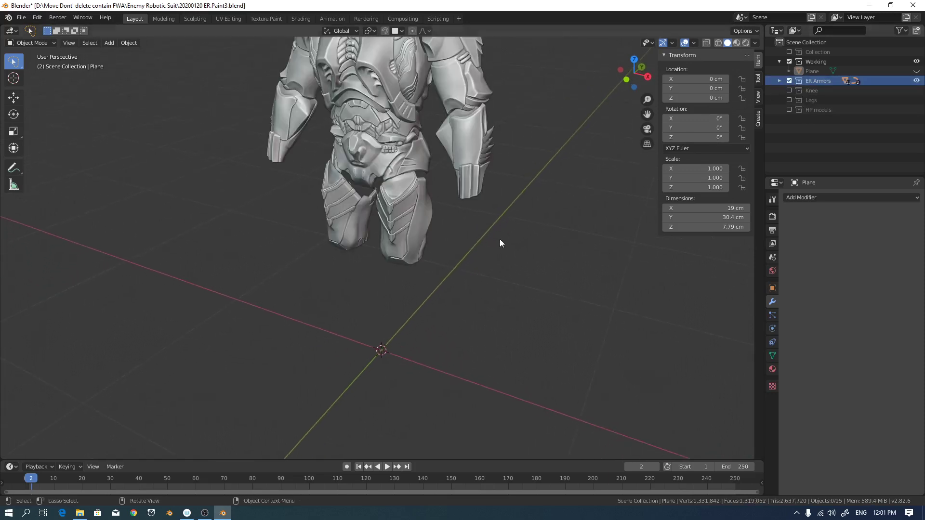
Switch the viewport shading to Material Preview so the armour shows its painted materials.
shift+middle_drag(491, 228, 528, 225)
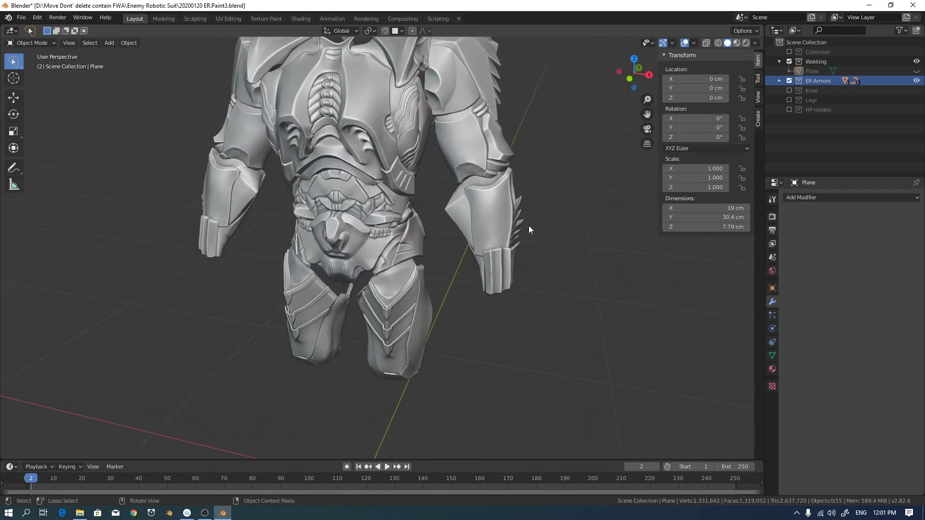
shift+middle_drag(535, 169, 500, 207)
middle_drag(388, 236, 525, 198)
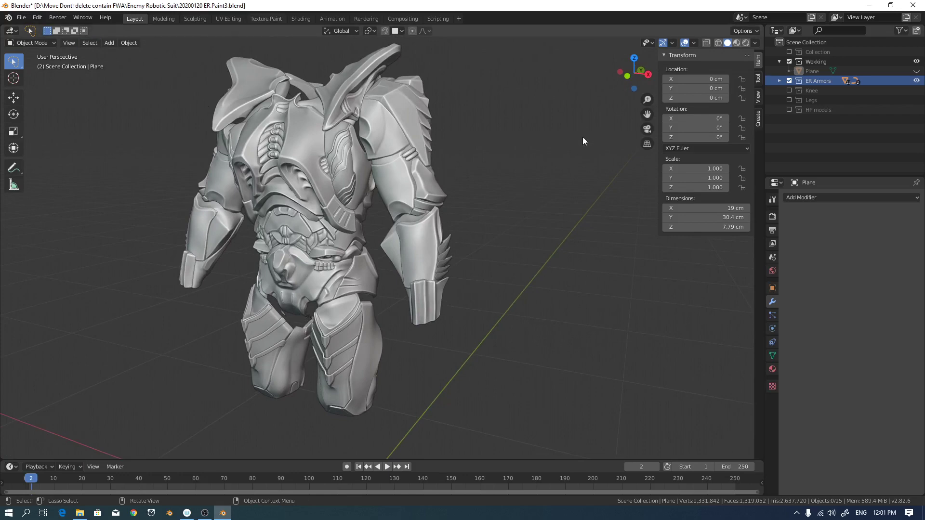
middle_drag(525, 141, 512, 140)
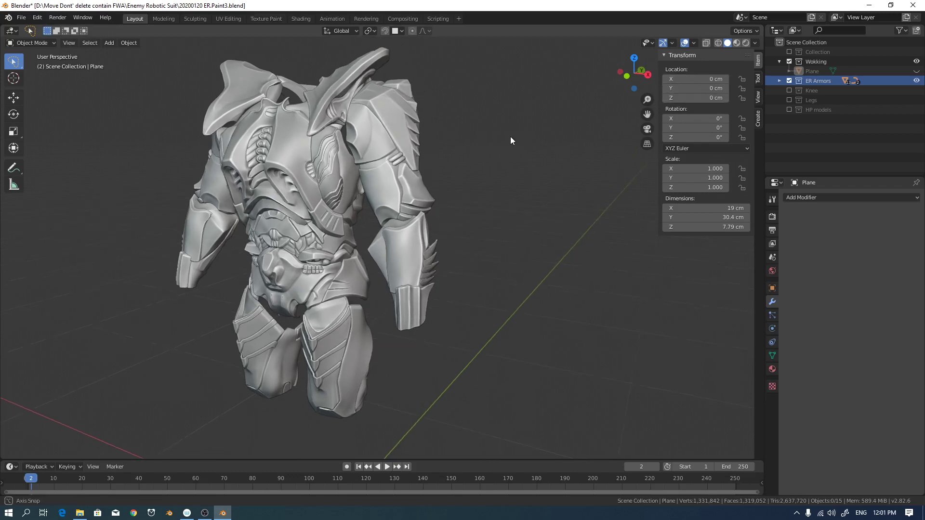
click(736, 42)
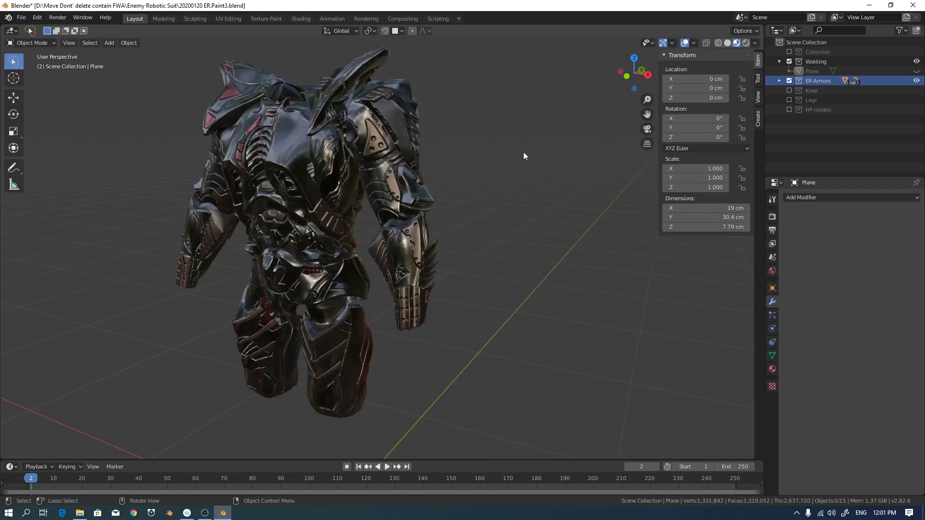
Examine the painted armour from the side and back, and its chest and arm plates up close.
middle_drag(460, 180, 392, 190)
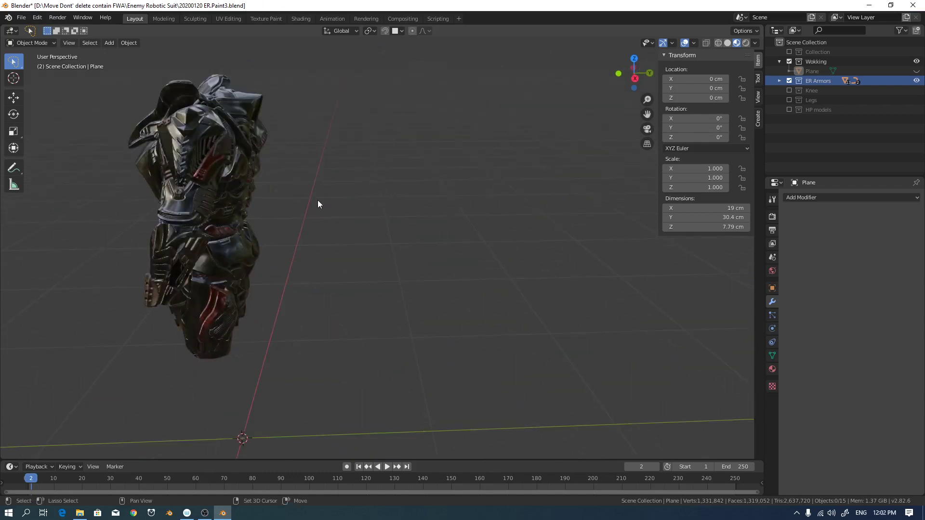
middle_drag(320, 203, 500, 262)
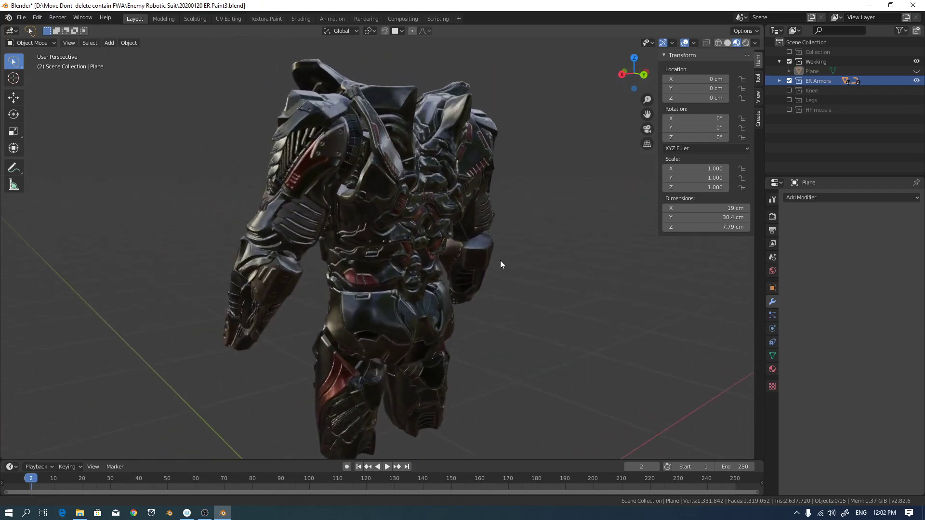
scroll(340, 249, up, 5)
mouse_move(340, 245)
middle_down()
mouse_move(363, 235)
mouse_move(354, 217)
mouse_move(366, 241)
mouse_move(502, 257)
mouse_move(481, 244)
mouse_move(498, 215)
mouse_move(424, 277)
mouse_move(500, 287)
mouse_move(473, 276)
mouse_move(423, 287)
mouse_move(444, 250)
mouse_move(498, 242)
mouse_move(340, 242)
mouse_move(452, 238)
mouse_move(443, 239)
mouse_move(484, 265)
mouse_move(440, 244)
mouse_move(341, 234)
mouse_move(354, 239)
middle_up()
scroll(363, 235, down, 4)
scroll(492, 257, up, 4)
scroll(354, 240, up, 1)
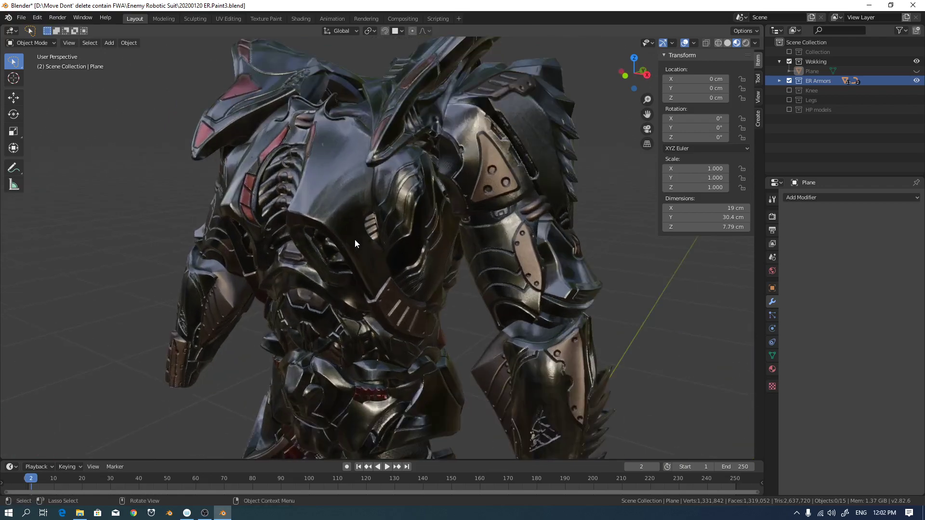
scroll(355, 240, up, 1)
scroll(355, 240, down, 2)
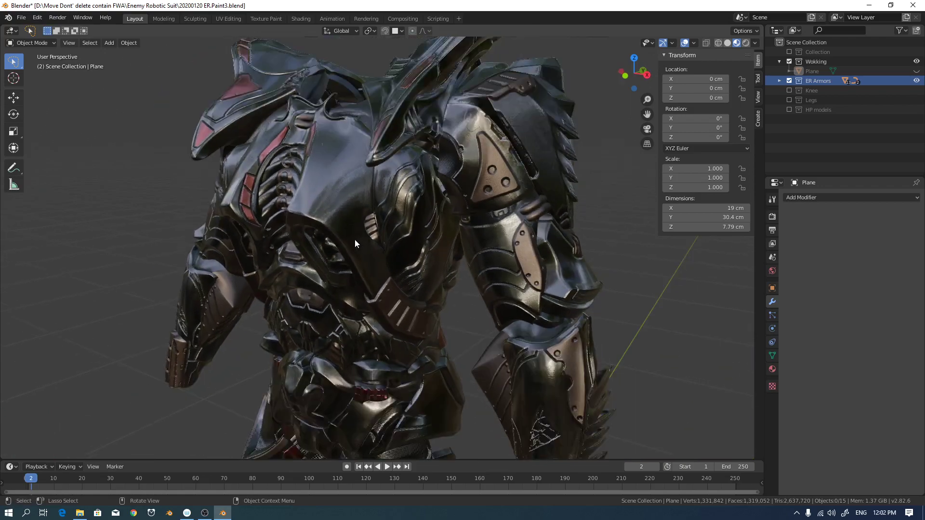
scroll(356, 240, up, 2)
scroll(364, 238, down, 2)
Inspect the materials on the collar, chest ribs, abdomen, forearms and thighs from the front.
middle_drag(397, 196, 391, 169)
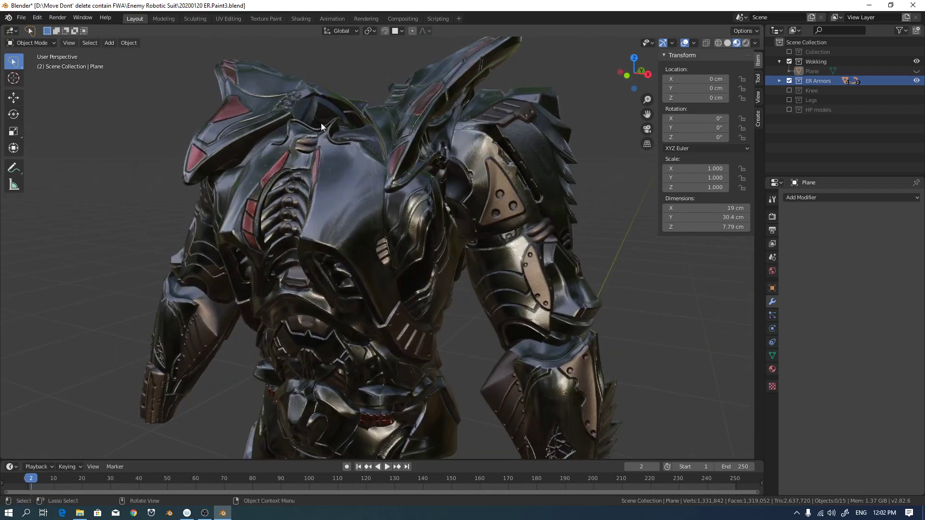
middle_drag(321, 123, 433, 201)
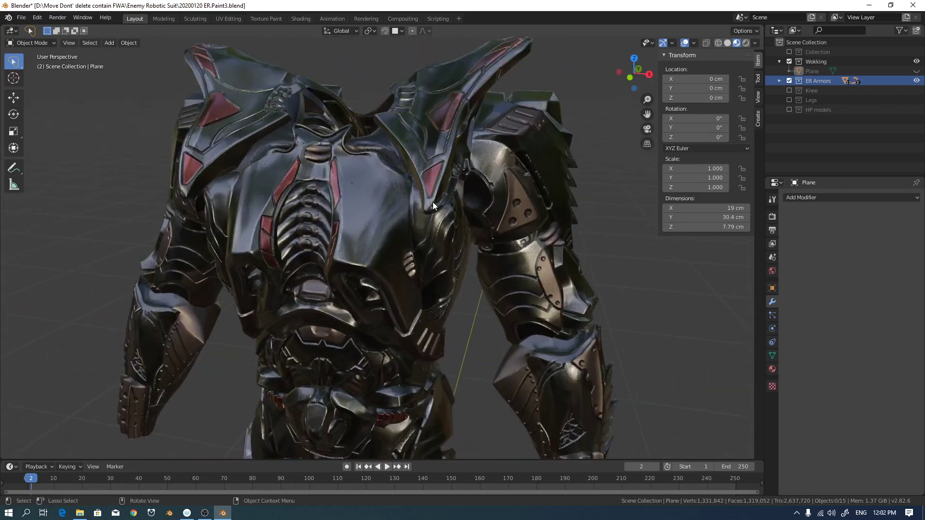
shift+middle_drag(449, 246, 448, 186)
scroll(444, 188, down, 3)
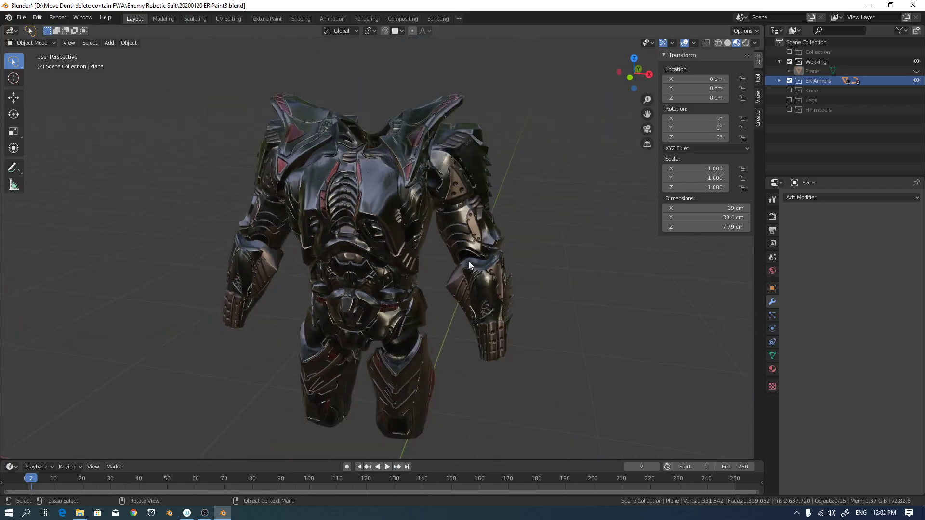
middle_drag(469, 265, 467, 207)
scroll(436, 216, up, 2)
scroll(472, 205, up, 4)
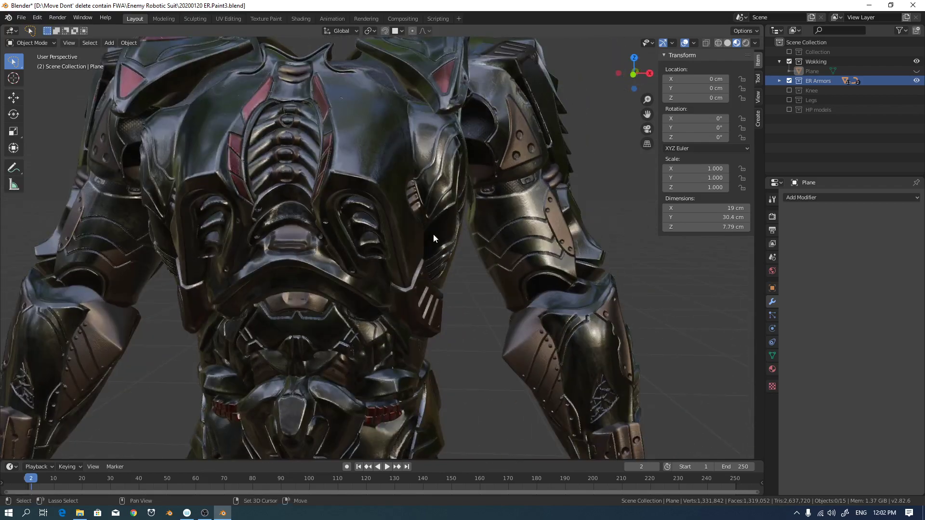
scroll(434, 248, down, 5)
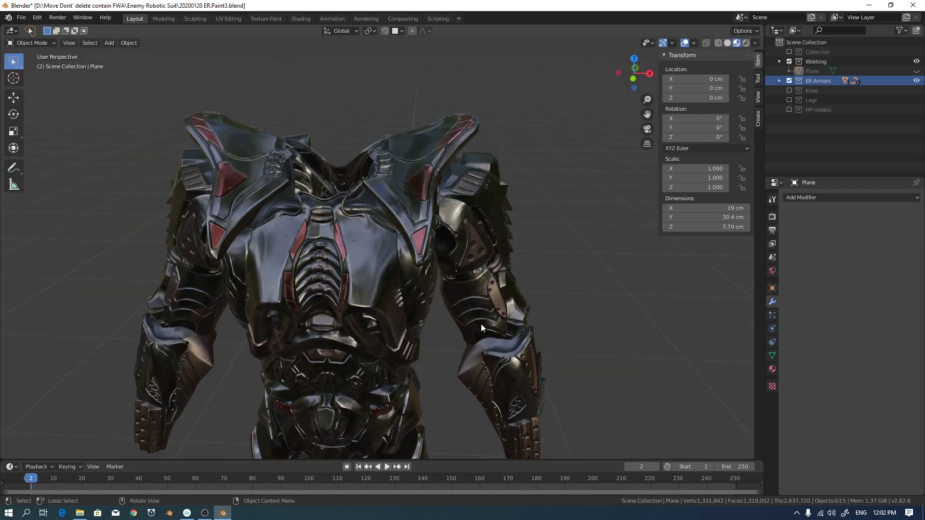
middle_drag(480, 323, 487, 195)
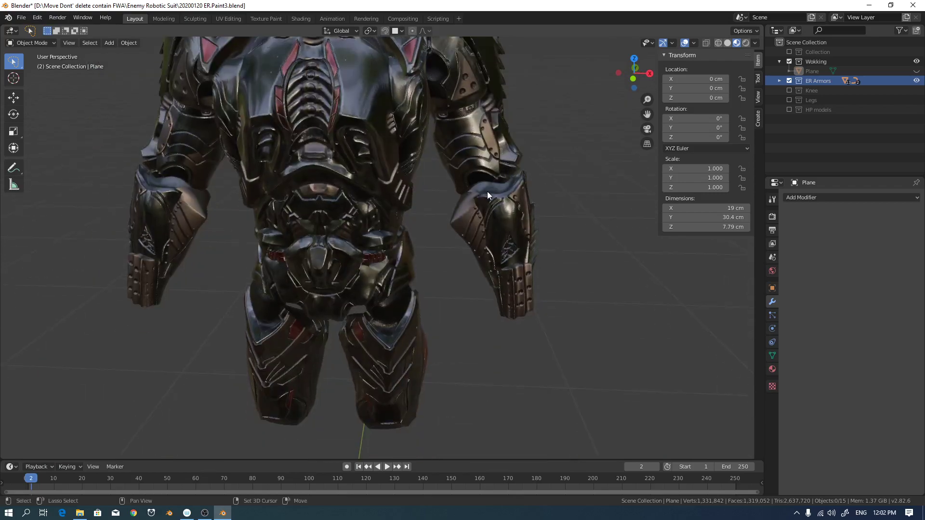
Review the whole textured suit at an angle, including the waist and wrist plates.
scroll(466, 273, down, 3)
middle_drag(466, 273, 429, 264)
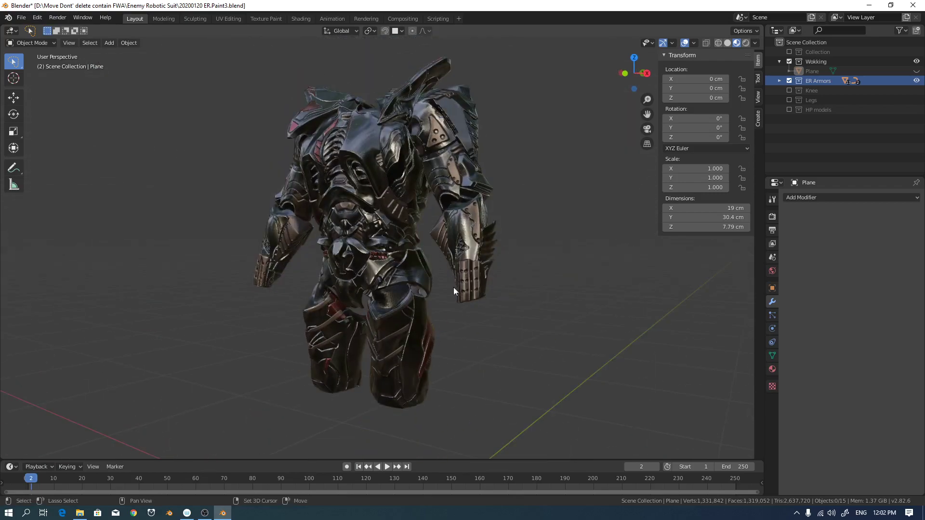
ctrl+middle_drag(455, 343, 458, 308)
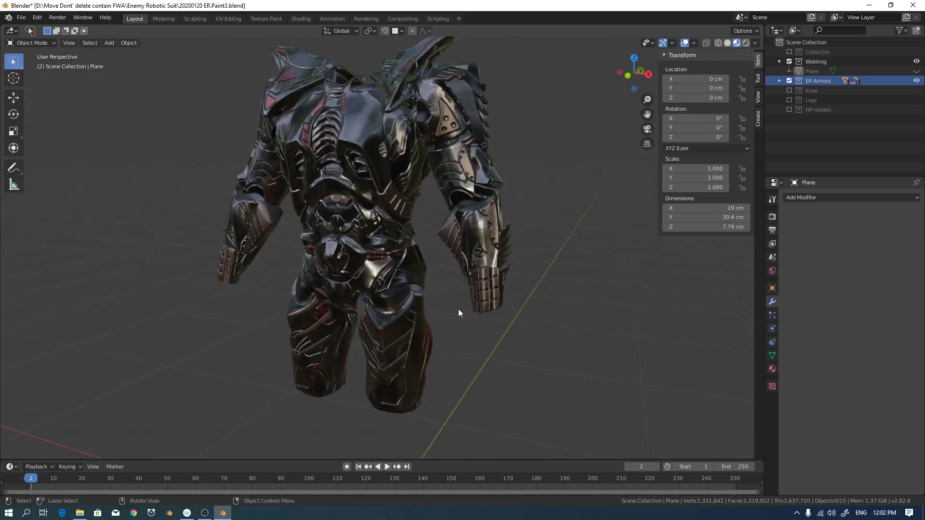
scroll(443, 244, up, 4)
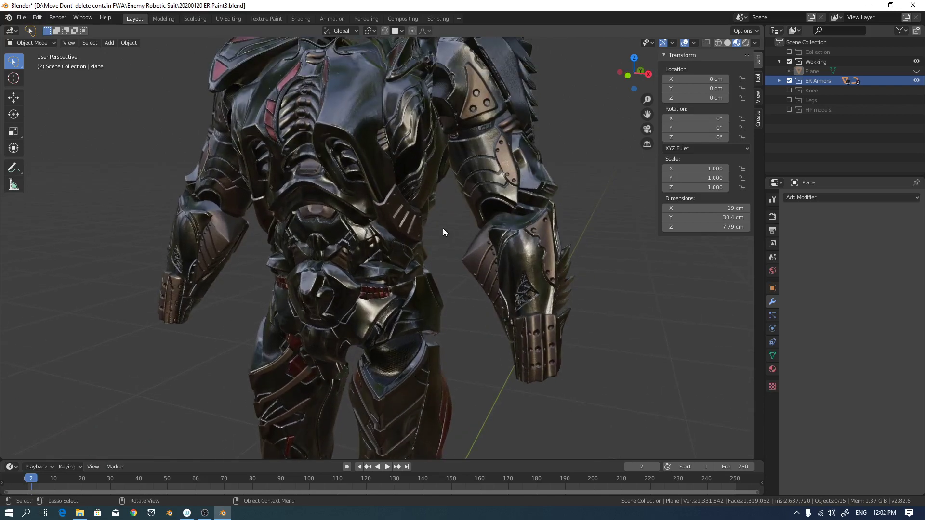
middle_drag(443, 232, 437, 201)
scroll(438, 208, down, 4)
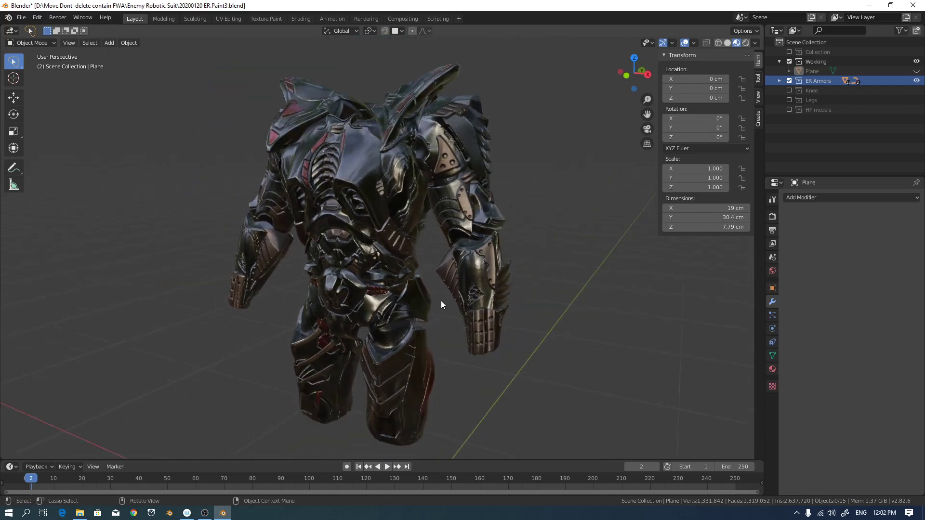
middle_drag(442, 304, 530, 314)
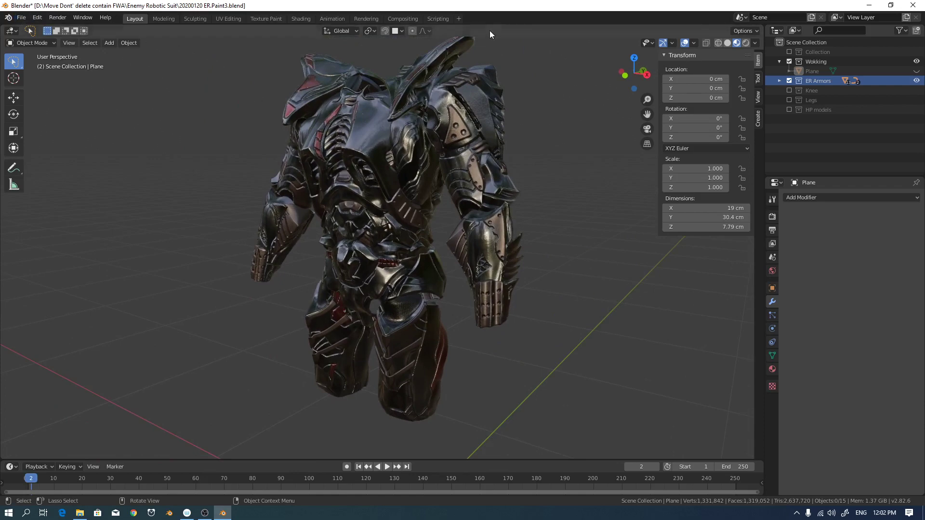
Display the splash screen to check the Blender version, and close it.
click(8, 18)
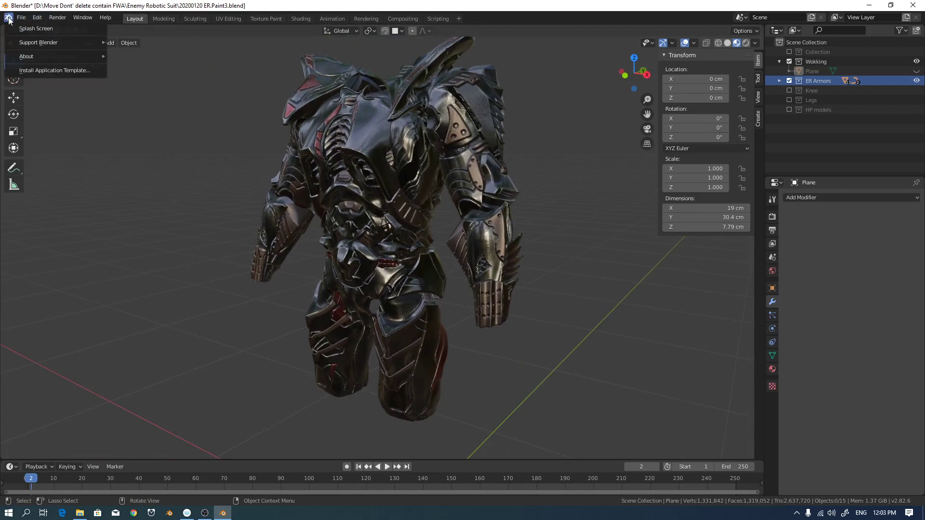
click(29, 29)
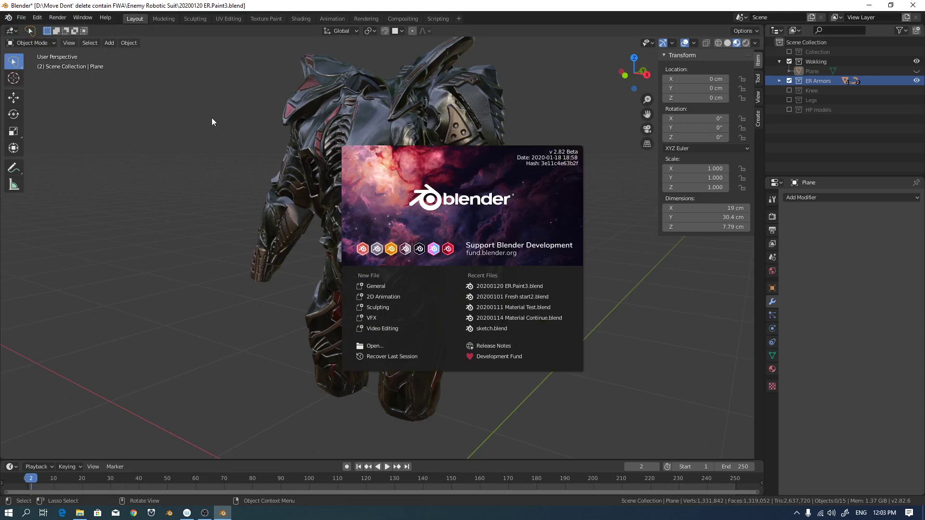
click(595, 135)
Split the 3D viewport into two side-by-side areas and make the new area a Shader Editor.
scroll(543, 202, up, 4)
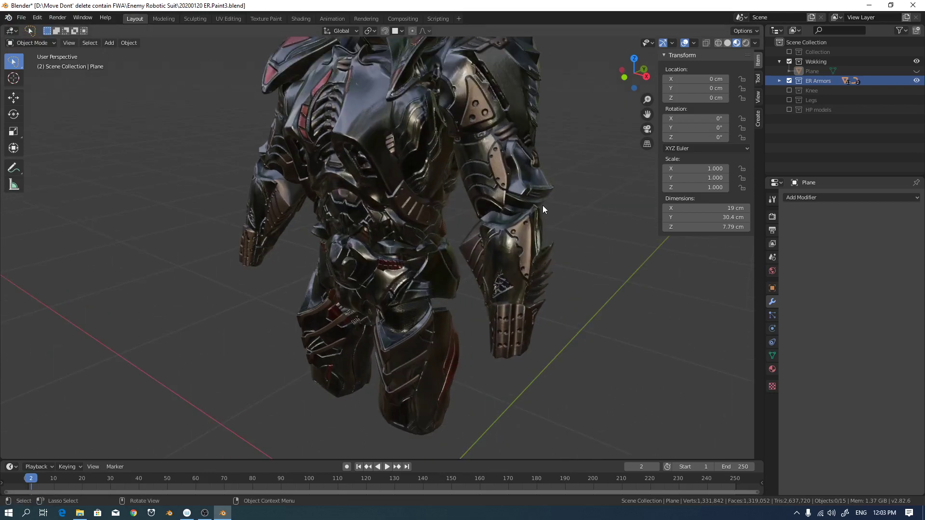
scroll(542, 205, up, 2)
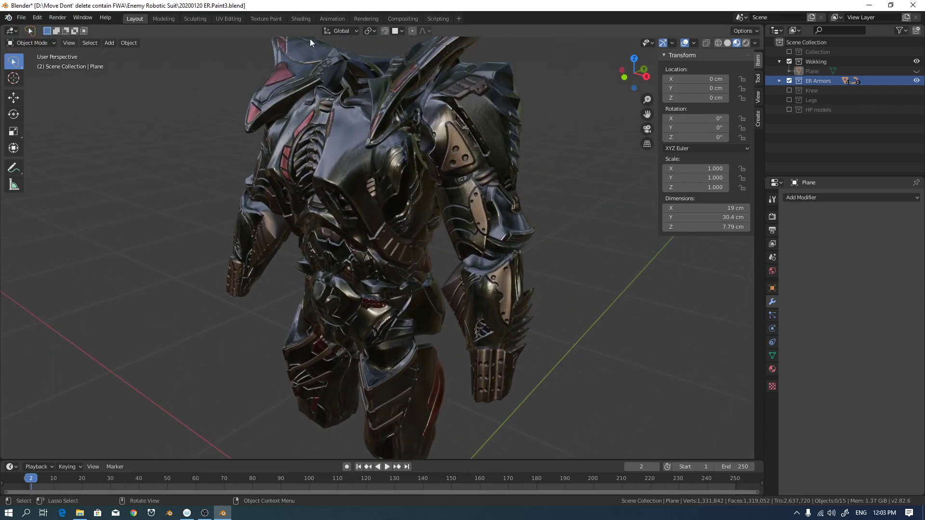
drag(762, 31, 398, 42)
click(388, 31)
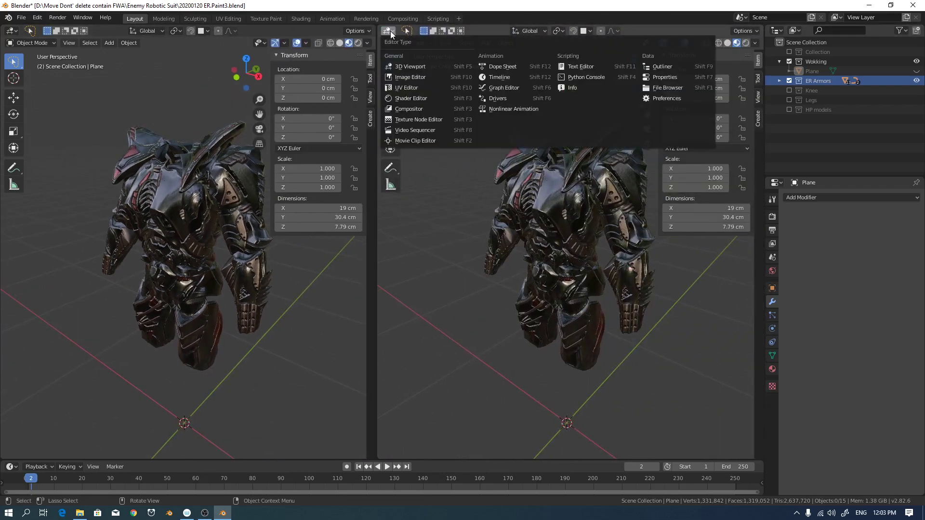
click(413, 98)
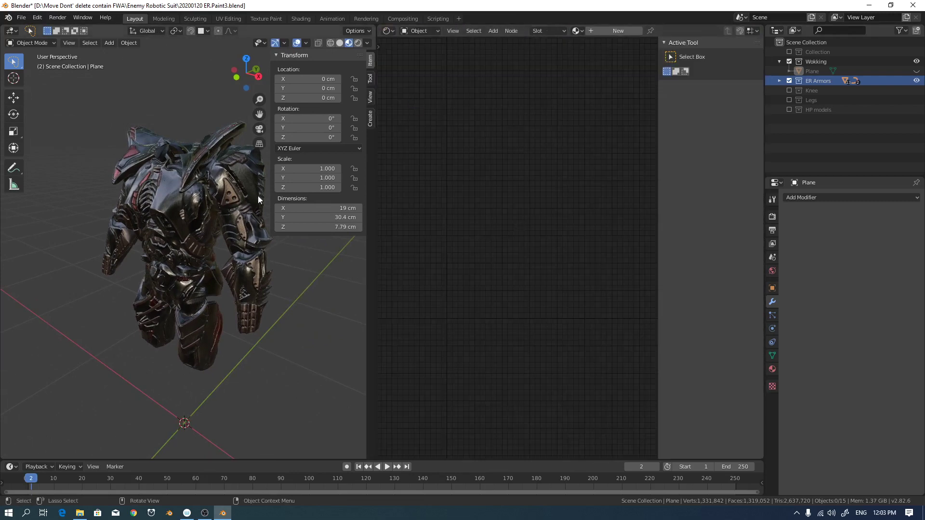
Select the front chest armour and inspect the bump section of its ER.Armors material node tree.
click(175, 193)
scroll(511, 195, down, 5)
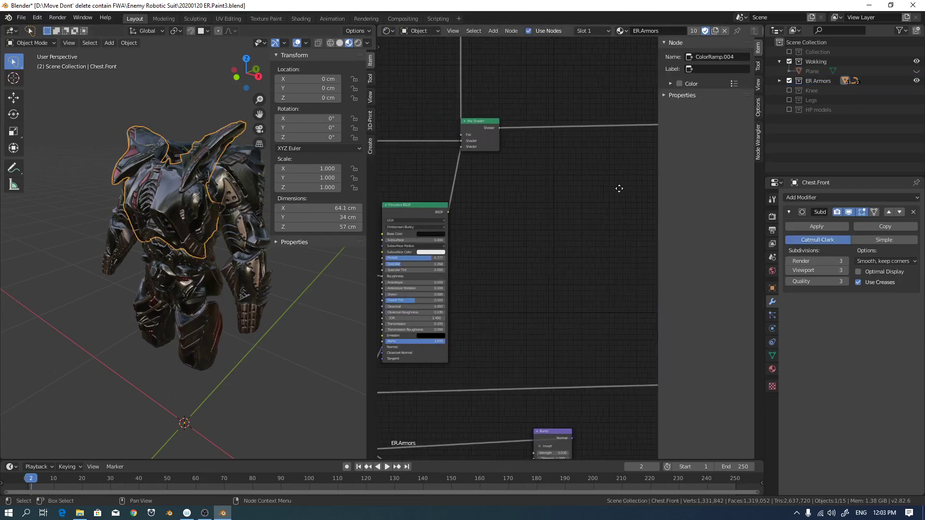
middle_drag(511, 201, 627, 165)
middle_drag(487, 225, 622, 175)
middle_drag(497, 255, 456, 380)
scroll(569, 279, up, 6)
scroll(574, 264, up, 3)
middle_drag(164, 204, 209, 201)
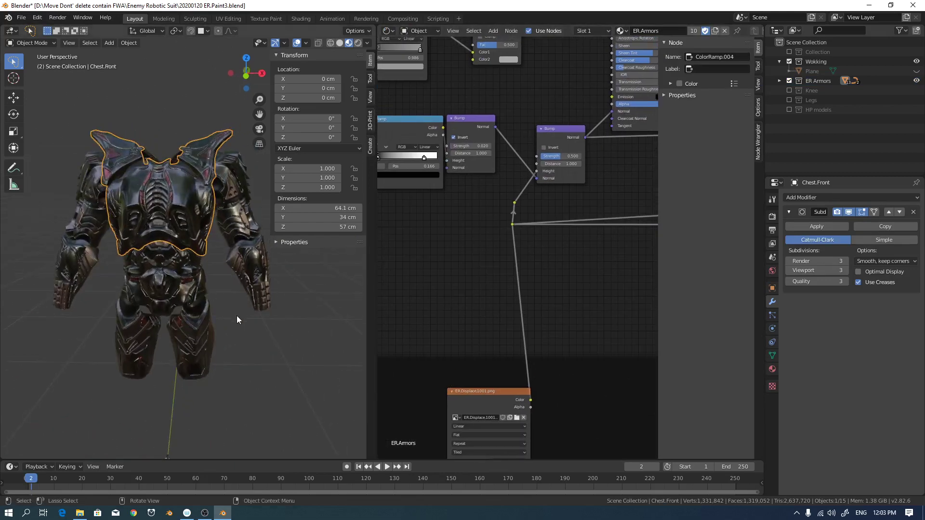
Survey the rest of the ER.Armors node tree and look closely at the lower chest plate's surface.
middle_drag(609, 161, 452, 296)
scroll(505, 223, down, 4)
middle_drag(613, 79, 452, 174)
scroll(551, 147, down, 7)
middle_drag(567, 185, 322, 232)
middle_drag(622, 180, 497, 171)
middle_drag(479, 279, 556, 196)
scroll(164, 260, up, 4)
middle_drag(187, 256, 174, 267)
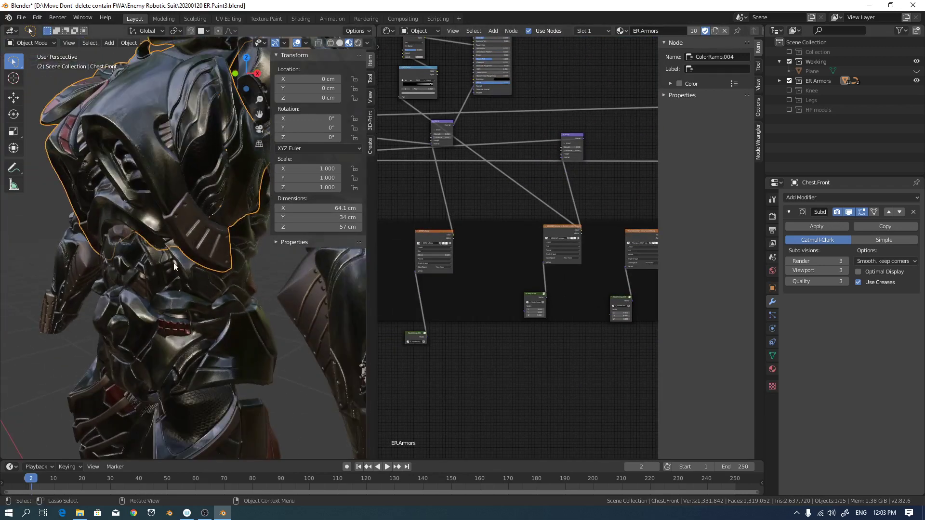
scroll(220, 270, up, 2)
Locate the image texture nodes in the material's dark frame and inspect the maps.hi.42.jpg node.
middle_drag(489, 313, 627, 265)
middle_drag(472, 255, 596, 297)
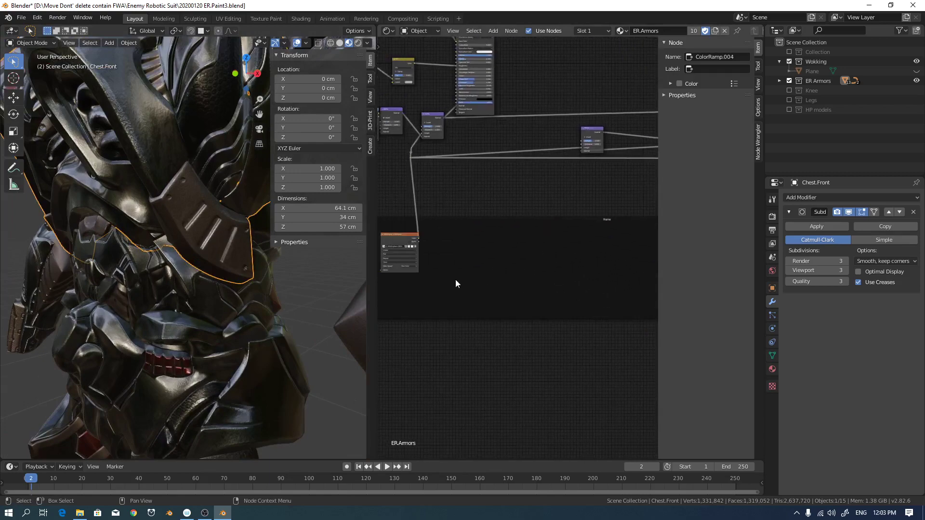
middle_drag(456, 279, 508, 295)
scroll(508, 295, up, 6)
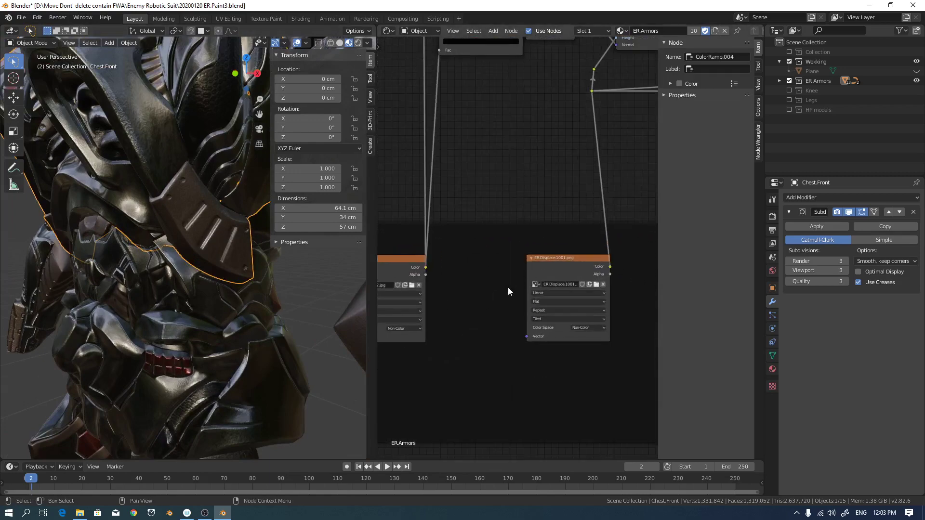
scroll(508, 288, up, 2)
middle_drag(413, 312, 565, 275)
scroll(564, 276, up, 3)
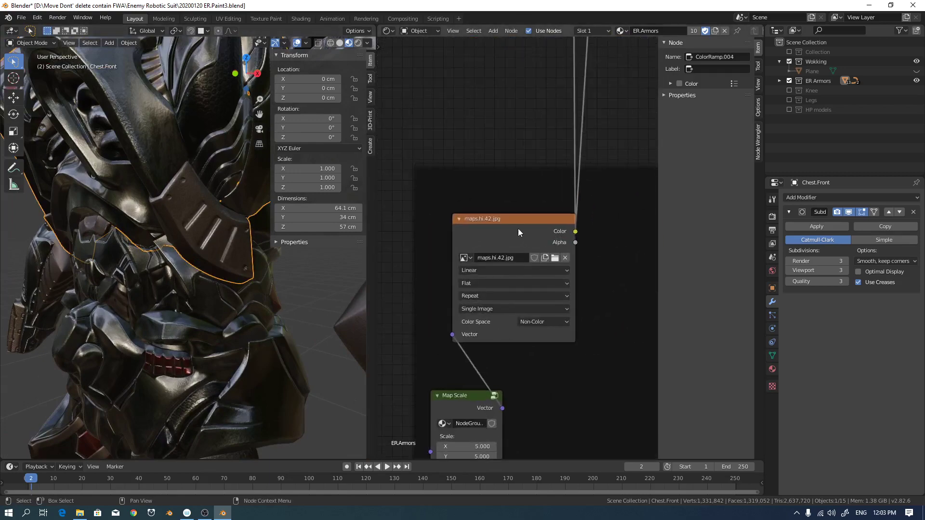
Move the maps.hi.42.jpg texture node away from the Map Scale group node, and select the Map Scale node.
drag(519, 228, 575, 207)
middle_drag(504, 366, 504, 252)
scroll(472, 288, down, 3)
scroll(471, 290, up, 5)
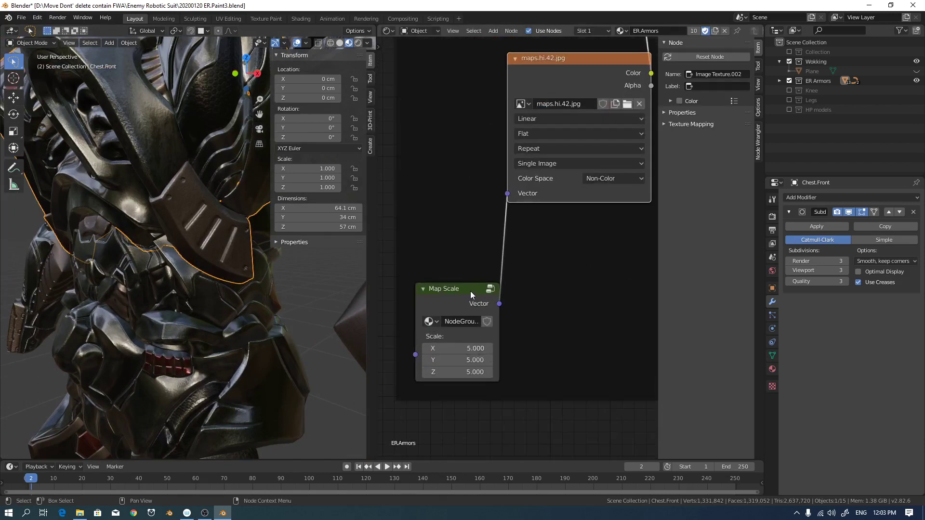
click(471, 291)
Select the ER.Displace.1001.png texture node and shift it slightly within its frame.
middle_drag(595, 92, 494, 266)
scroll(514, 250, down, 4)
middle_drag(590, 231, 432, 229)
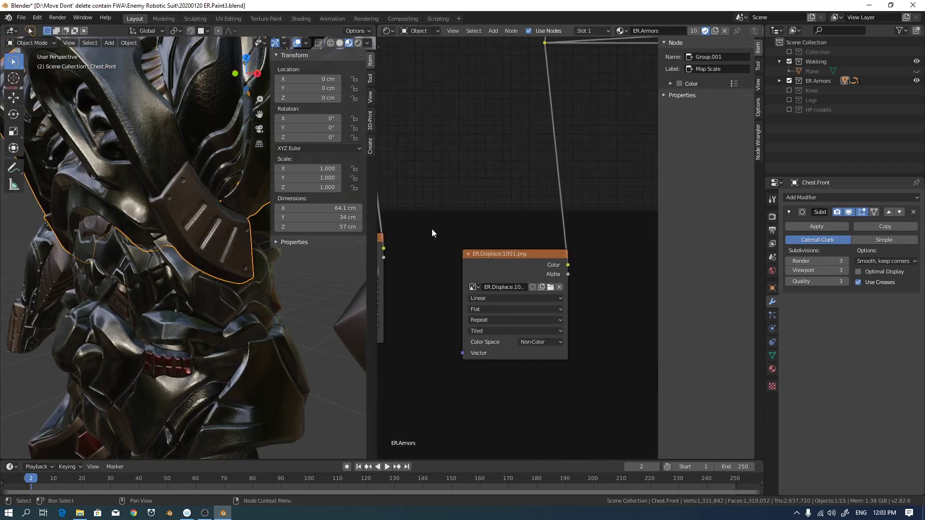
click(507, 267)
scroll(509, 268, up, 1)
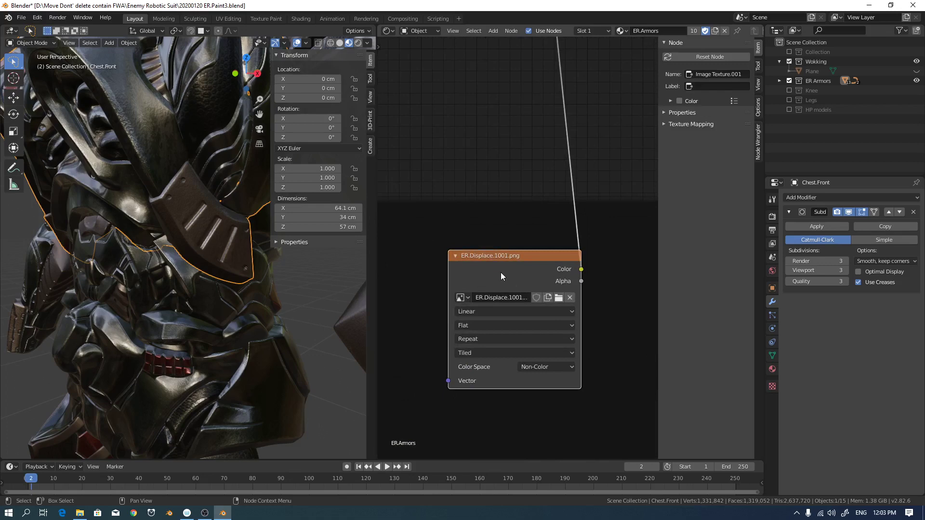
drag(506, 257, 498, 263)
Check the images available for the ER.Displace.1001.png texture node without changing its image.
scroll(506, 263, down, 1)
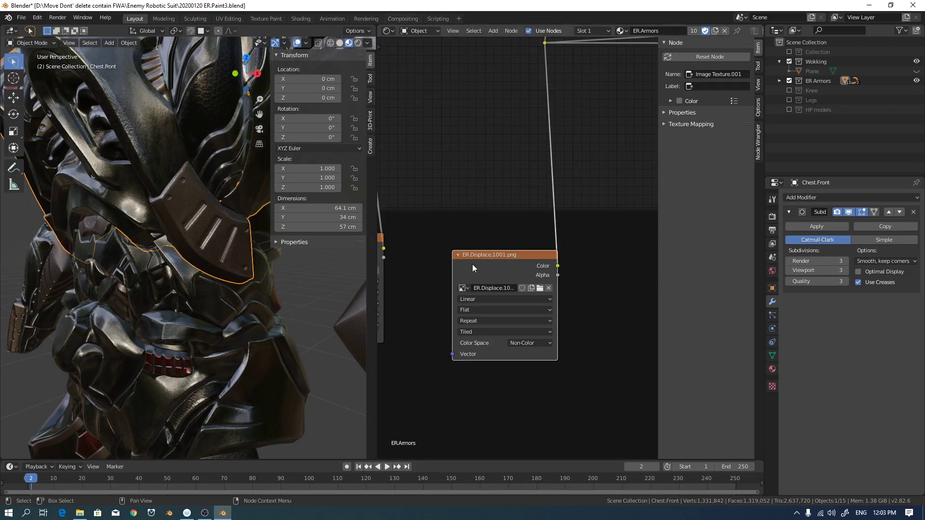
scroll(473, 265, down, 1)
scroll(495, 276, up, 1)
click(462, 288)
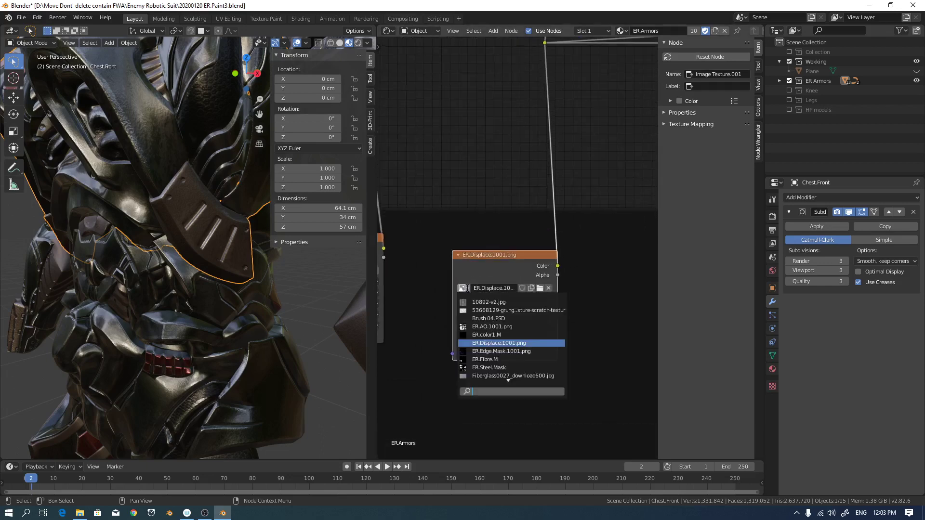
click(496, 266)
Browse the ER-UDIM2 texture folder and examine the ER.color1.M tiles 1001 to 1005 without opening an image.
click(539, 289)
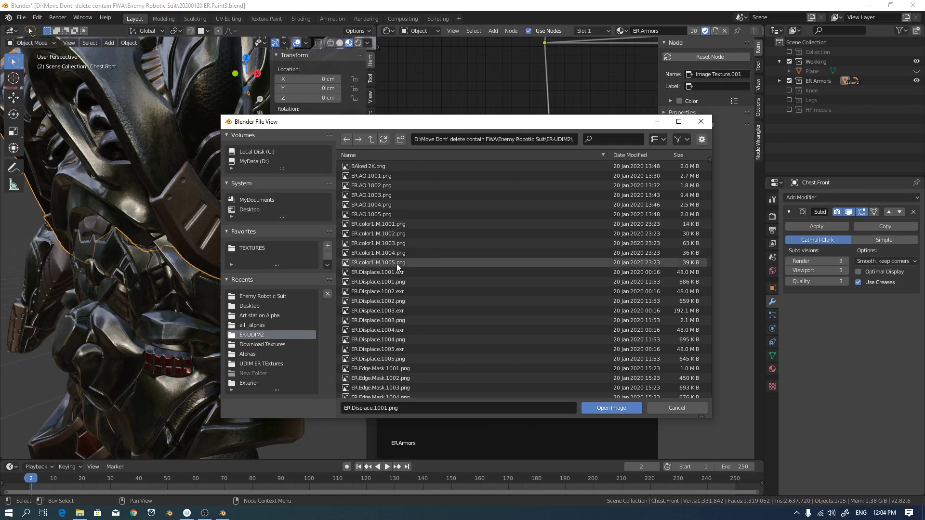
click(390, 222)
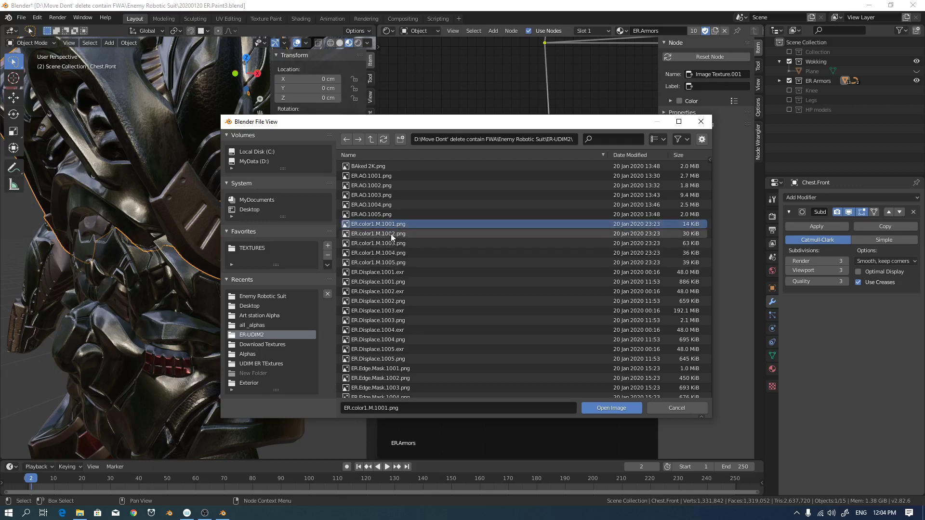
click(391, 233)
click(393, 242)
click(392, 253)
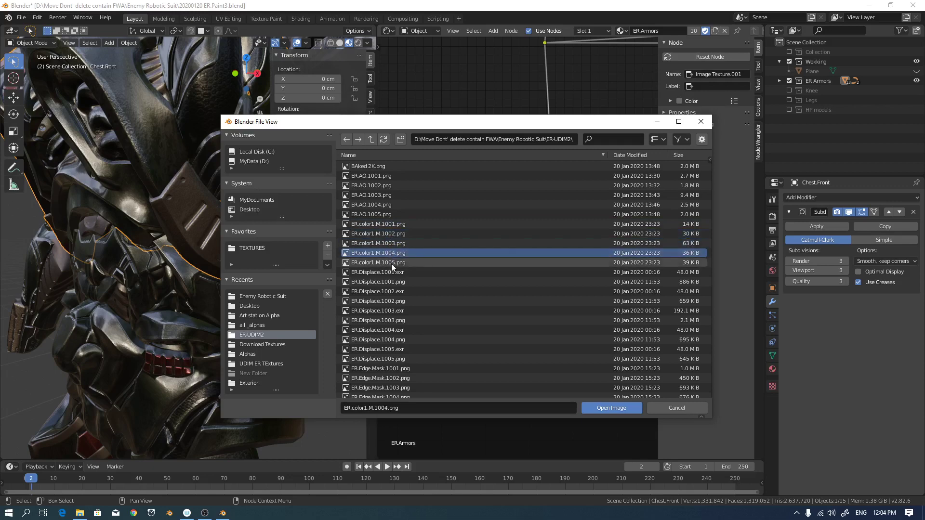
click(391, 264)
click(395, 226)
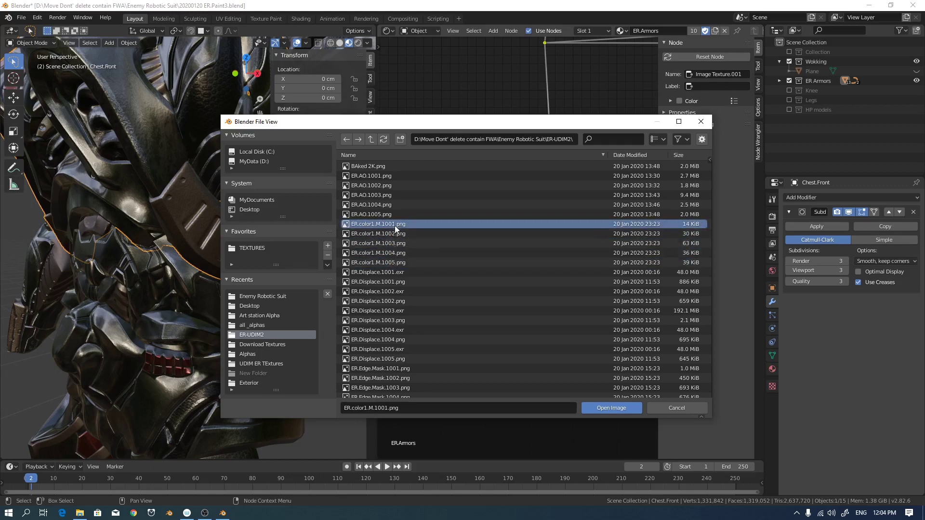
click(392, 253)
click(391, 260)
click(394, 226)
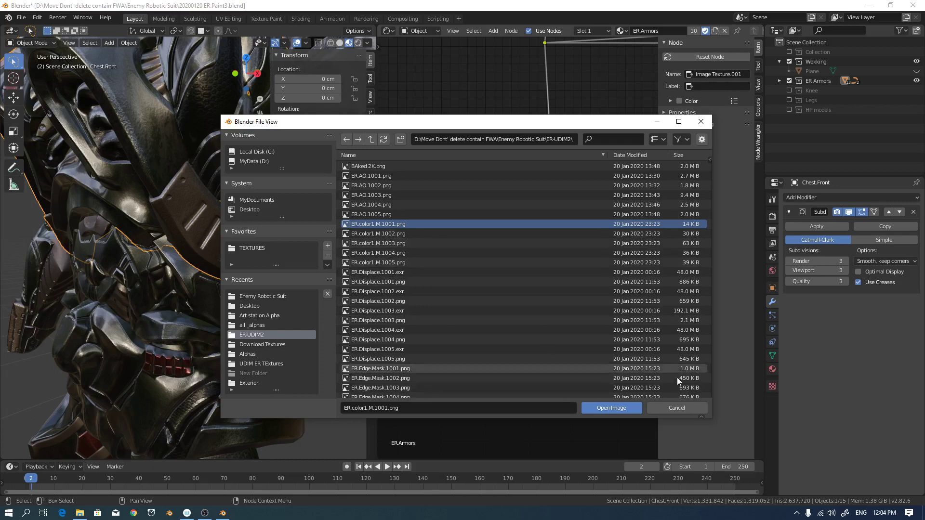
click(686, 409)
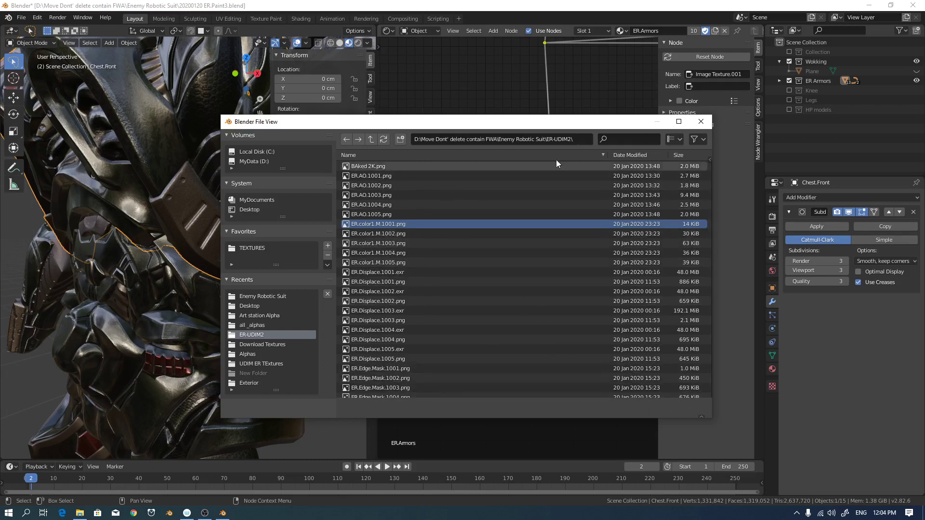
click(698, 123)
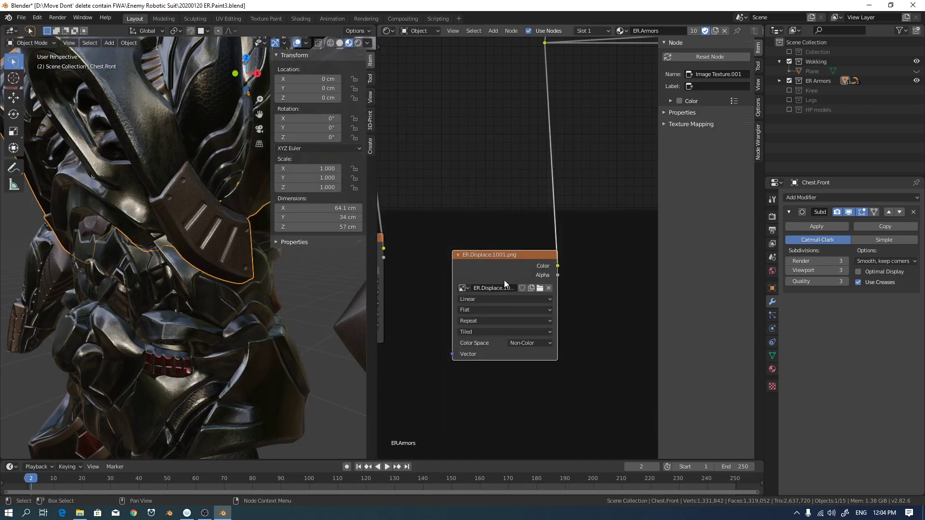
Move the ER.Displace.1001.png texture node a little further from the neighbouring image texture inside its frame.
drag(505, 257, 537, 251)
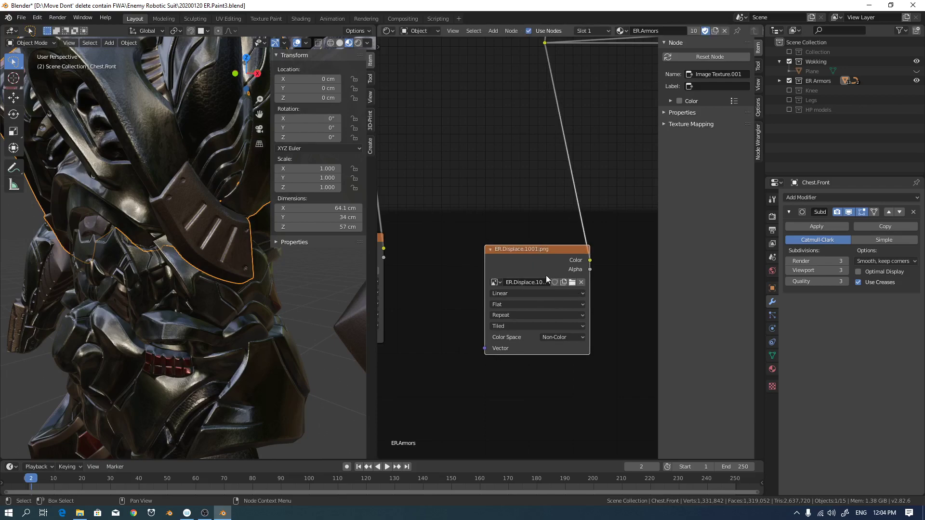
scroll(475, 171, down, 4)
Merge the node editor area into the 3D viewport so the whole armoured suit has the full width.
middle_drag(155, 256, 192, 264)
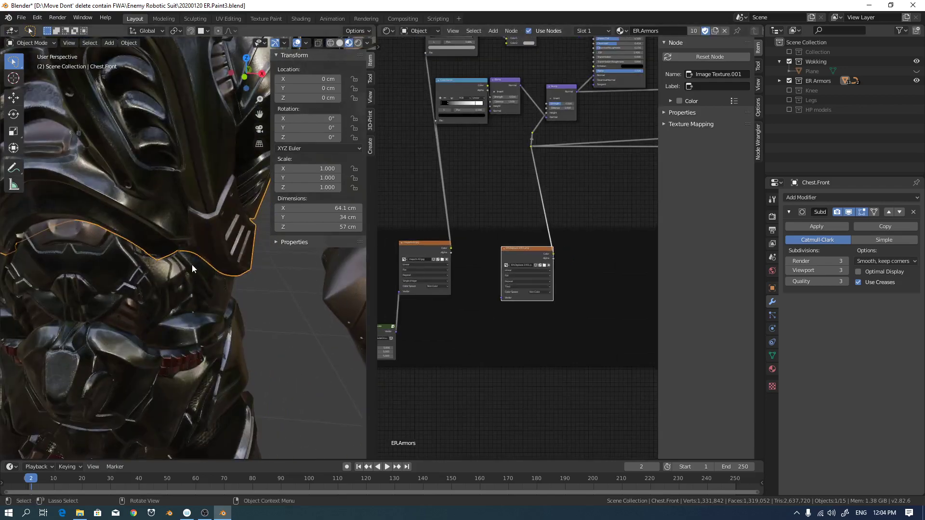
scroll(192, 264, down, 8)
scroll(220, 307, up, 3)
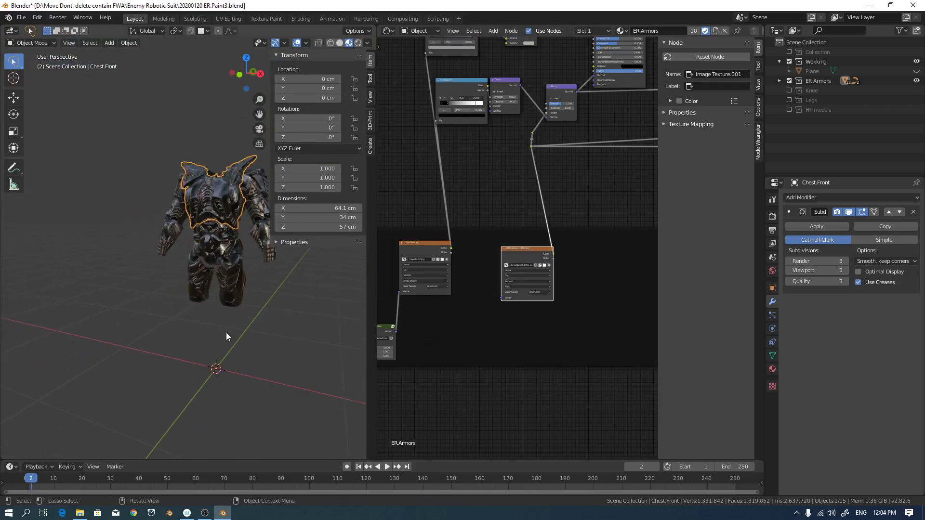
scroll(230, 343, up, 3)
middle_drag(232, 345, 262, 329)
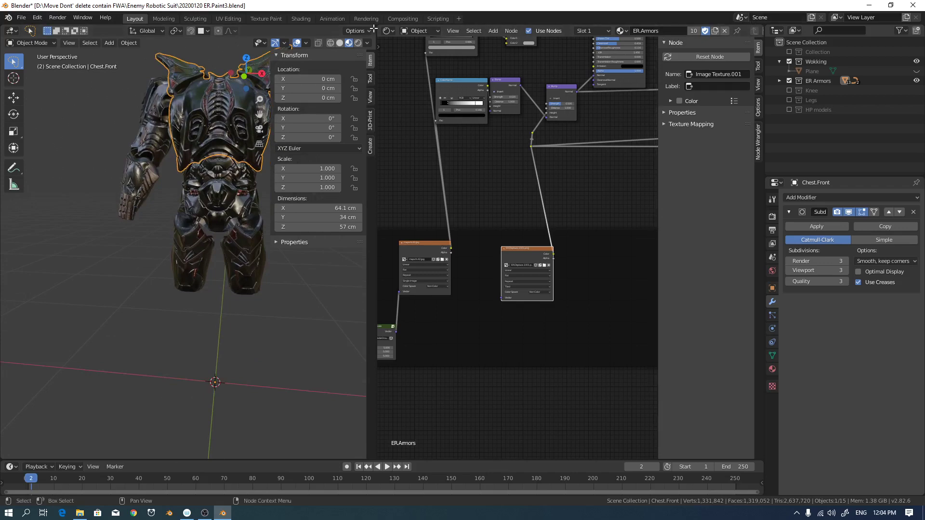
drag(375, 27, 444, 74)
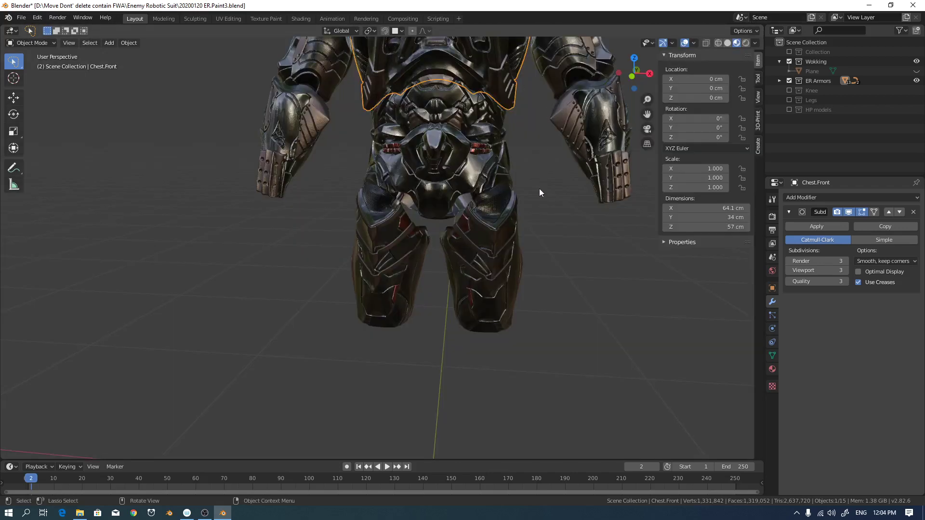
shift+middle_drag(533, 234, 474, 332)
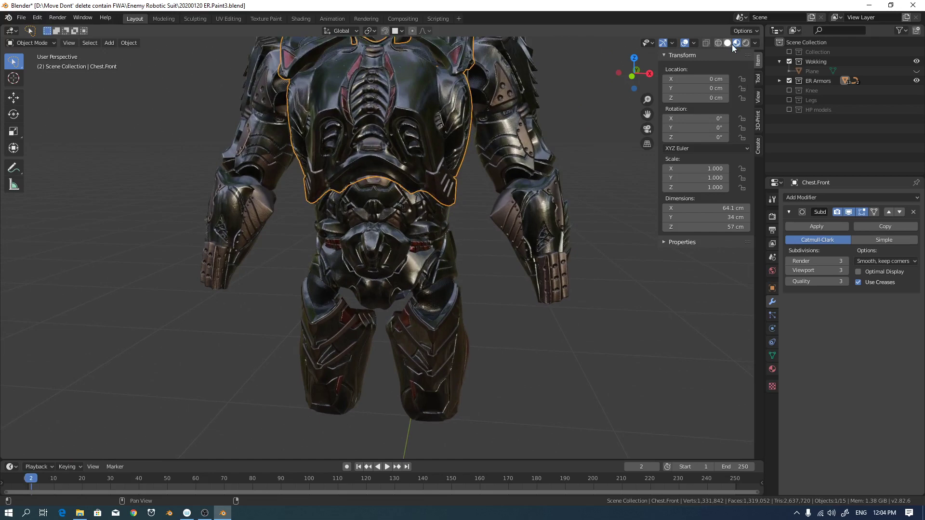
Switch the viewport to solid shading and raise the Cavity ridge strength, keeping Cavity enabled.
click(728, 43)
shift+middle_drag(568, 114, 565, 146)
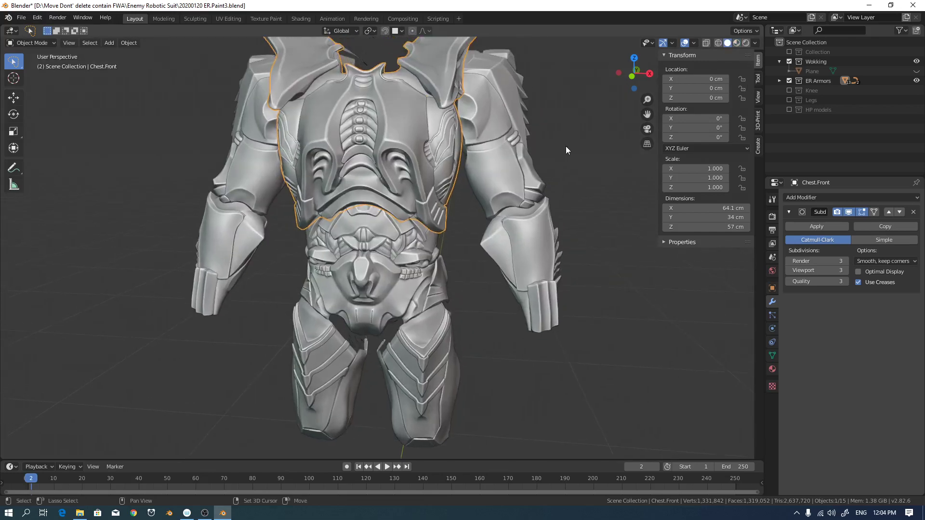
click(755, 44)
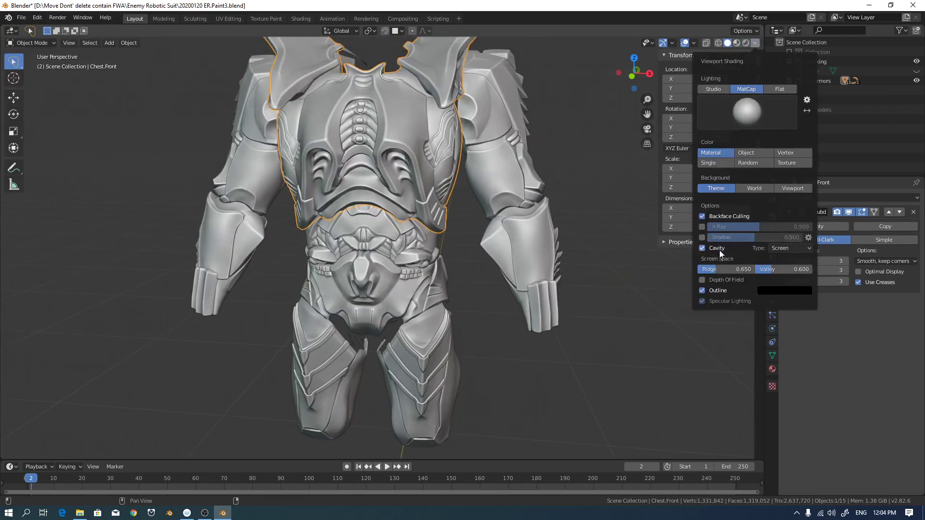
click(703, 249)
click(703, 249)
drag(718, 269, 732, 270)
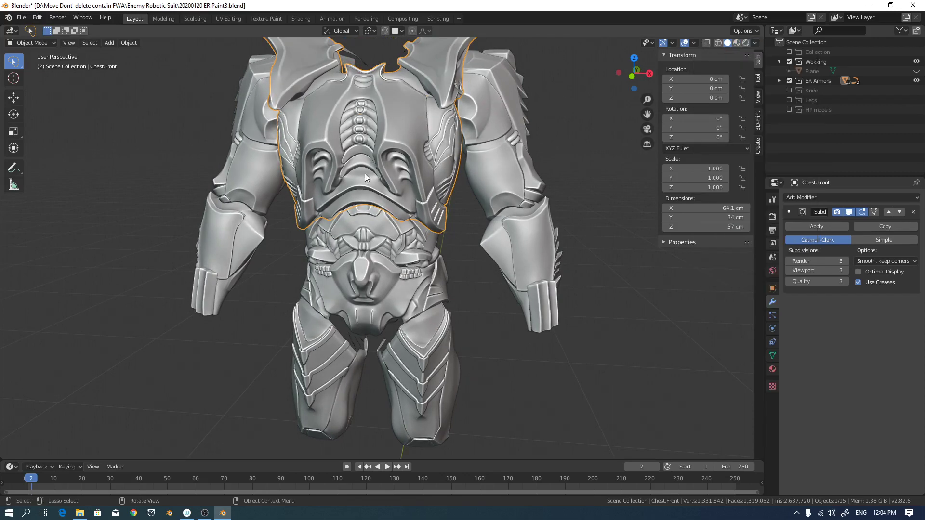
Set the viewport's screen-space Cavity ridge to 0.500 and valley to 0.517.
scroll(371, 173, up, 5)
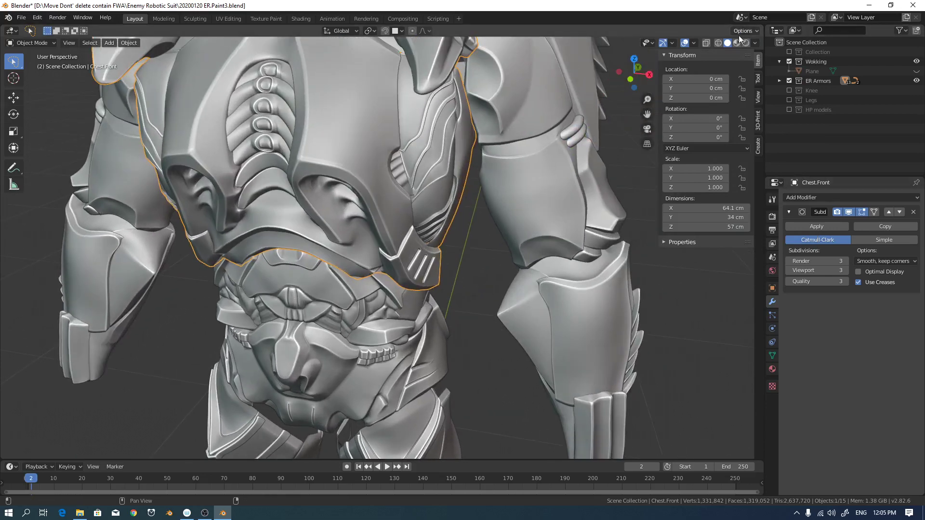
click(754, 43)
mouse_move(727, 267)
mouse_down()
mouse_move(718, 268)
mouse_move(746, 267)
mouse_up()
click(752, 44)
mouse_move(774, 272)
mouse_down()
mouse_move(790, 272)
mouse_move(713, 270)
mouse_up()
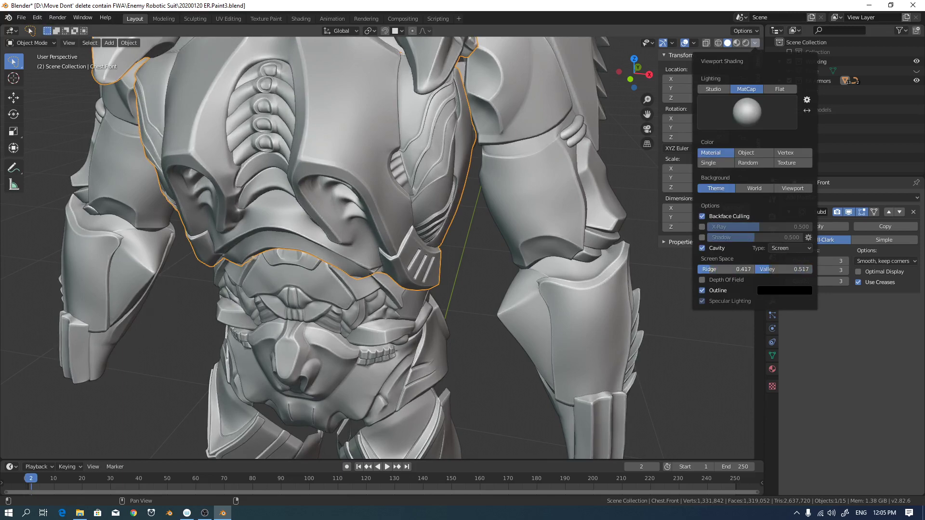
Compare the suit's edges with Cavity shading off and on, leaving it enabled.
click(703, 248)
click(703, 248)
click(703, 248)
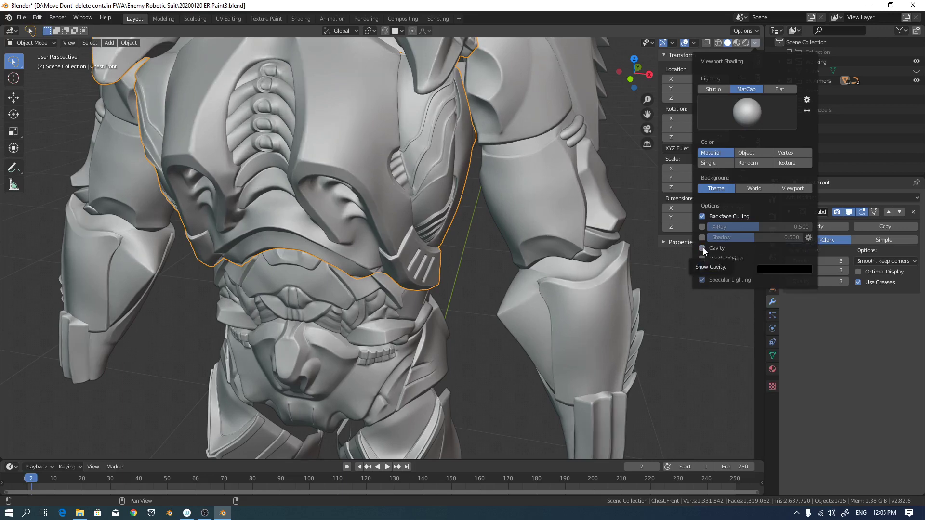
click(703, 247)
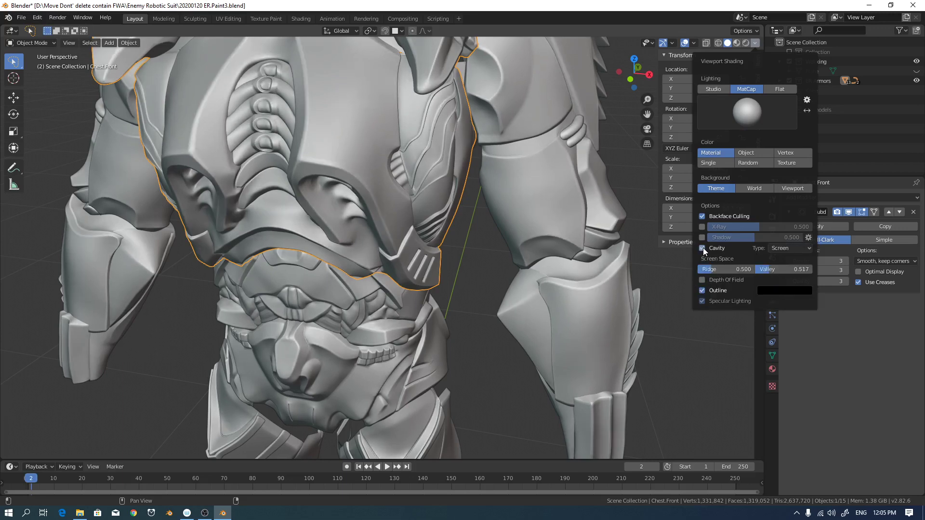
Check the objects inside the ER Armors collection and exclude that collection from the view layer.
middle_drag(505, 226, 549, 192)
scroll(520, 222, down, 3)
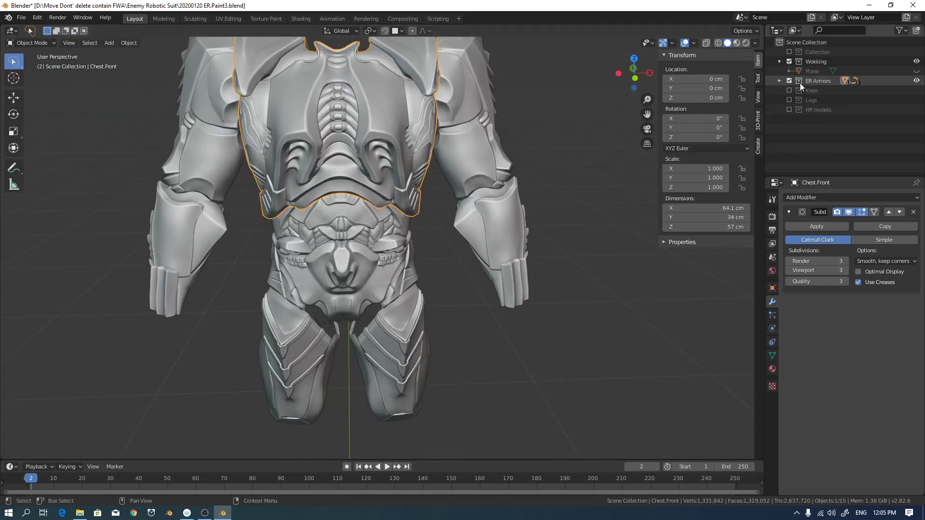
middle_drag(472, 143, 621, 160)
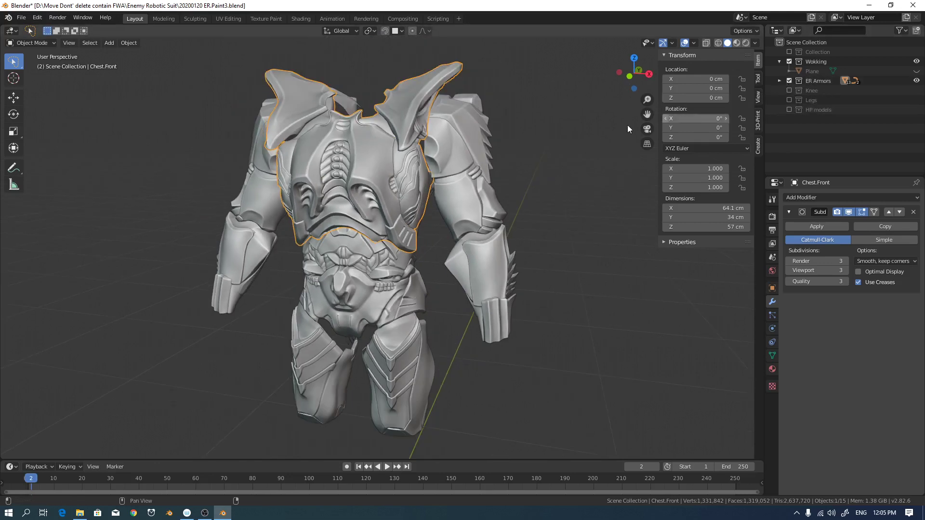
scroll(545, 164, up, 1)
middle_drag(544, 168, 541, 170)
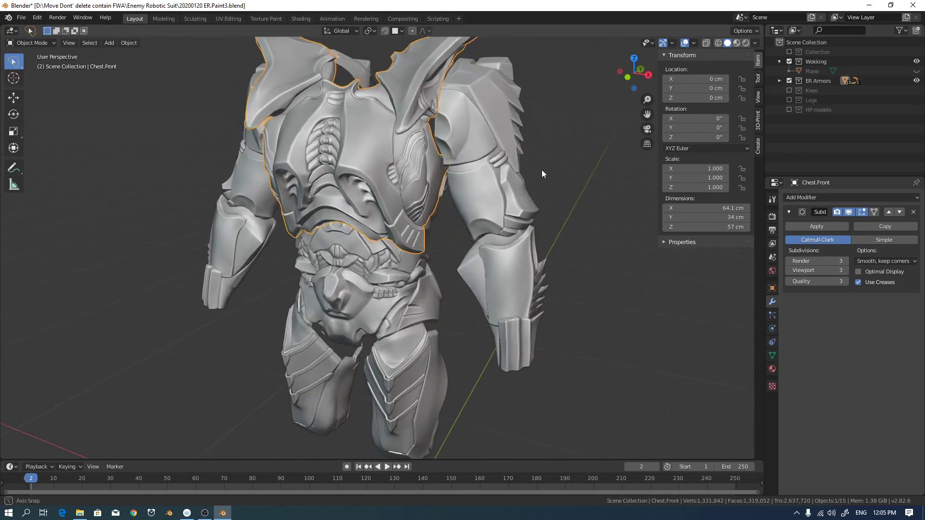
click(780, 81)
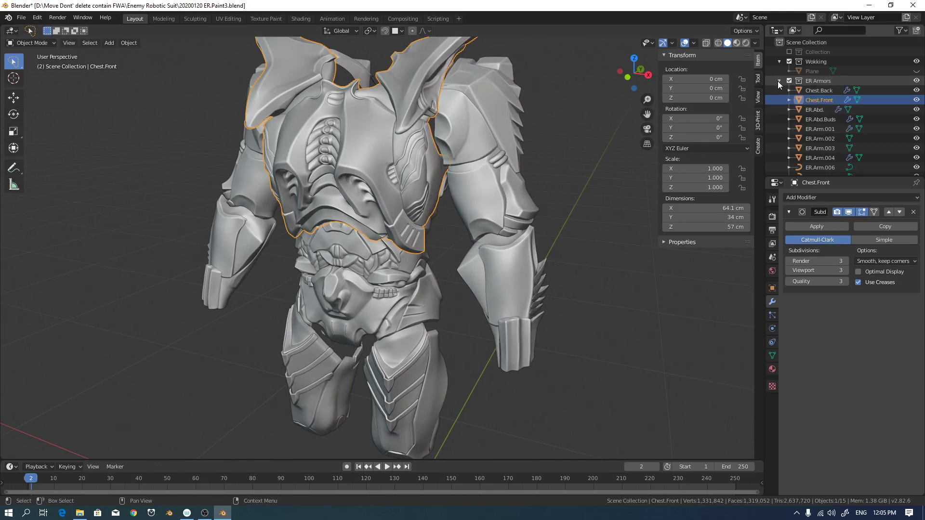
click(780, 81)
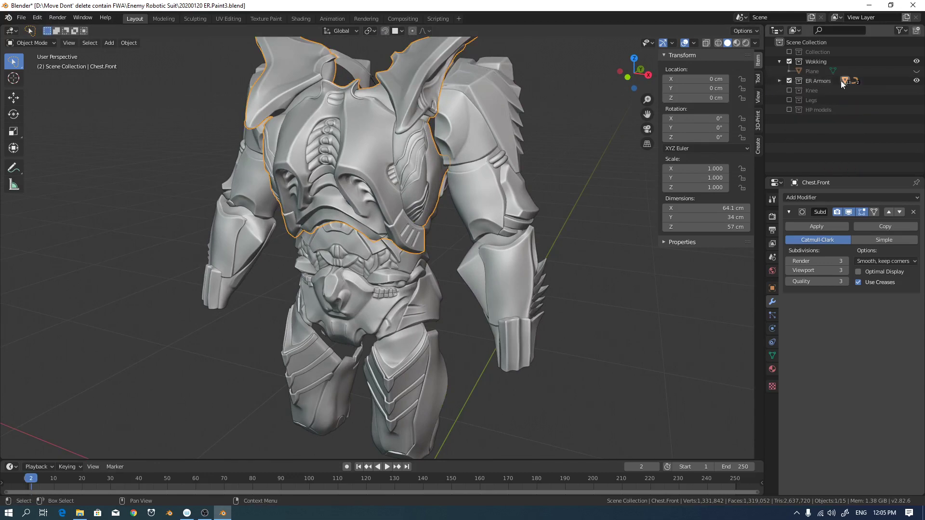
click(789, 80)
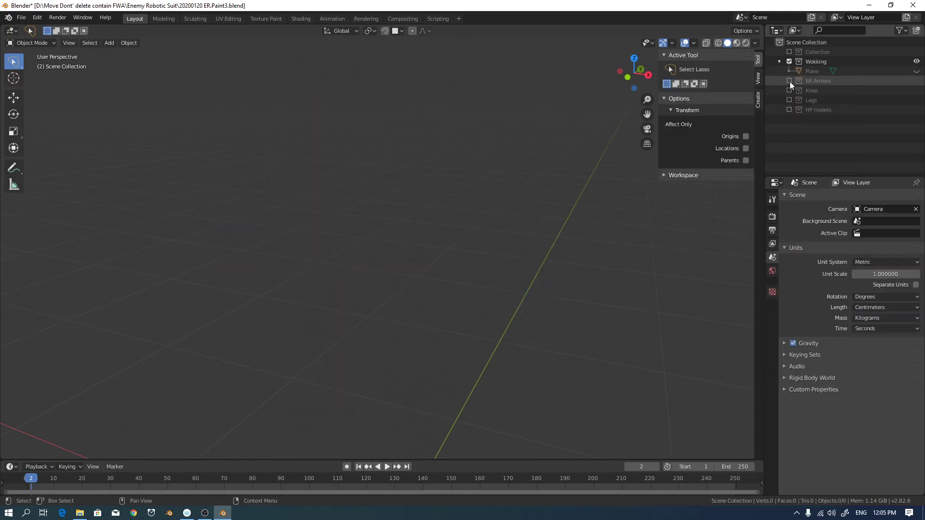
shift+middle_drag(453, 360, 477, 308)
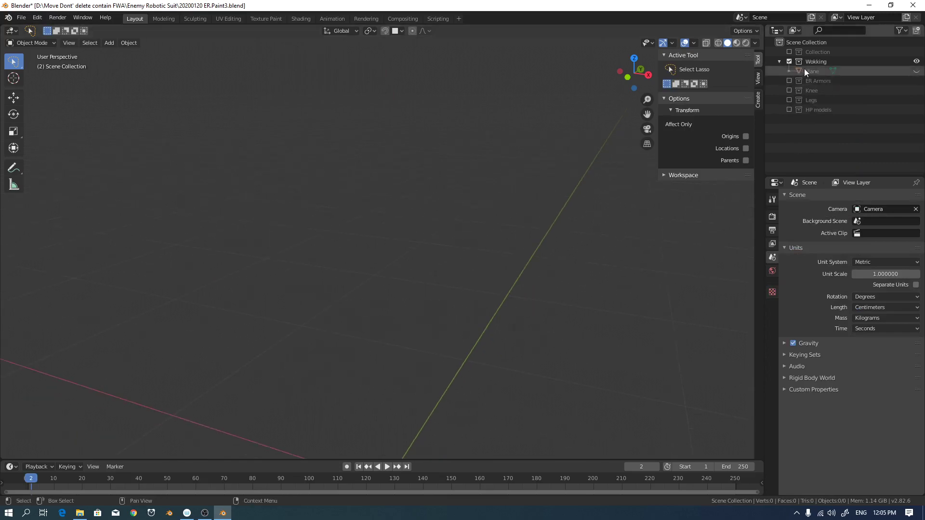
Make the Wokking collection active, and unhide its Plane object to view the hand model before hiding it again.
click(815, 61)
middle_drag(512, 228, 489, 302)
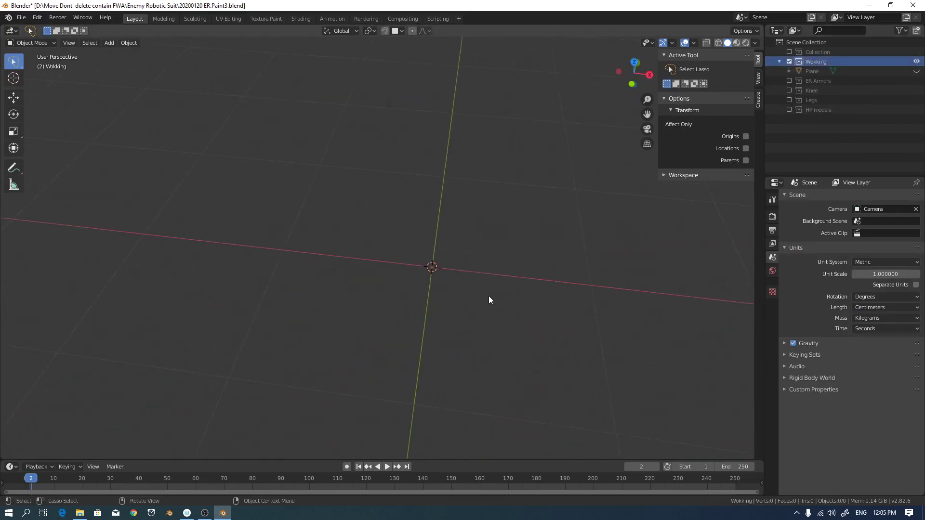
click(917, 72)
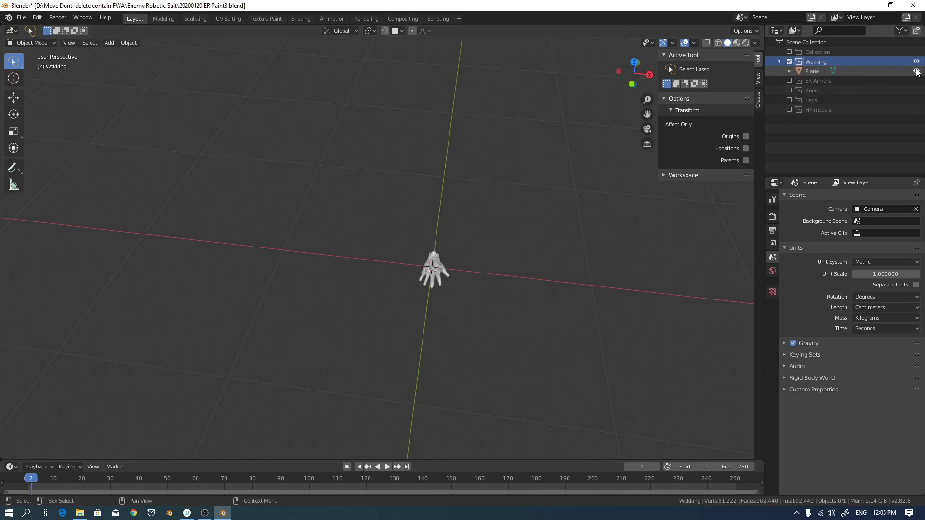
scroll(459, 282, up, 5)
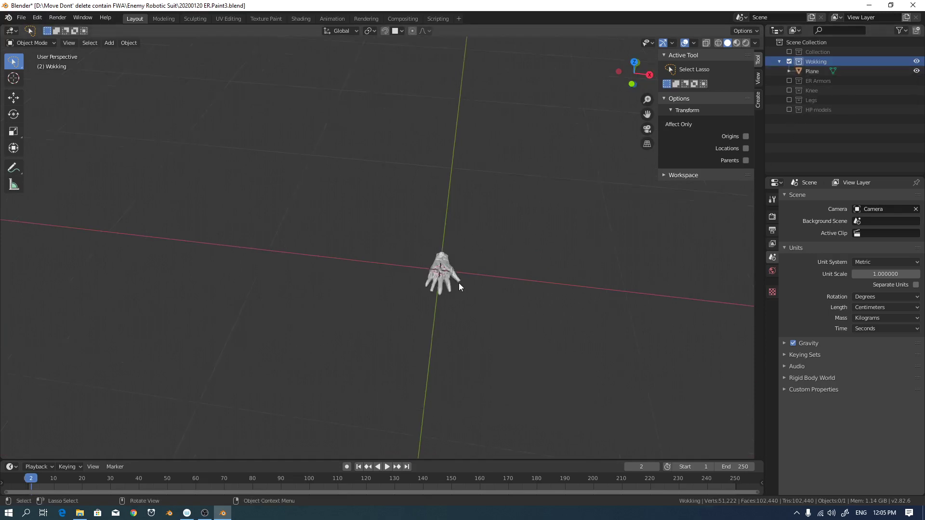
shift+middle_drag(581, 299, 534, 307)
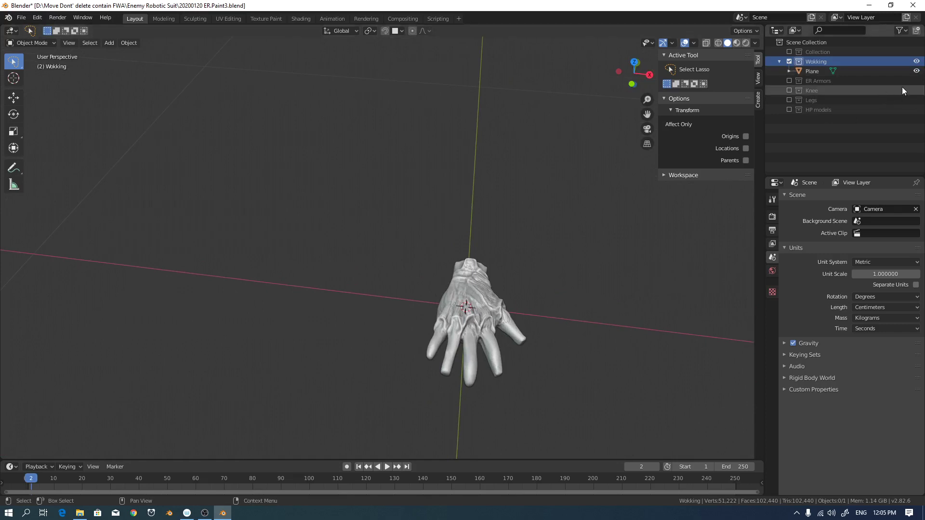
click(916, 71)
Select the excluded collection named Collection above Wokking.
middle_drag(537, 262, 435, 311)
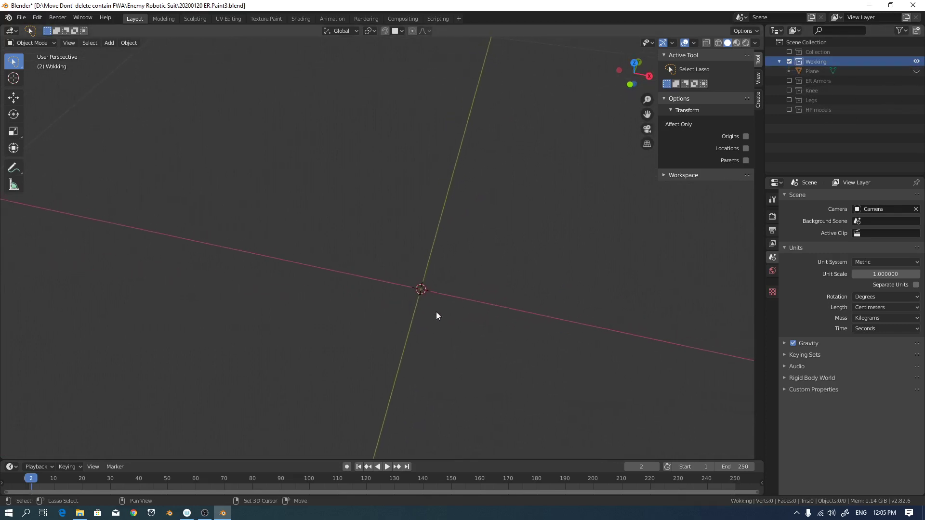
click(805, 52)
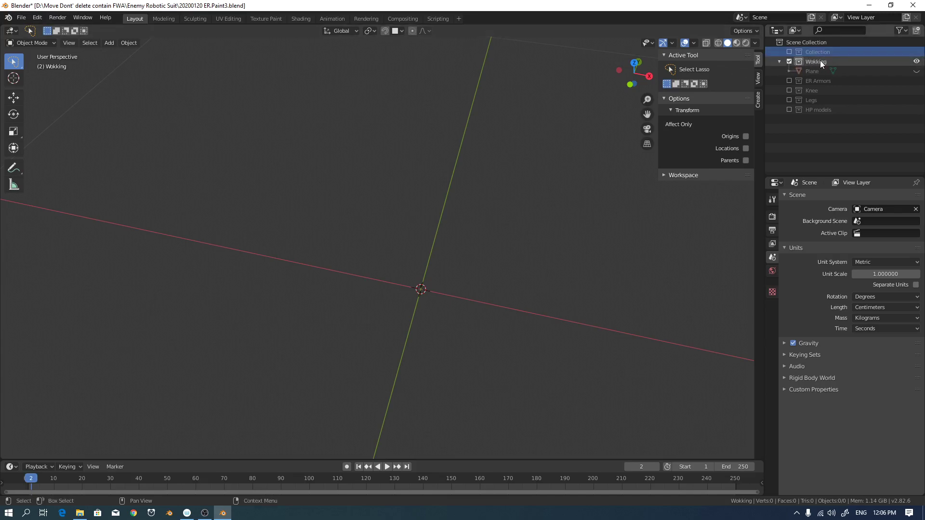
Make the Wokking collection active and add a plane mesh to it at the world origin.
click(818, 61)
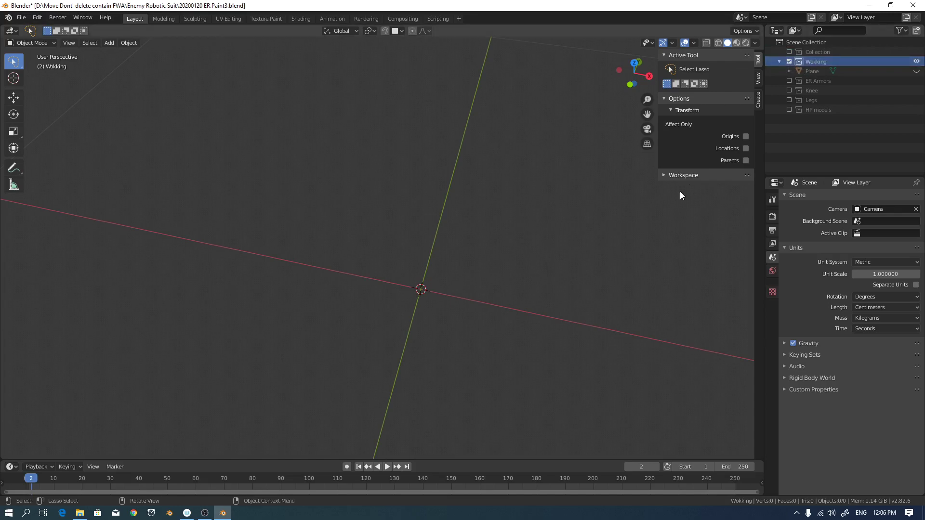
middle_drag(441, 229, 454, 296)
key(shift+a)
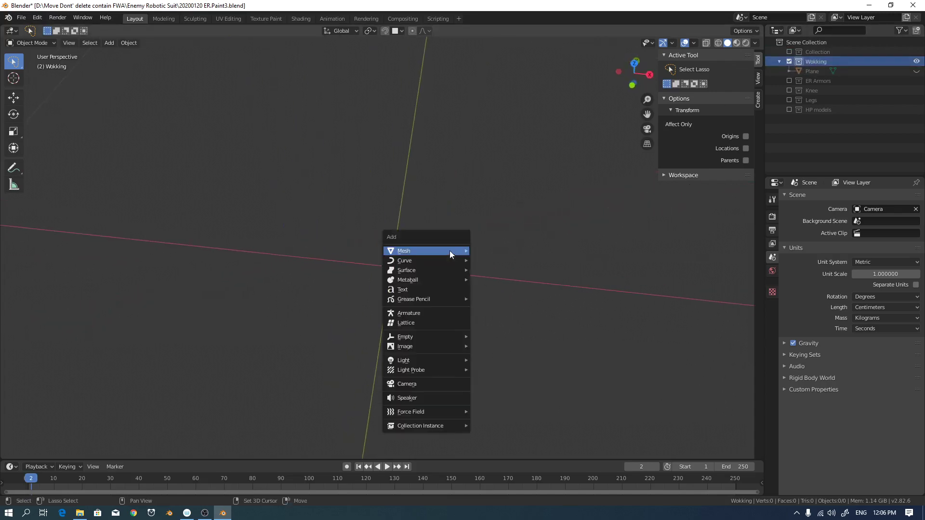
mouse_move(465, 251)
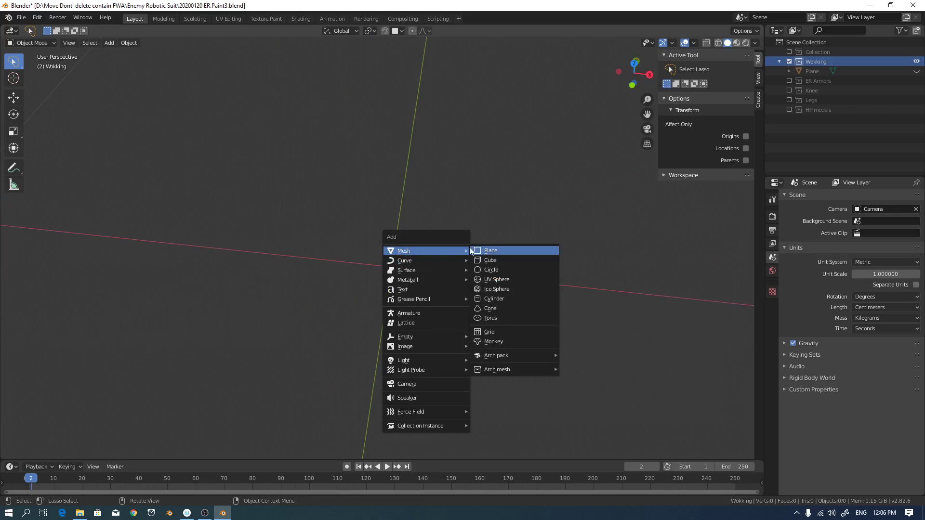
click(507, 252)
middle_drag(455, 245, 592, 252)
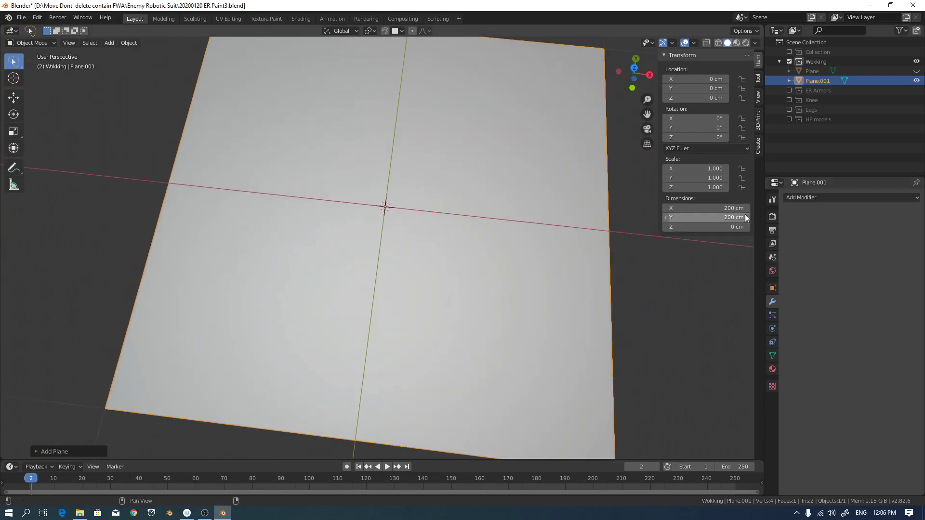
Check the unit system and length unit in the scene's unit settings against the new plane's dimensions.
click(772, 260)
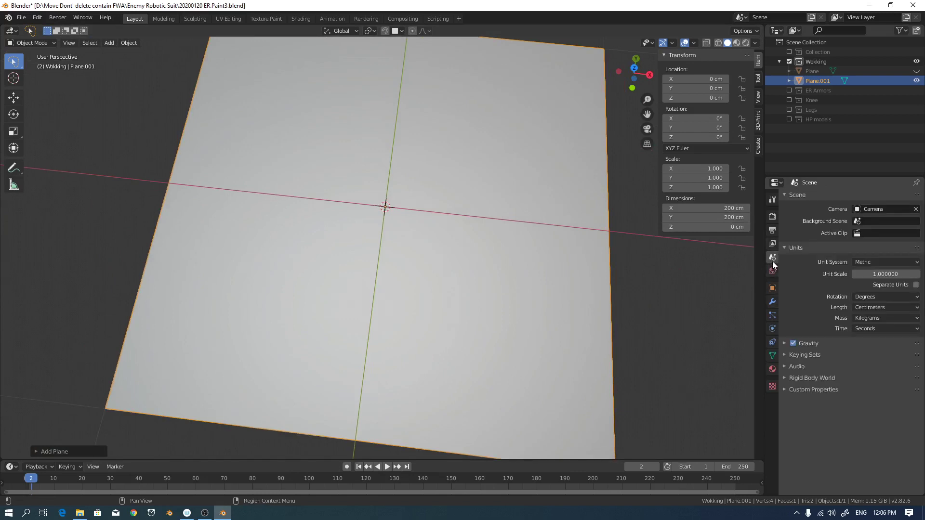
middle_drag(651, 292, 636, 276)
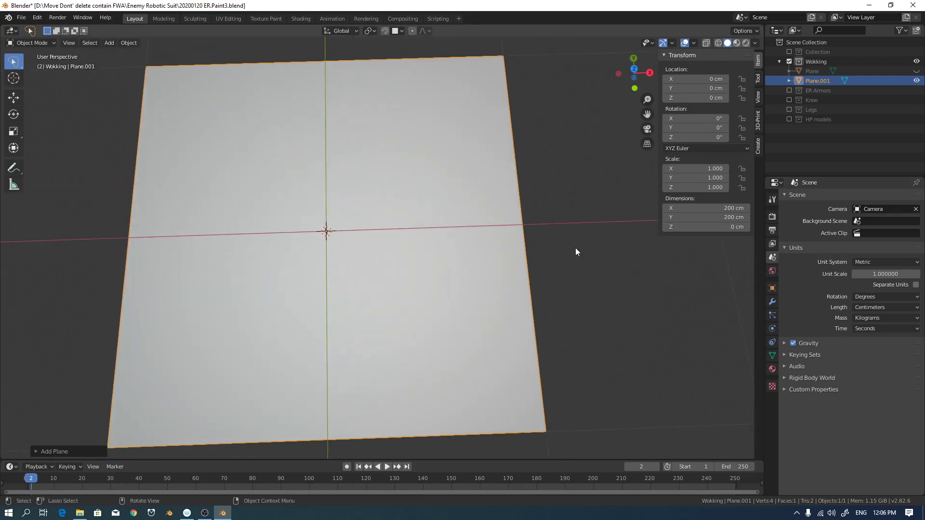
middle_drag(575, 249, 597, 289)
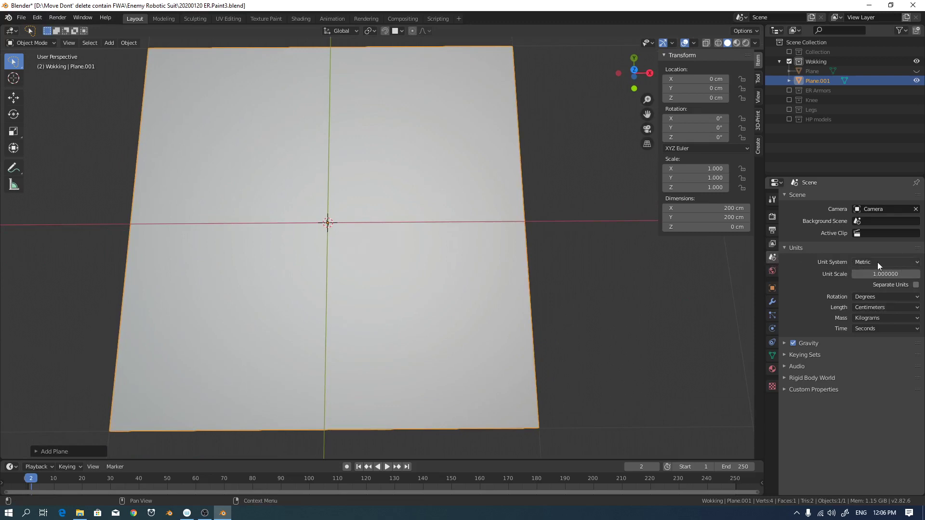
click(872, 308)
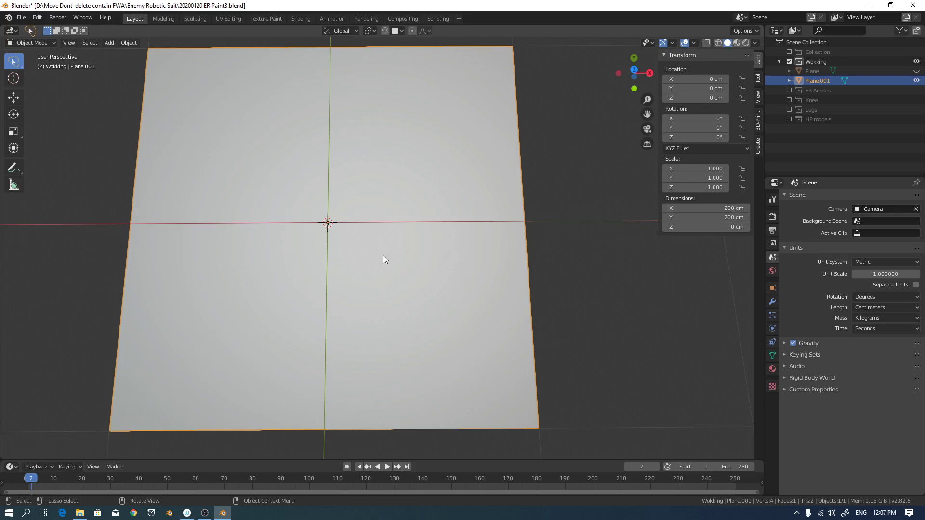
middle_drag(383, 256, 385, 250)
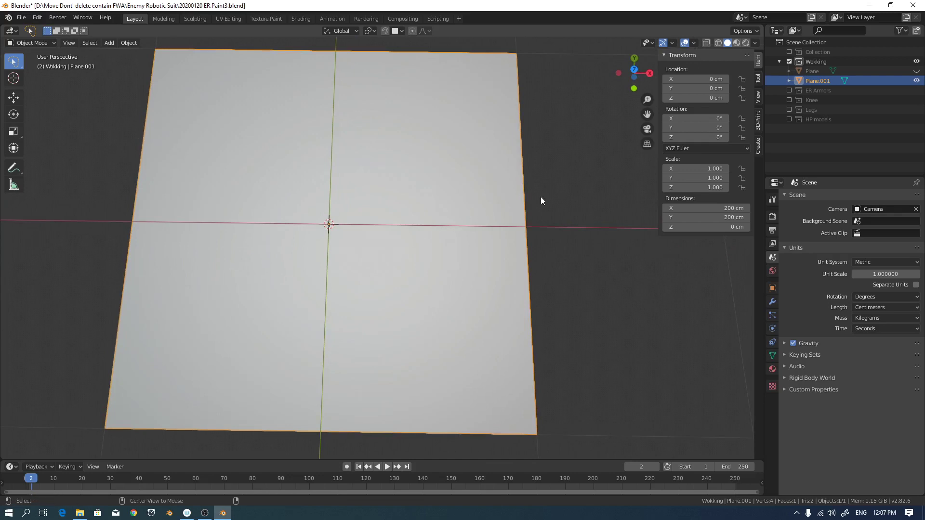
Switch to the top orthographic view and enter Edit Mode on the new plane.
key(KP_1)
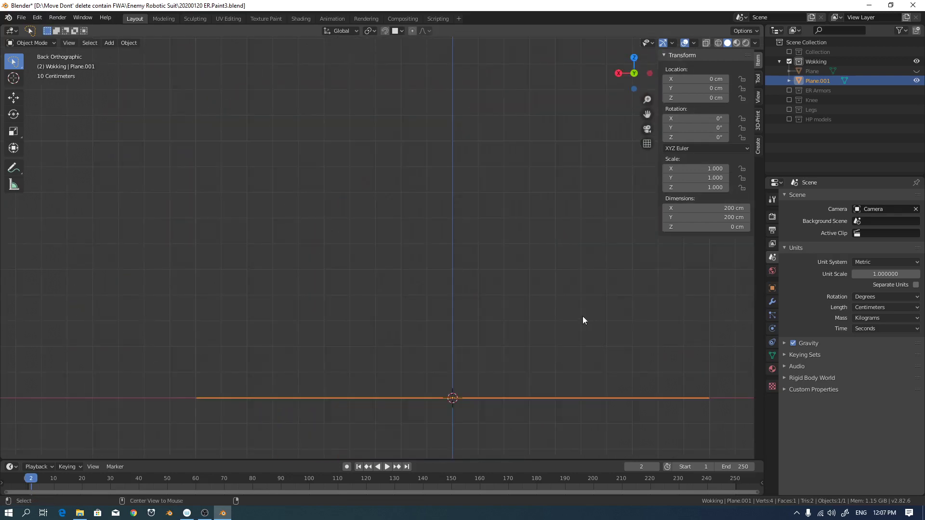
key(KP_7)
scroll(550, 338, down, 3)
key(Tab)
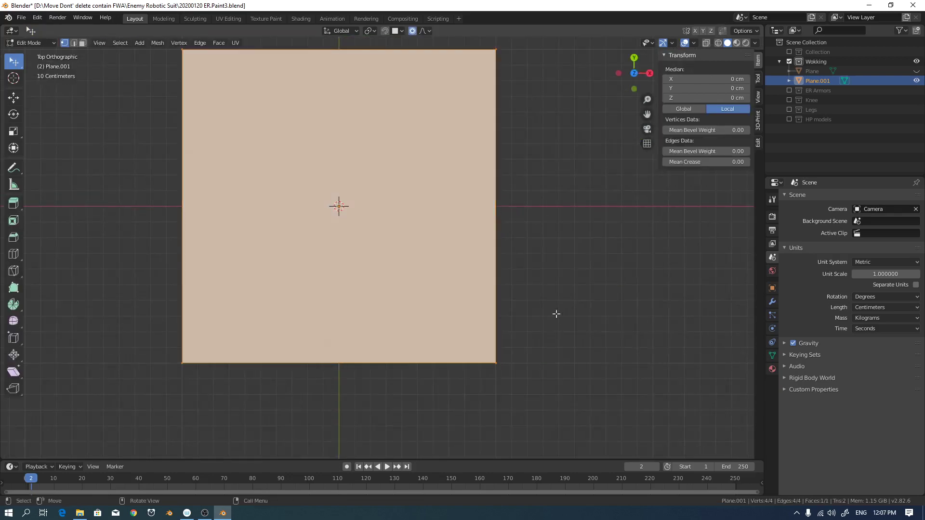
shift+middle_drag(555, 236, 561, 277)
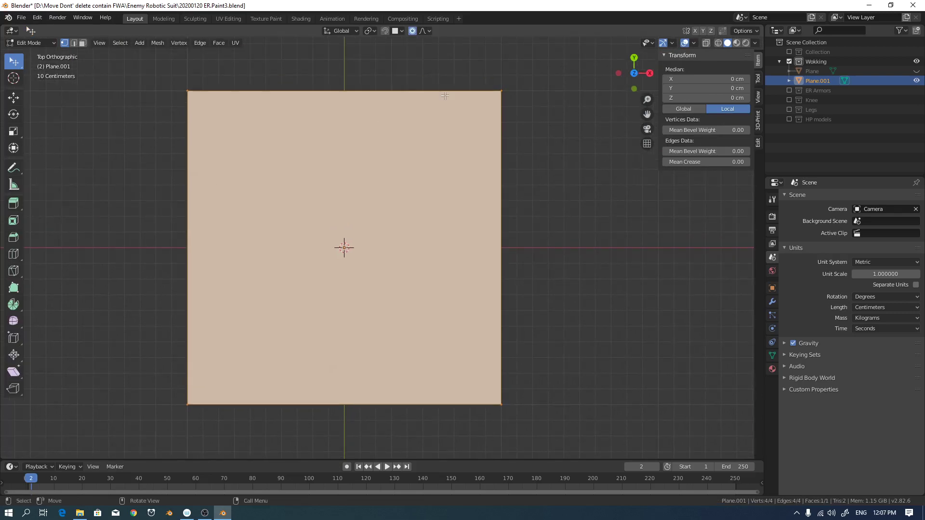
Move the plane's two upper corners inward, placing the upper-left one at about X -31, Y 11 cm.
drag(501, 91, 435, 212)
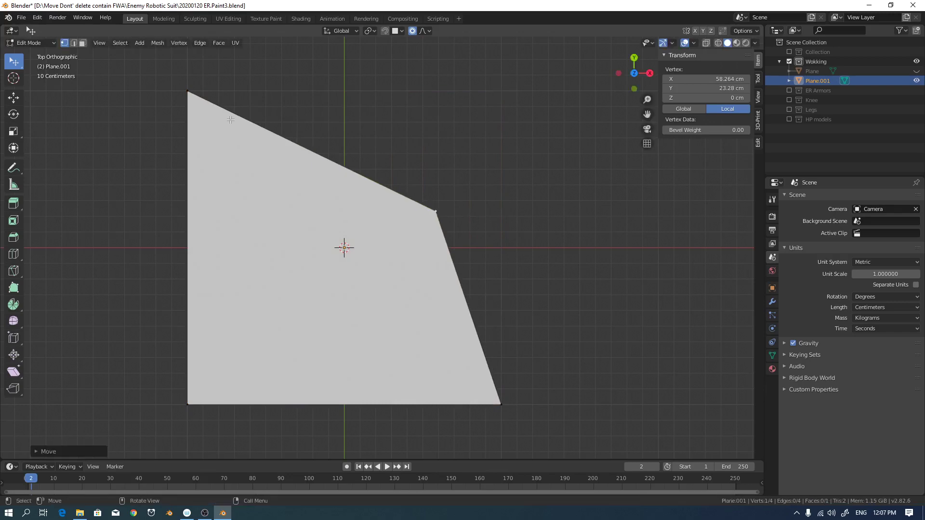
key(g)
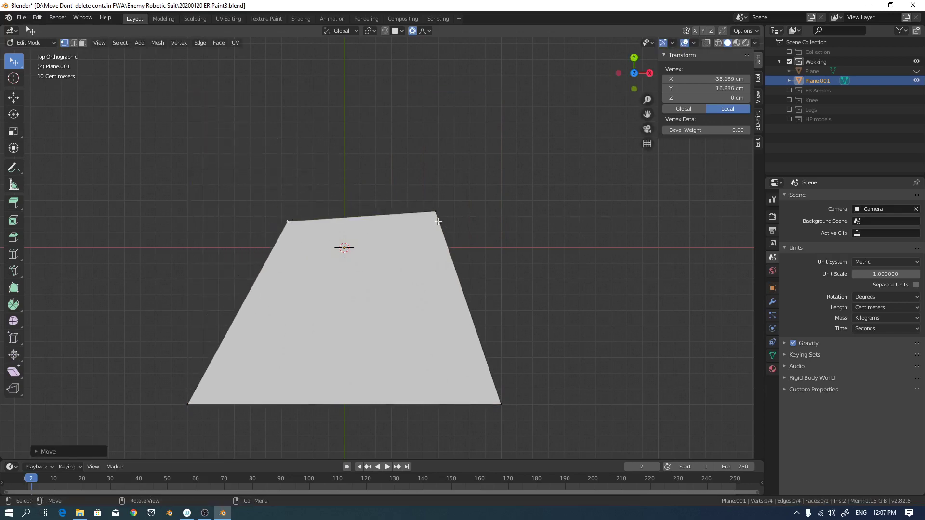
click(381, 223)
click(288, 224)
key(g)
click(264, 340)
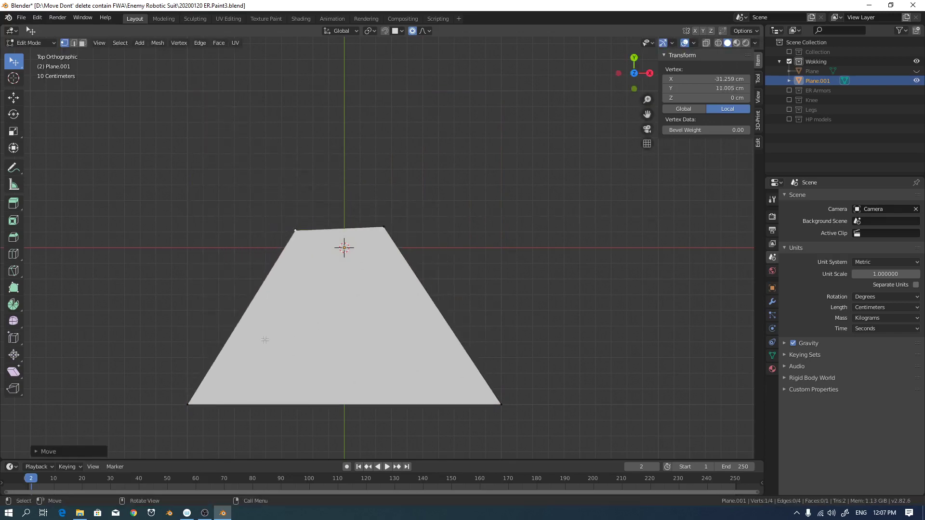
Move the two lower corners inward to about X -33, Y -32 cm and X 25, Y -36 cm.
click(183, 408)
key(g)
click(295, 321)
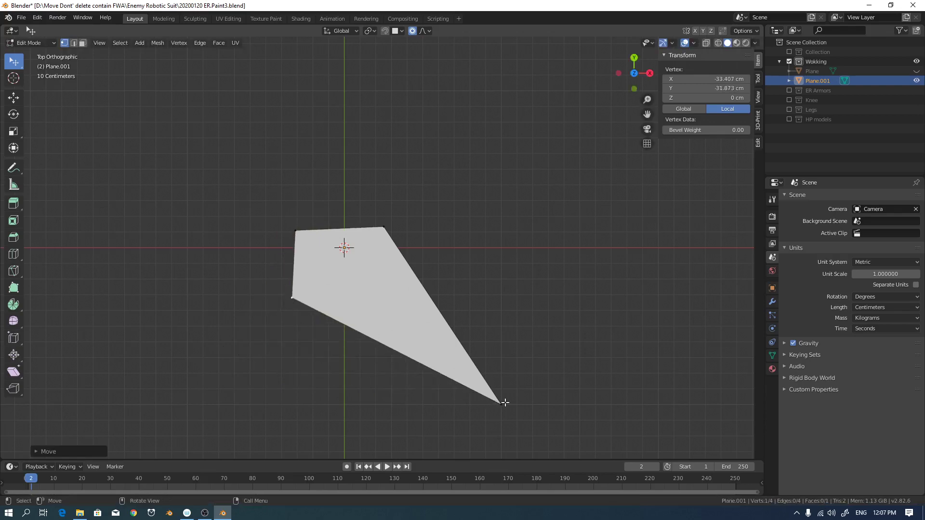
click(501, 404)
key(g)
click(382, 302)
scroll(382, 304, up, 2)
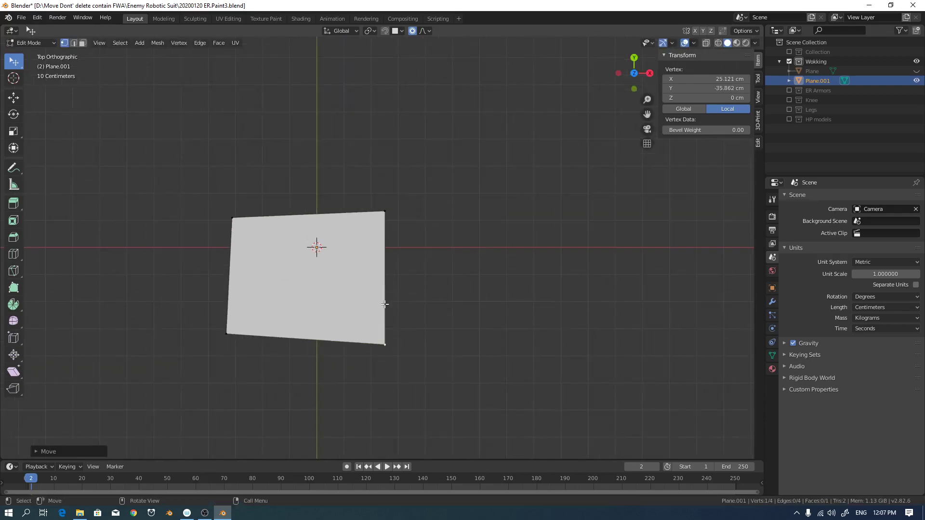
Adjust the lower corners, placing the right one near X 21.5, Y -35.4 cm and the left one near X -30, Y -33 cm.
middle_drag(383, 309, 421, 345)
alt+scroll(429, 309, up, 1)
alt+middle_drag(503, 305, 475, 423)
shift+middle_drag(426, 322, 558, 308)
scroll(511, 332, up, 2)
drag(543, 380, 529, 378)
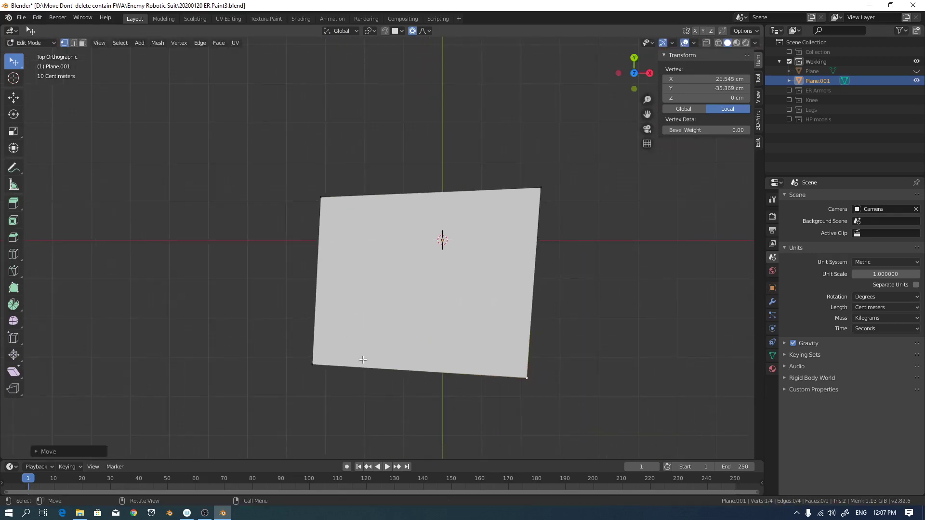
click(312, 364)
key(g)
click(325, 369)
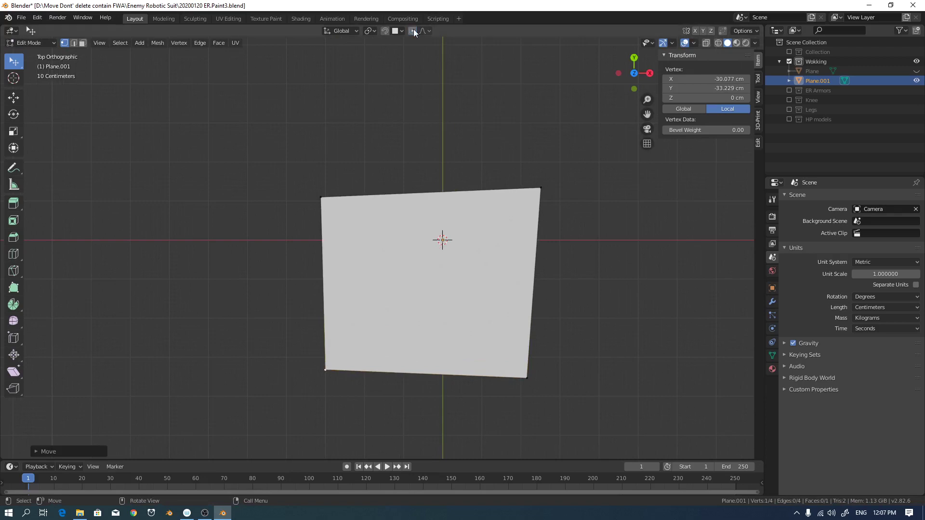
Move the upper-right corner to about X 23, Y 12 cm and pull the upper-left corner inward to narrow the shape.
click(543, 186)
key(g)
click(535, 191)
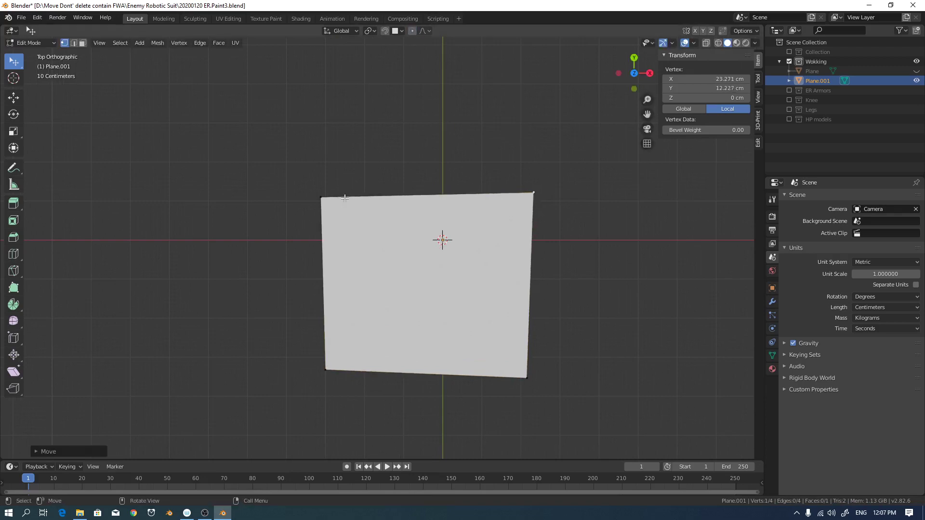
click(322, 197)
key(g)
click(349, 194)
Square up the lower corners, aligning the left one under the upper-left corner and the right one at about X 23, Y -35 cm.
click(336, 361)
key(g)
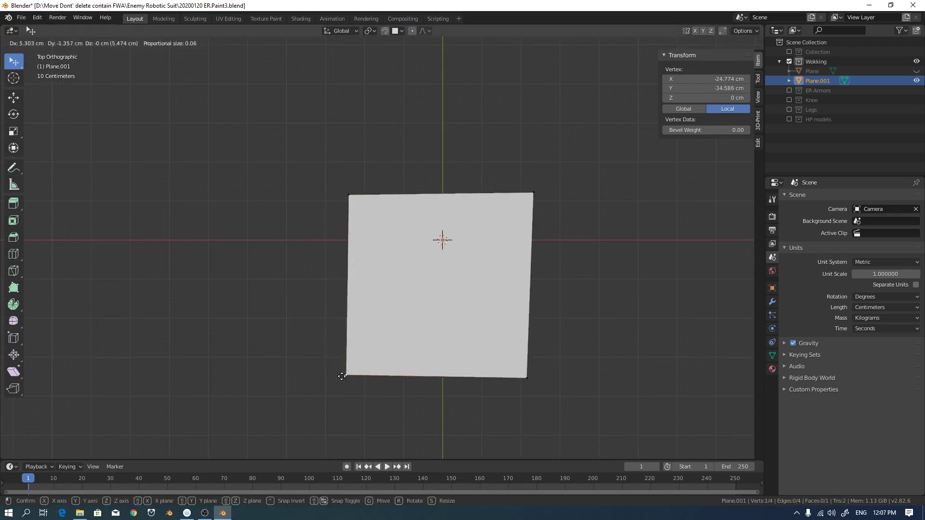
click(357, 367)
click(523, 380)
key(g)
click(530, 380)
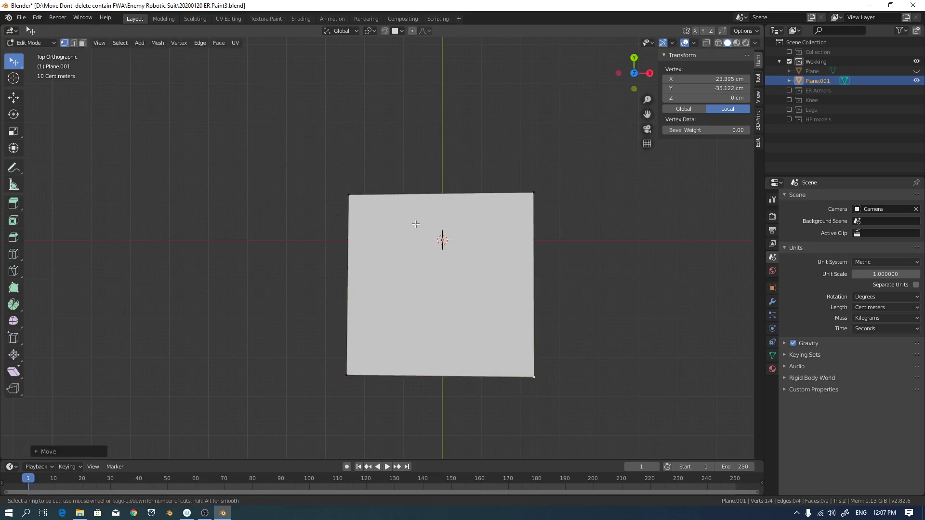
Add three evenly spaced horizontal loop cuts across the plane without sliding them.
scroll(443, 204, up, 2)
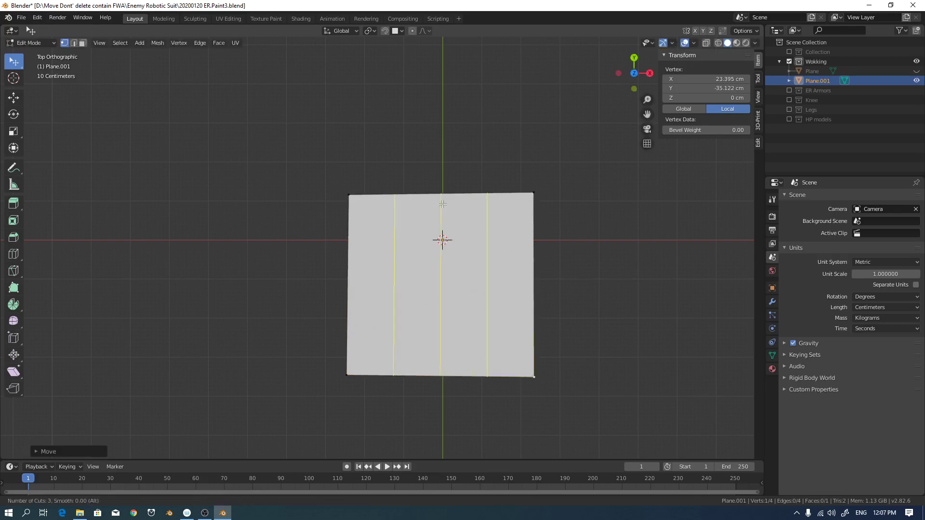
click(346, 284)
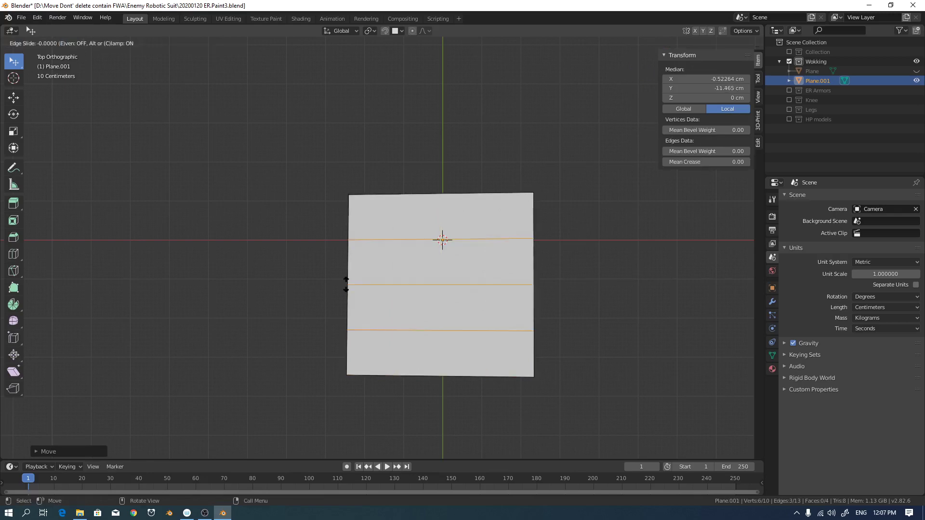
click(346, 284)
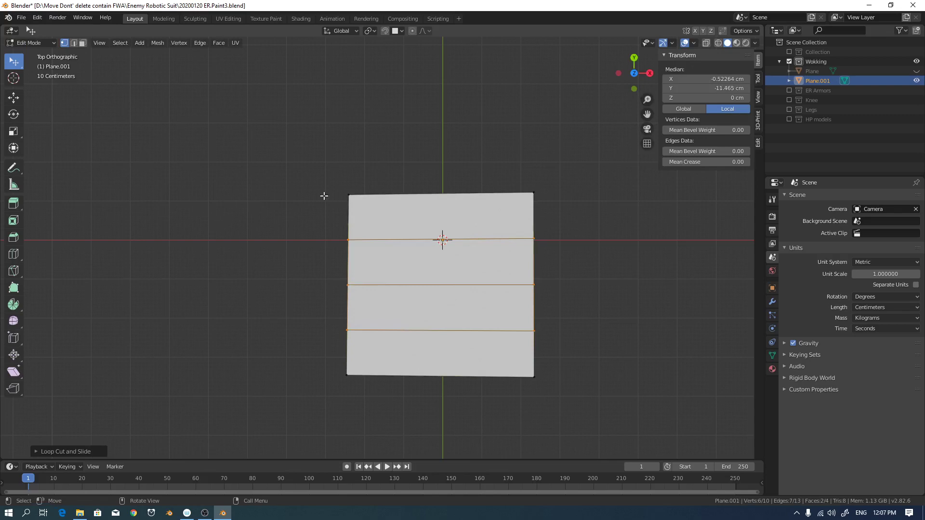
Shape the plane's right side by pulling the two lowest vertices inward and the middle and upper cut vertices outward.
shift+middle_drag(526, 256, 405, 225)
drag(414, 300, 389, 297)
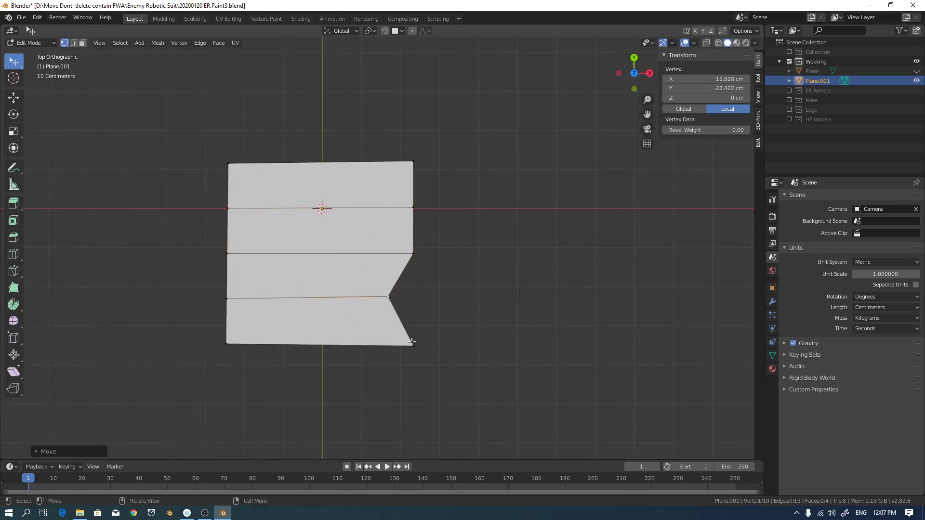
key(g)
click(381, 344)
click(413, 254)
key(g)
click(420, 265)
click(417, 209)
key(g)
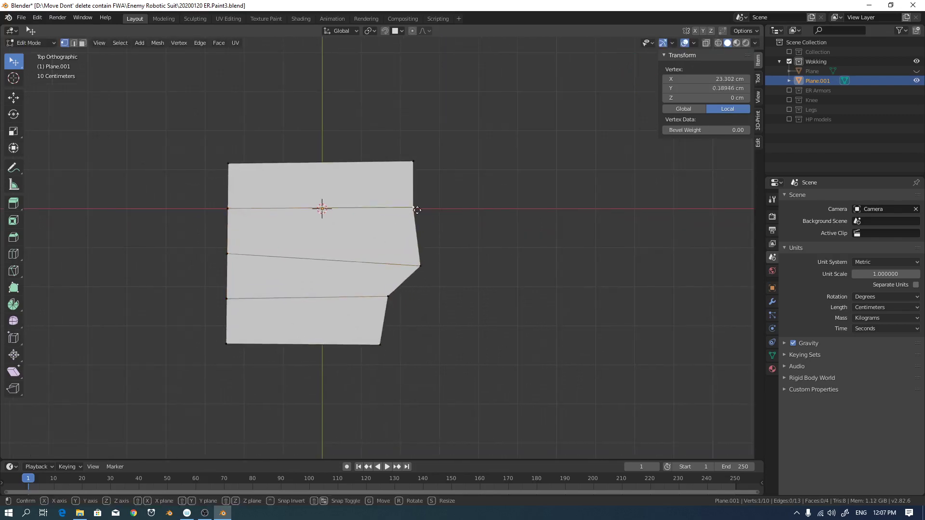
click(419, 221)
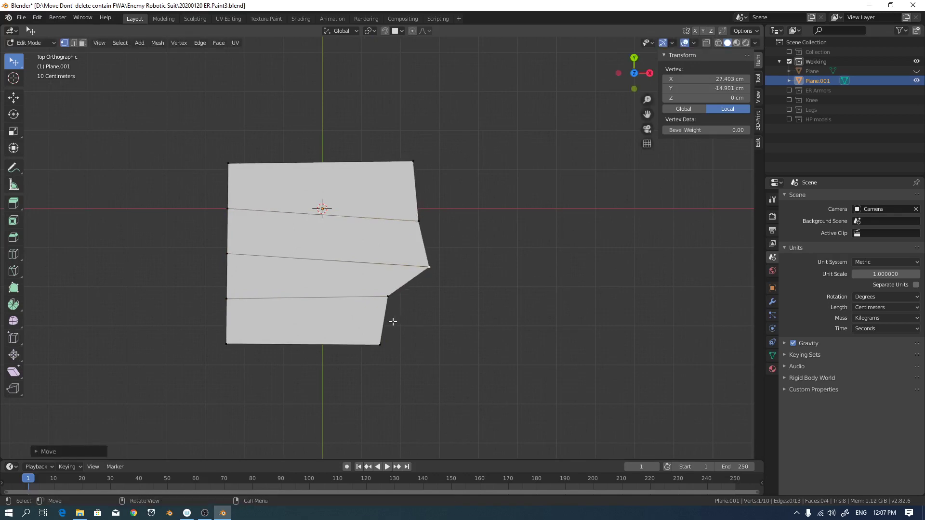
Move the lower-right corner back outward and the upper-right corner inward to about X 16, Y 14 cm.
click(380, 344)
key(g)
click(403, 347)
click(413, 161)
key(g)
click(384, 155)
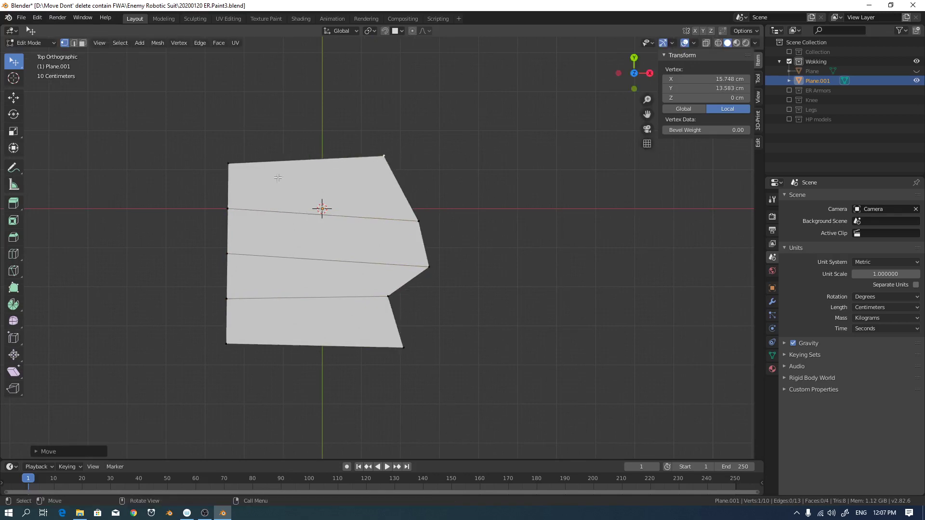
Taper the left side by moving the upper-left corner and the upper and middle cut vertices inward.
click(231, 165)
key(g)
click(268, 166)
click(231, 211)
key(g)
click(249, 208)
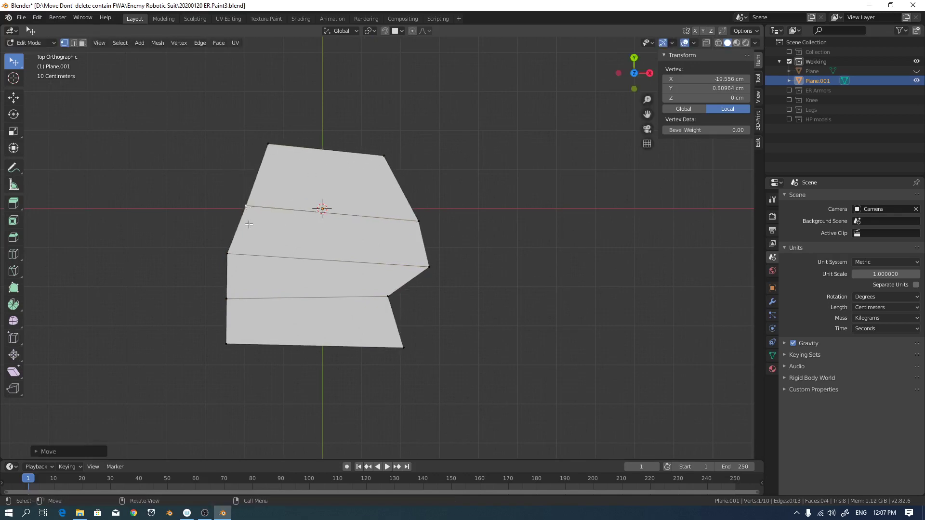
click(231, 256)
key(g)
click(244, 249)
Refine the notch on the right side by adjusting the middle and lowest cut vertices slightly outward and down.
click(428, 267)
key(g)
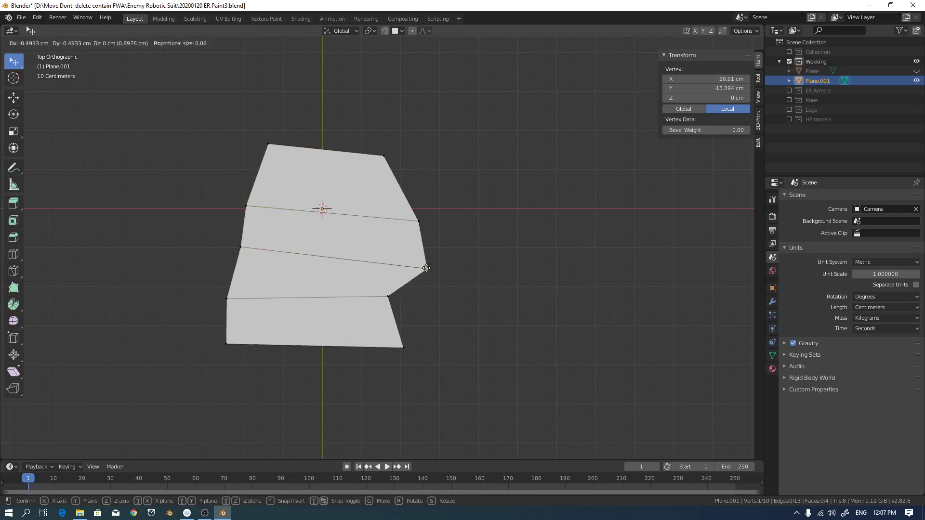
click(428, 269)
click(387, 296)
key(g)
click(394, 299)
drag(427, 270, 431, 271)
drag(396, 296, 398, 298)
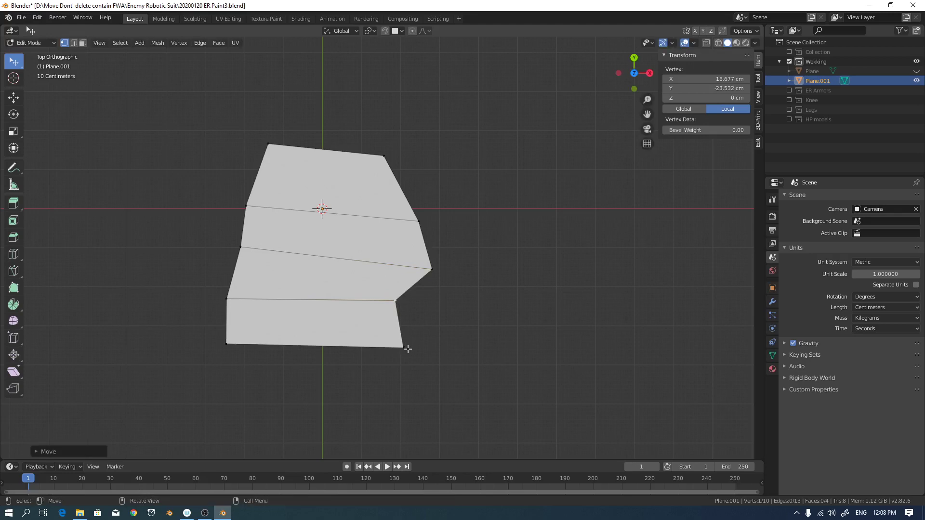
Lower both bottom corners to lengthen the lowest strip, placing the right one at about X 19, Y -37 cm.
drag(407, 349, 402, 350)
drag(226, 342, 225, 354)
click(399, 346)
key(g)
click(397, 352)
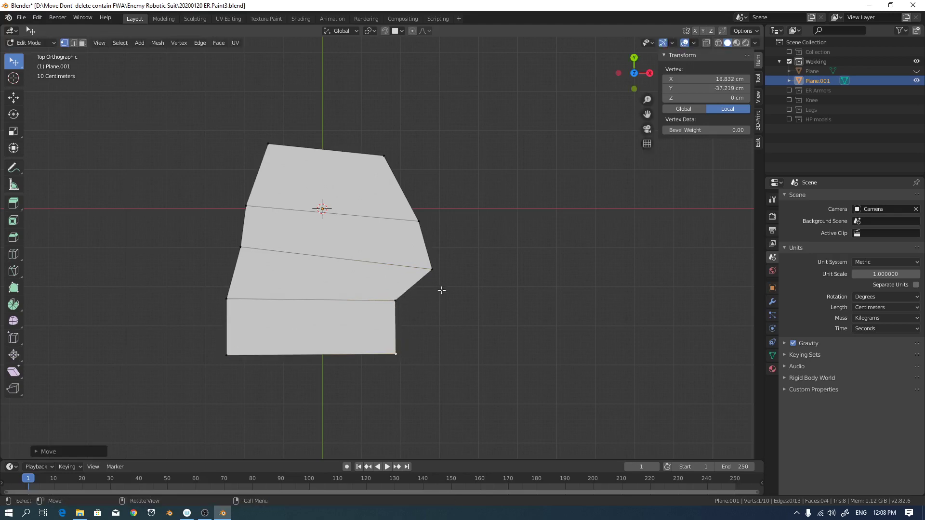
Move the right ends of all three cuts slightly outward, placing the uppermost one at about X 26, Y -2 cm.
click(397, 300)
key(g)
click(404, 301)
click(433, 268)
key(g)
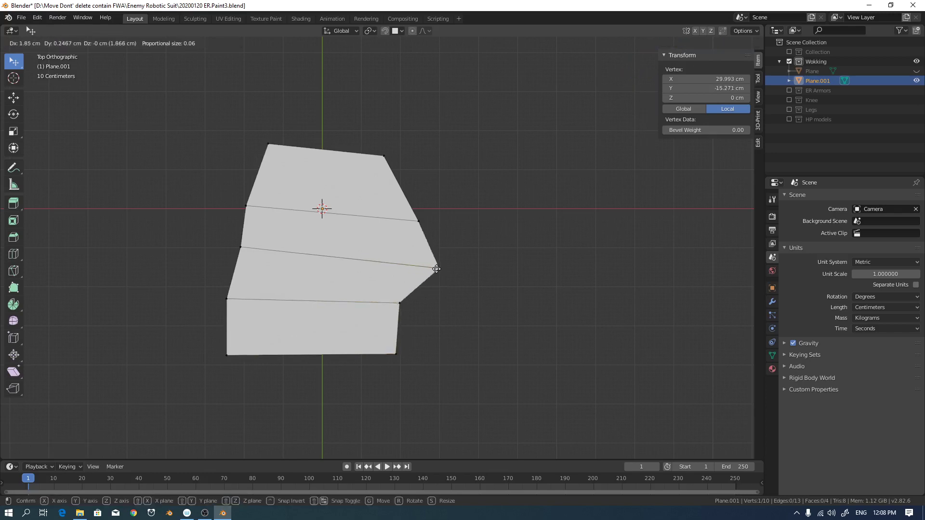
click(439, 267)
click(417, 225)
key(g)
click(424, 219)
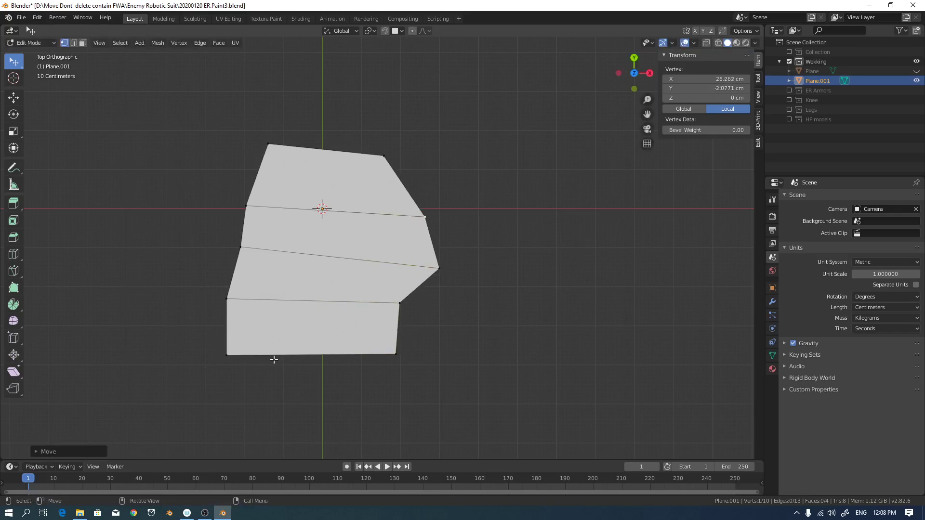
Move the left ends of the middle and upper cuts outward, placing the upper one at about X -22, Y 2 cm.
click(242, 249)
key(g)
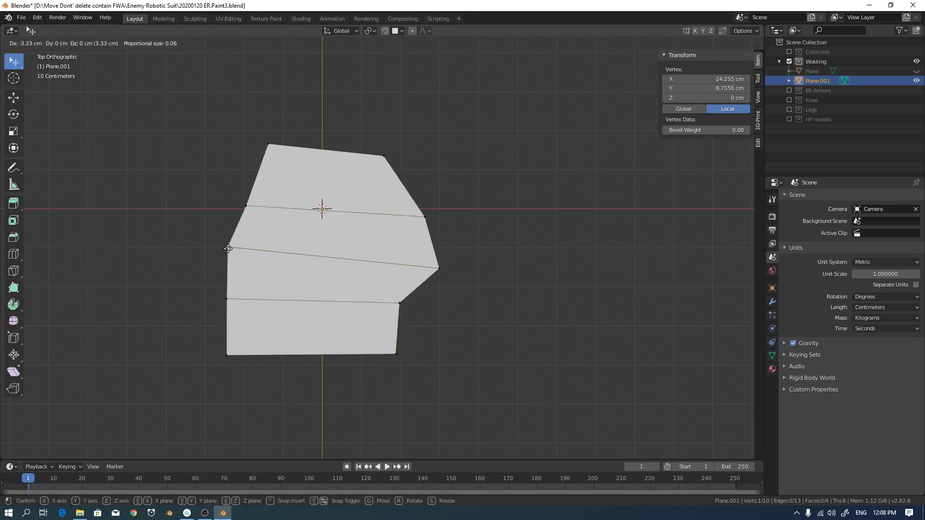
click(228, 249)
click(246, 207)
key(g)
click(238, 202)
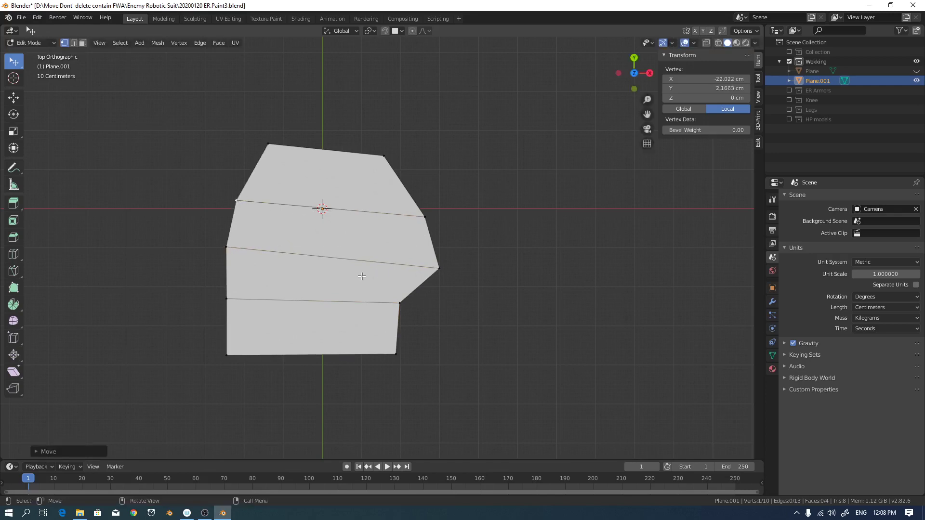
Add three evenly spaced lengthwise loop cuts running from the top edge to the bottom edge.
key(ctrl+r)
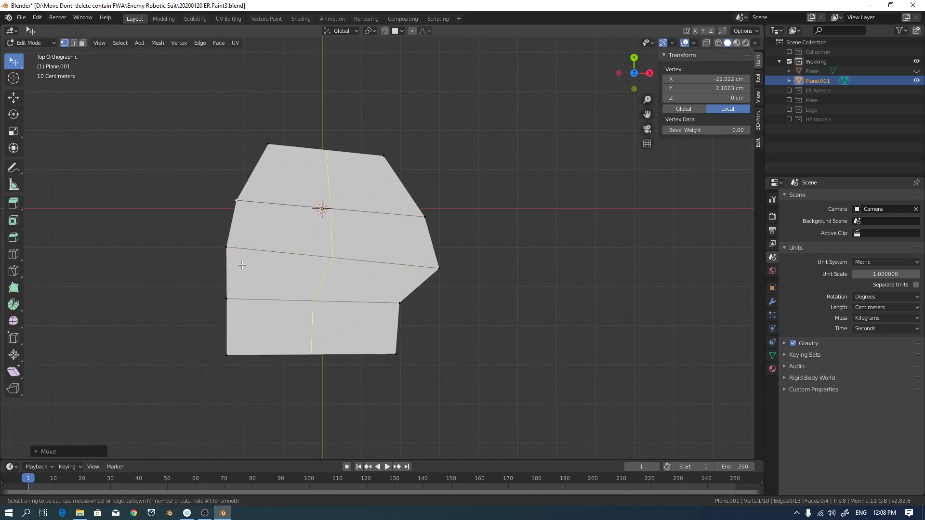
scroll(270, 269, up, 2)
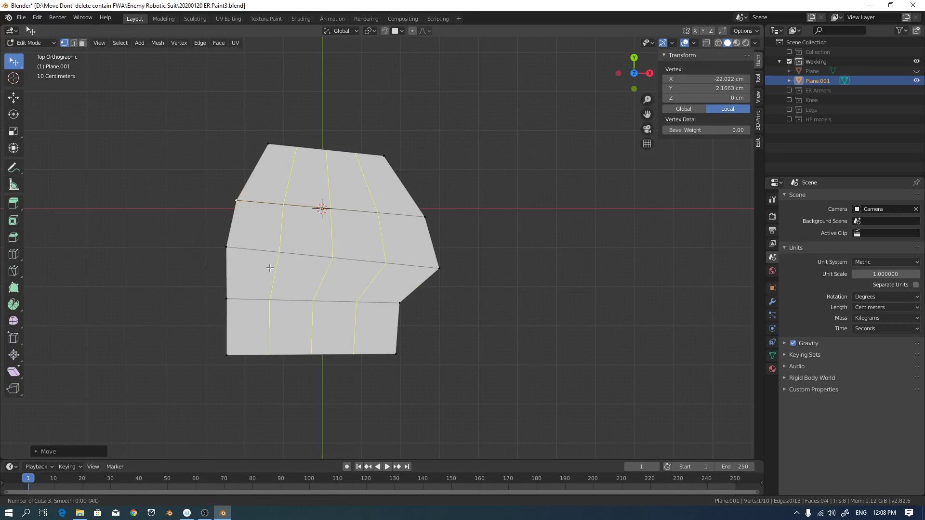
click(270, 268)
right_click(271, 270)
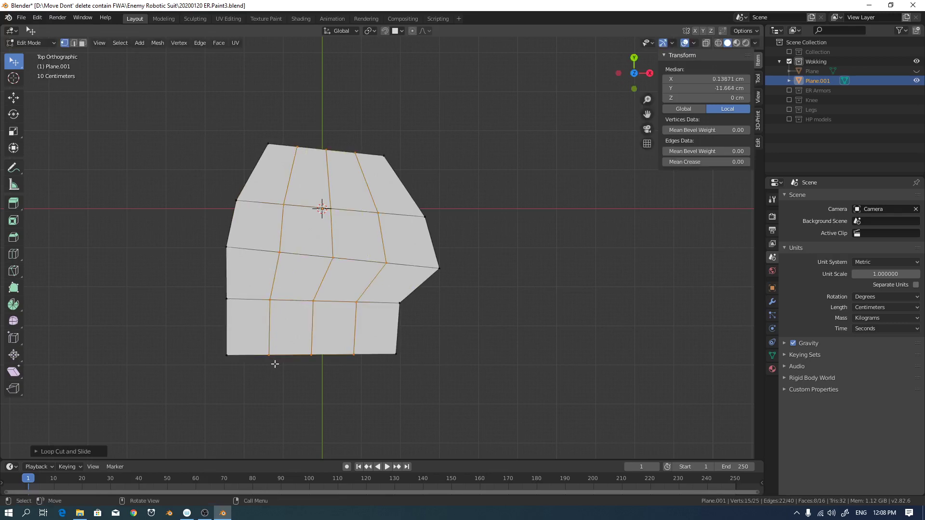
Pull the middle and right inner vertices of the bottom edge down, placing the middle one at about X -4, Y -40 cm.
drag(354, 356, 308, 367)
click(308, 366)
click(355, 364)
key(g)
click(324, 370)
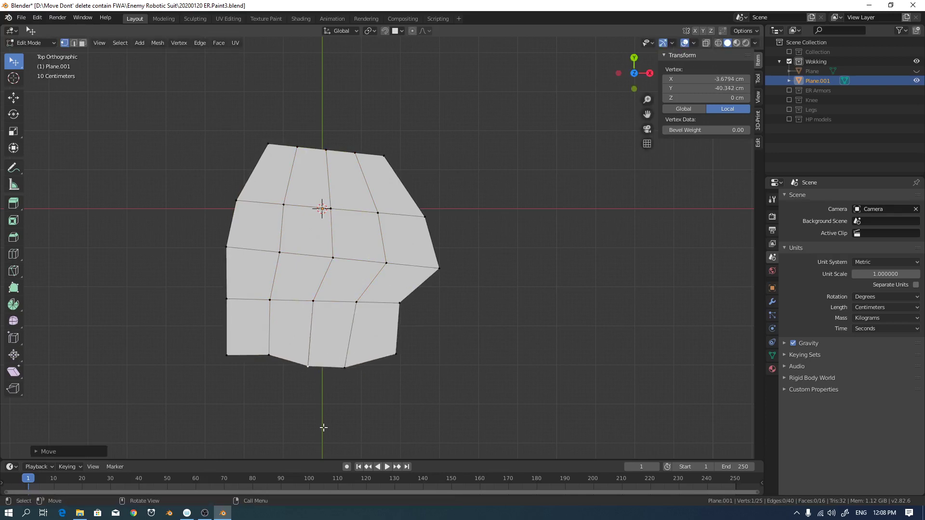
Round the bottom edge by lowering its left inner vertex and raising both corners, the right one to about X 18, Y -36 cm.
shift+middle_drag(342, 423, 359, 373)
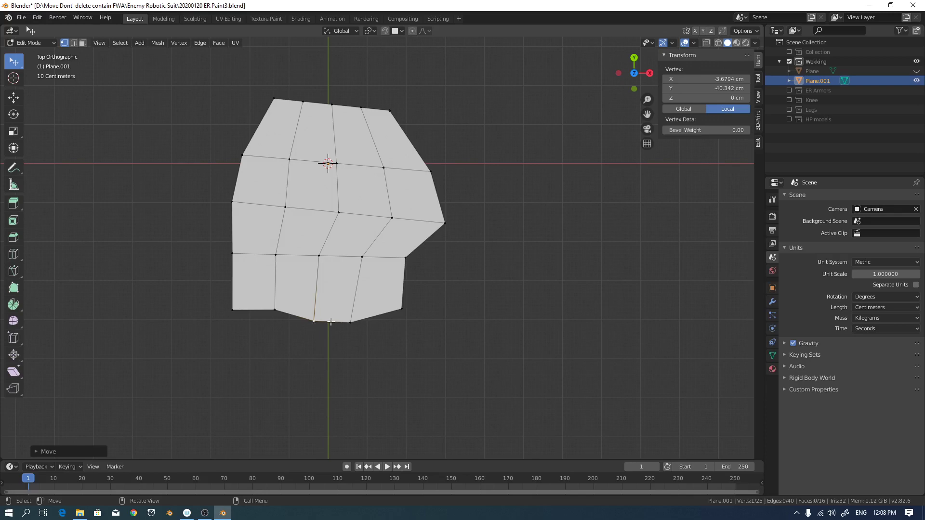
click(405, 313)
key(g)
click(391, 313)
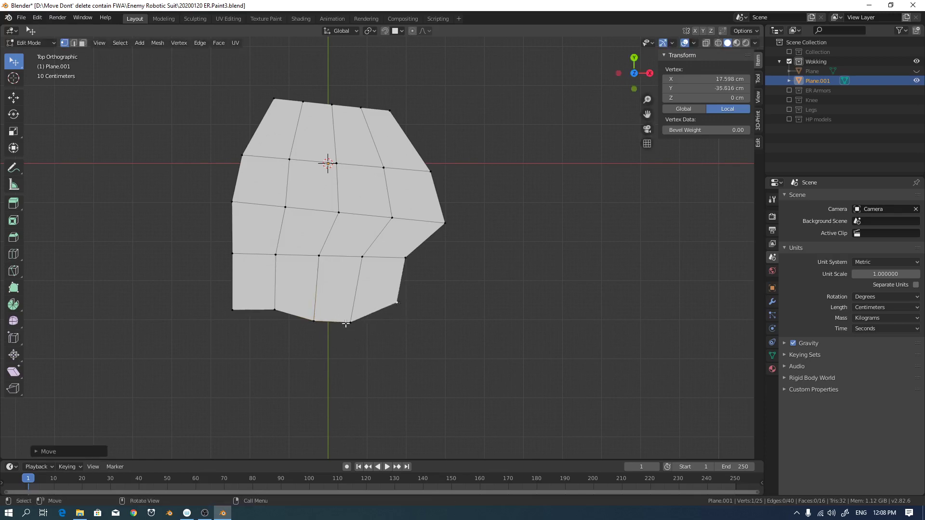
click(276, 308)
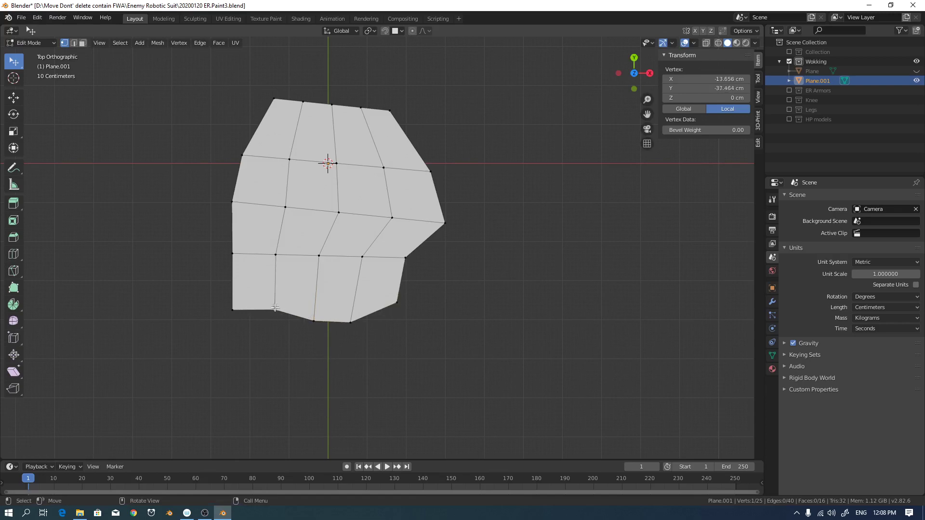
key(g)
click(271, 312)
click(235, 304)
key(g)
click(233, 285)
Raise the left end of the lowest crosswise cut and lower its right end and right inner vertex.
click(232, 254)
key(g)
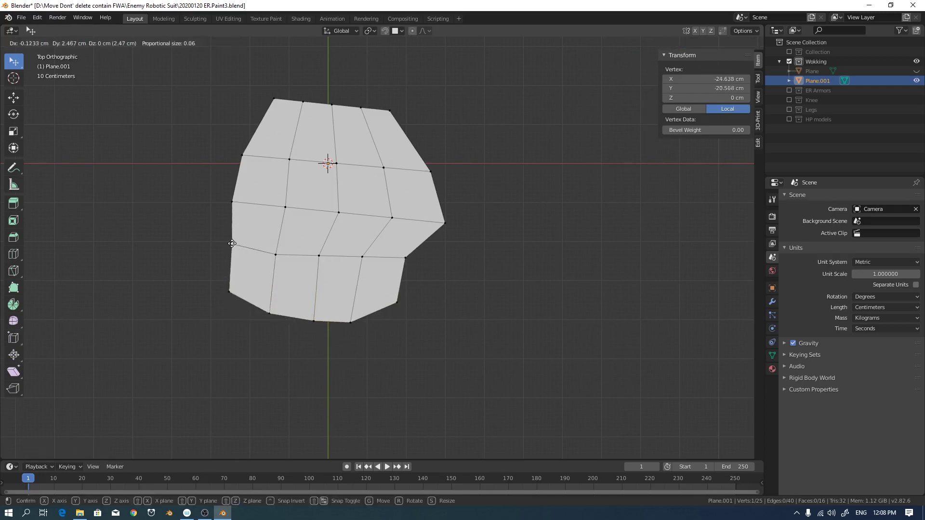
click(225, 235)
drag(404, 258, 365, 269)
Shift the three inner vertices of the middle crosswise cut to the left, placing the rightmost at about X 13, Y -14 cm.
click(284, 206)
key(g)
click(272, 200)
click(339, 212)
key(g)
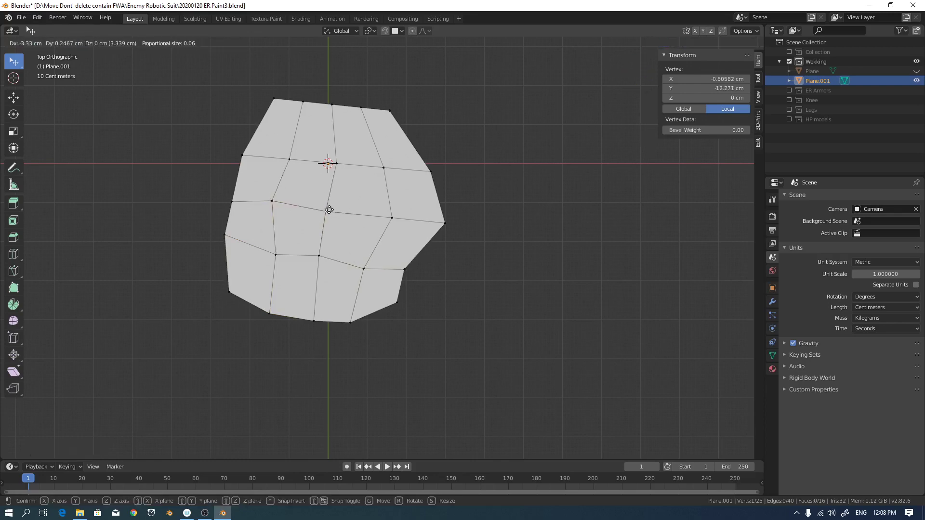
click(324, 210)
click(393, 218)
key(g)
click(376, 217)
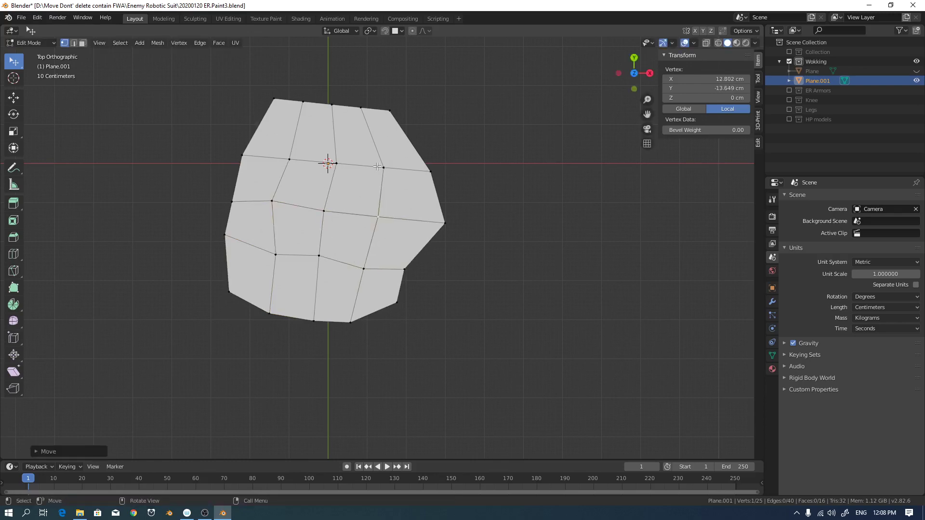
Shift the three inner vertices of the upper crosswise cut slightly to the left.
click(337, 164)
key(g)
click(332, 162)
drag(388, 168, 382, 169)
drag(296, 162, 286, 154)
Raise the top edge's vertices into a gentle arc and move the upper cut's centre vertex onto the origin.
click(331, 106)
key(g)
click(329, 91)
click(361, 107)
key(g)
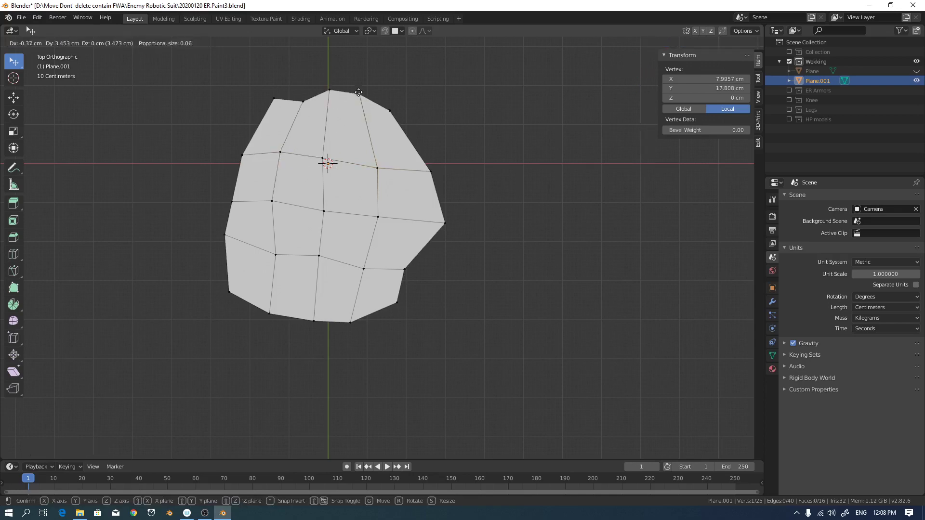
click(359, 94)
click(295, 107)
key(g)
click(293, 97)
drag(274, 98, 266, 97)
drag(396, 111, 393, 102)
drag(322, 159, 327, 164)
click(327, 163)
Lower the bottom edge's middle and right inner vertices and move its right corner outward to about X 20, Y -37 cm.
click(351, 322)
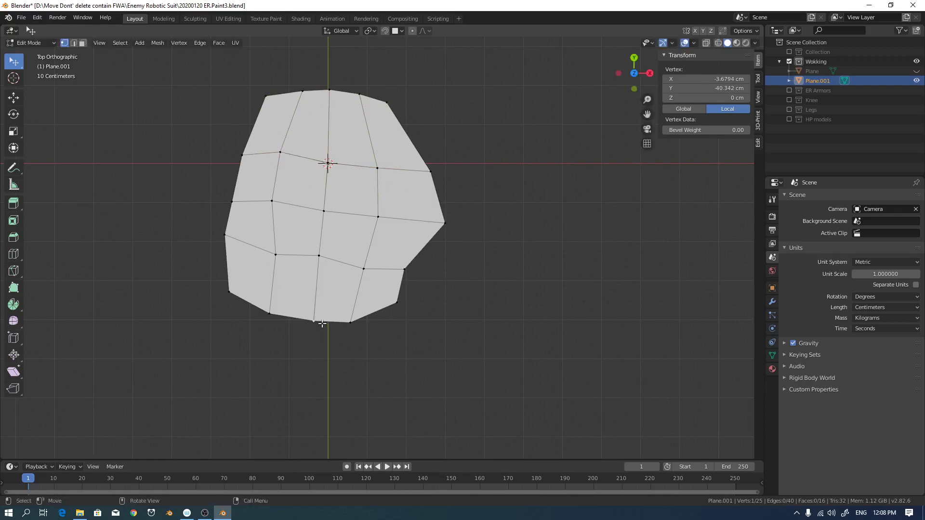
key(g)
click(354, 329)
drag(316, 327, 354, 328)
click(357, 329)
click(396, 303)
key(g)
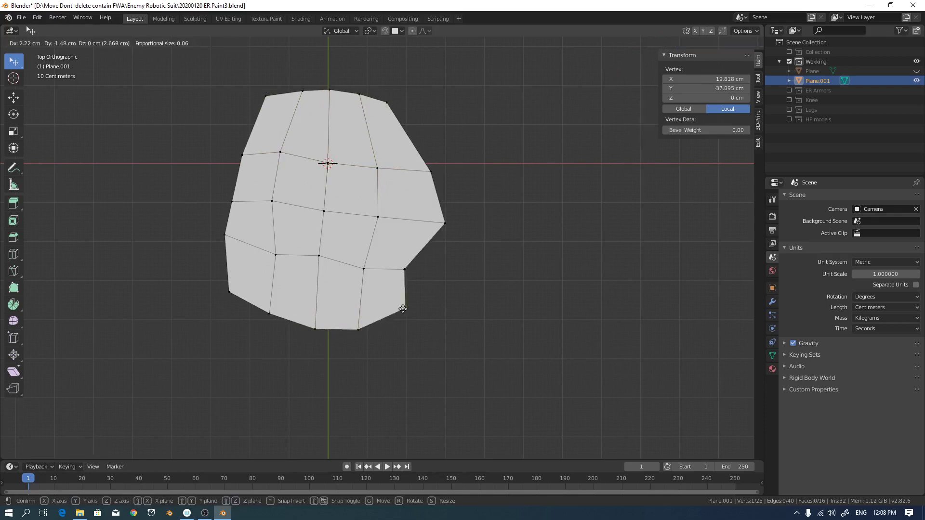
click(405, 308)
Move the notch vertex to about X 21, Y -26 cm and the lowest cut's left and middle inner vertices leftward.
drag(409, 269, 415, 263)
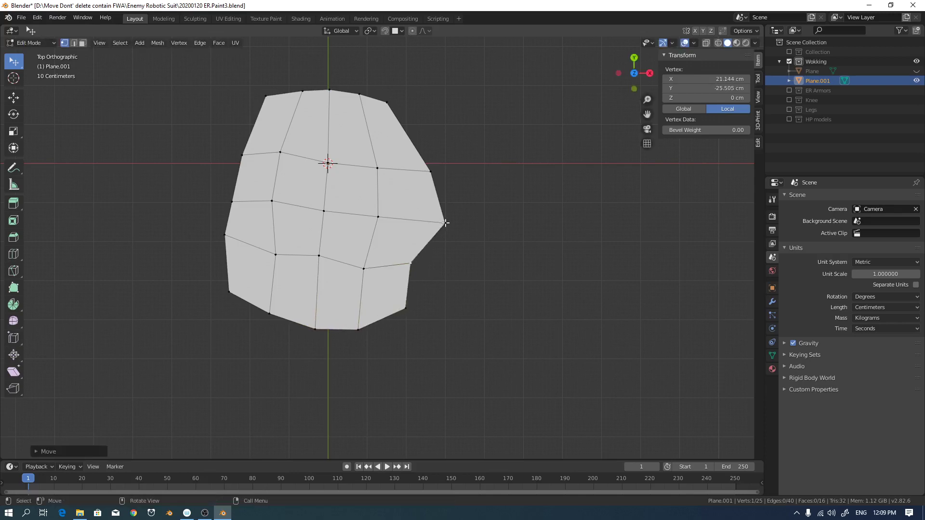
click(444, 223)
drag(272, 257, 314, 261)
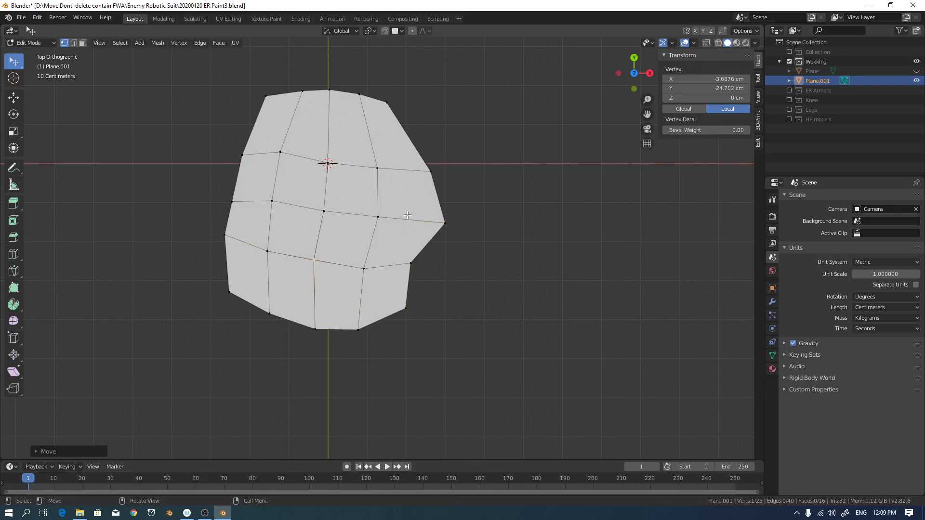
In edge selection, extrude the bottom edge's segment nearest the centre about 38 cm downward to start a finger.
middle_drag(407, 331, 413, 458)
alt+scroll(413, 458, down, 1)
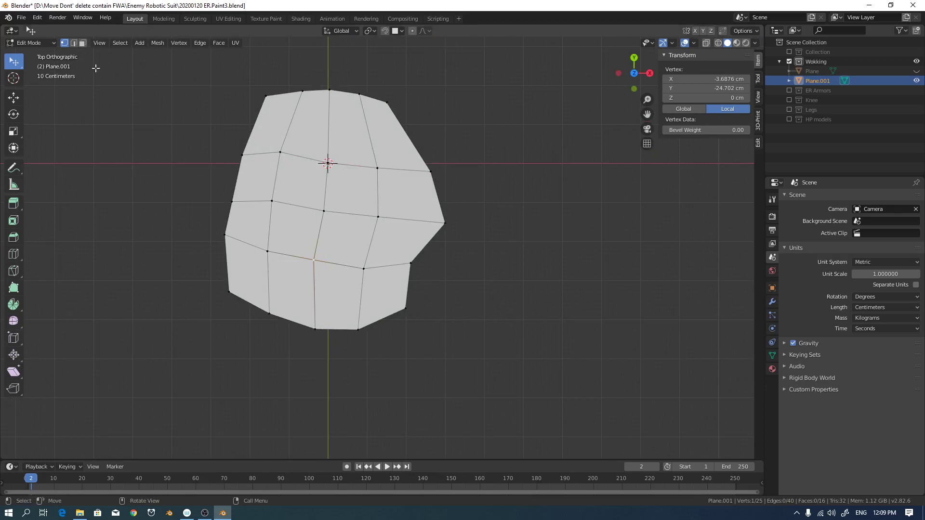
click(74, 43)
click(338, 331)
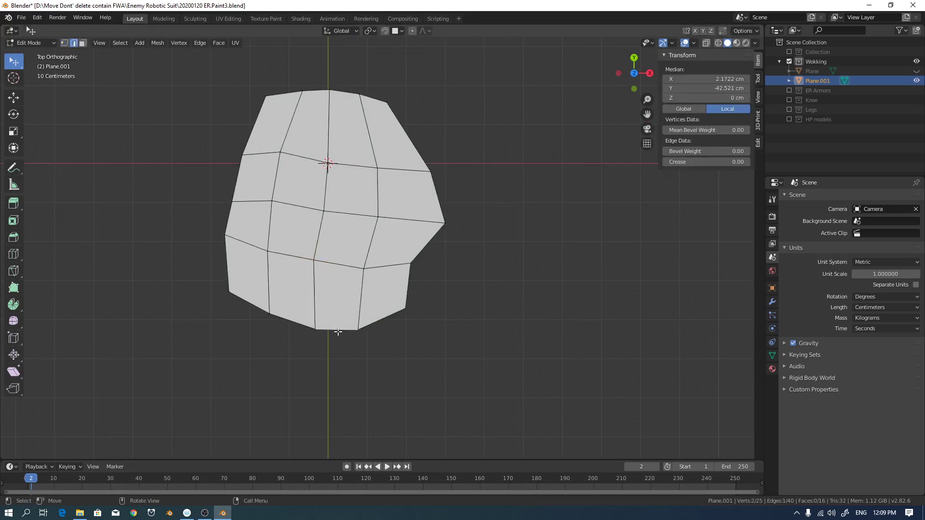
shift+middle_drag(356, 348, 374, 290)
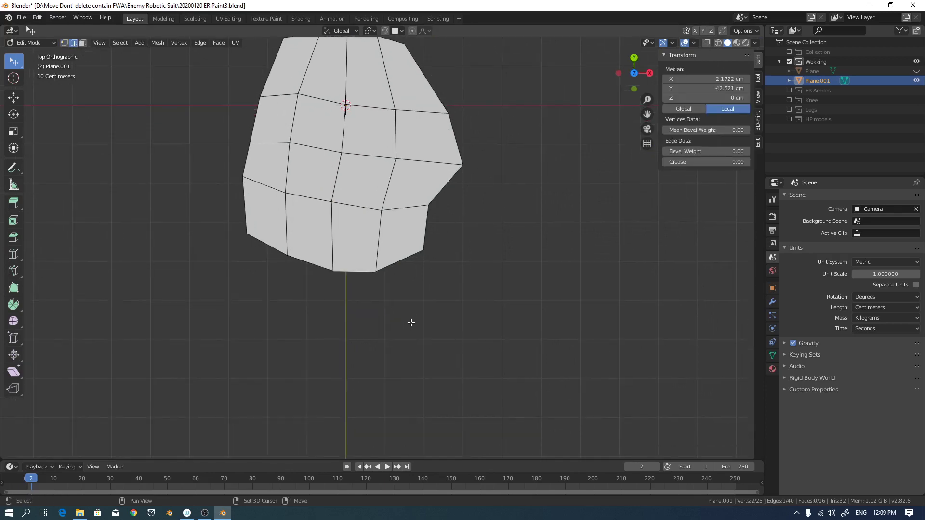
key(e)
click(366, 429)
Narrow the finger's end edge and place it at about X 1, Y -82 cm.
key(s)
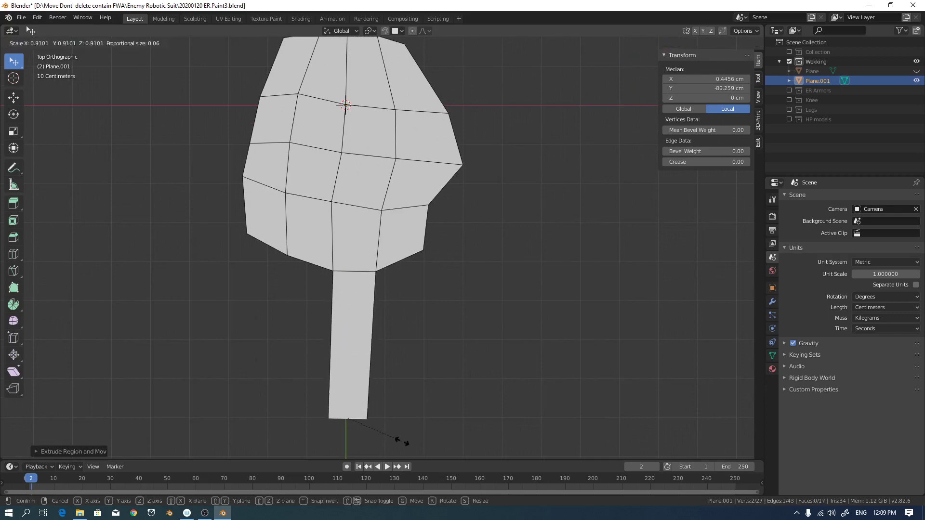
click(378, 436)
key(g)
click(395, 447)
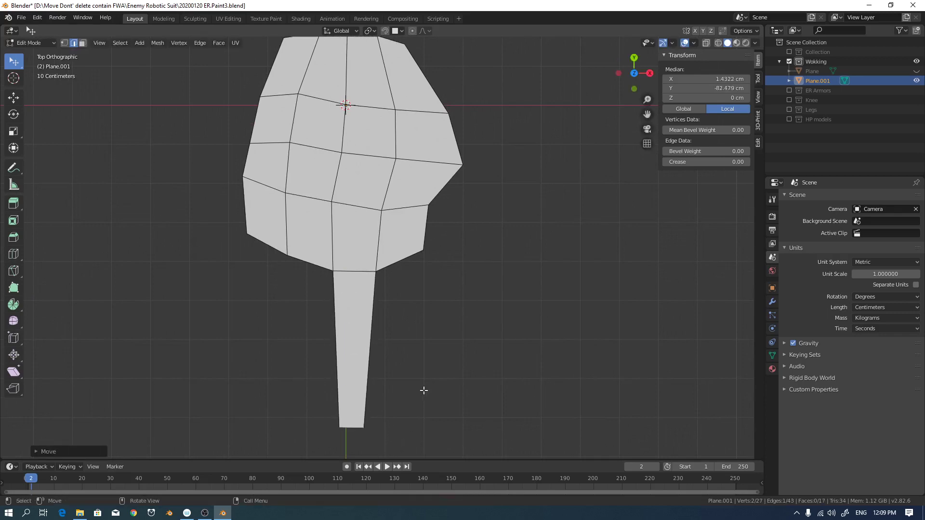
Extrude the slanted edge above the notch on the right side down and outward to form a thumb.
shift+middle_drag(427, 385, 417, 375)
click(444, 170)
key(e)
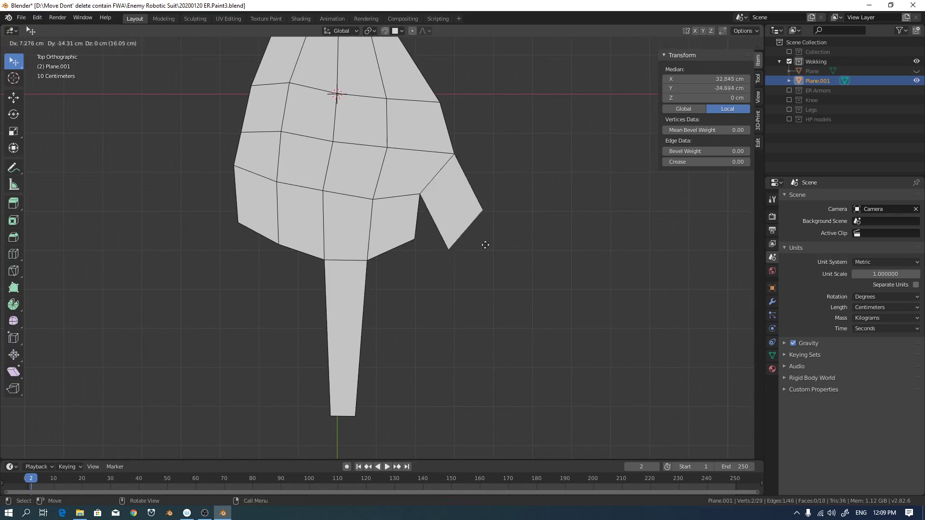
click(549, 318)
key(e)
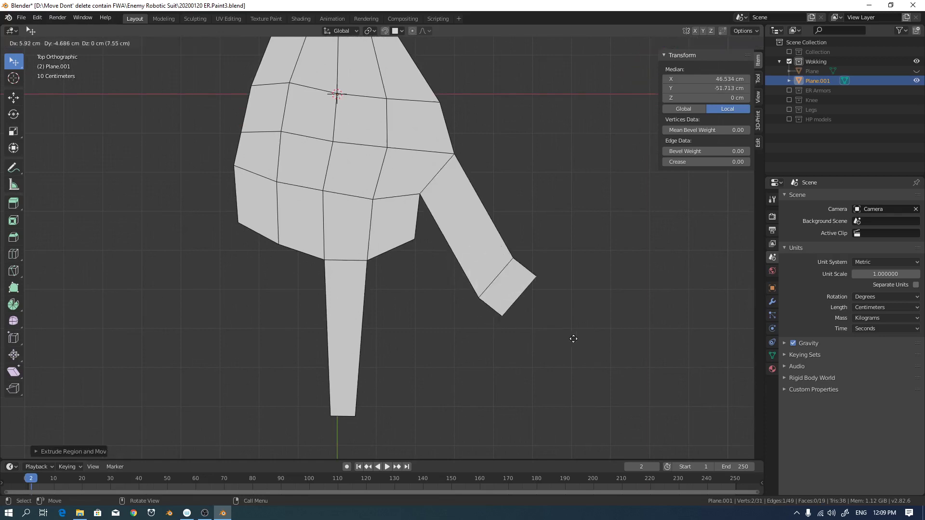
click(547, 309)
key(x)
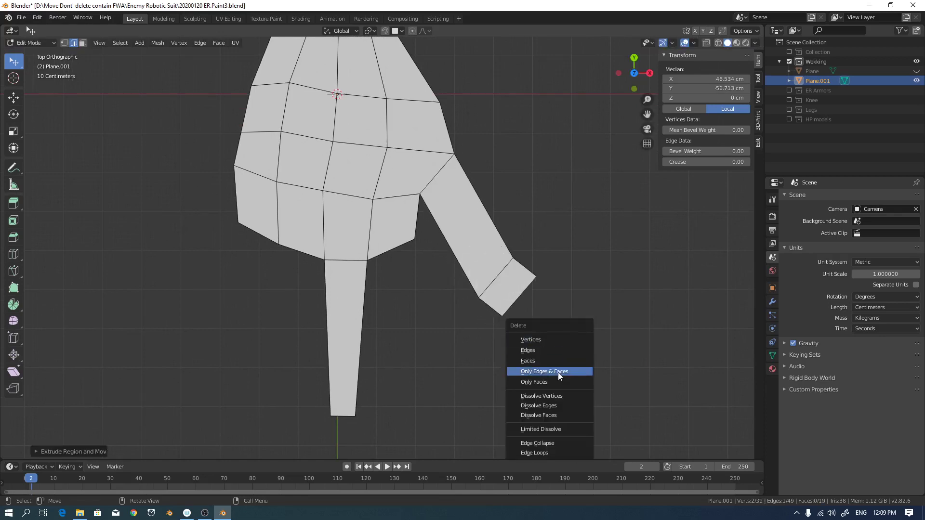
click(557, 352)
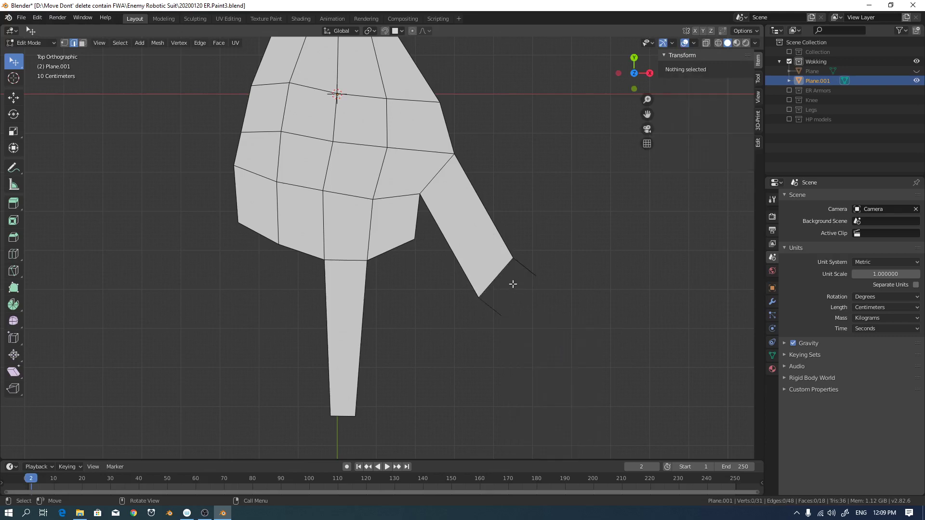
key(ctrl+z)
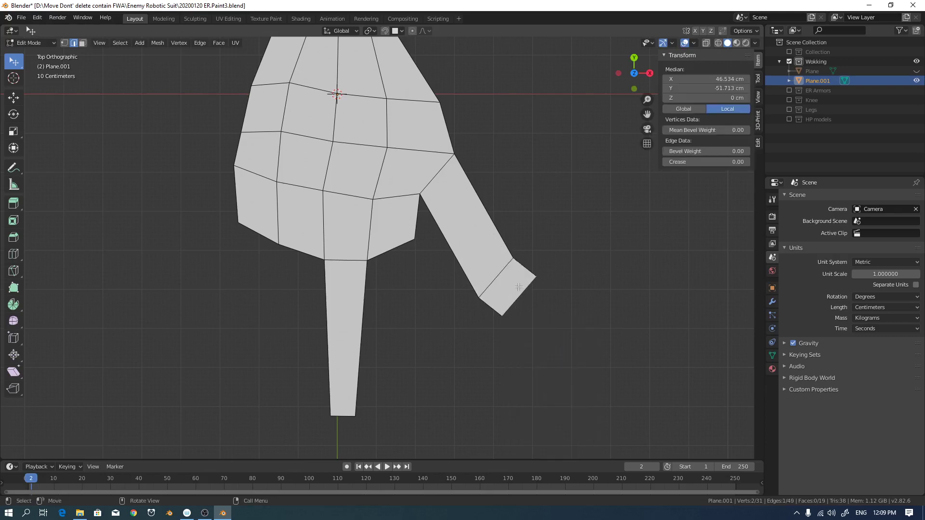
key(3)
click(519, 288)
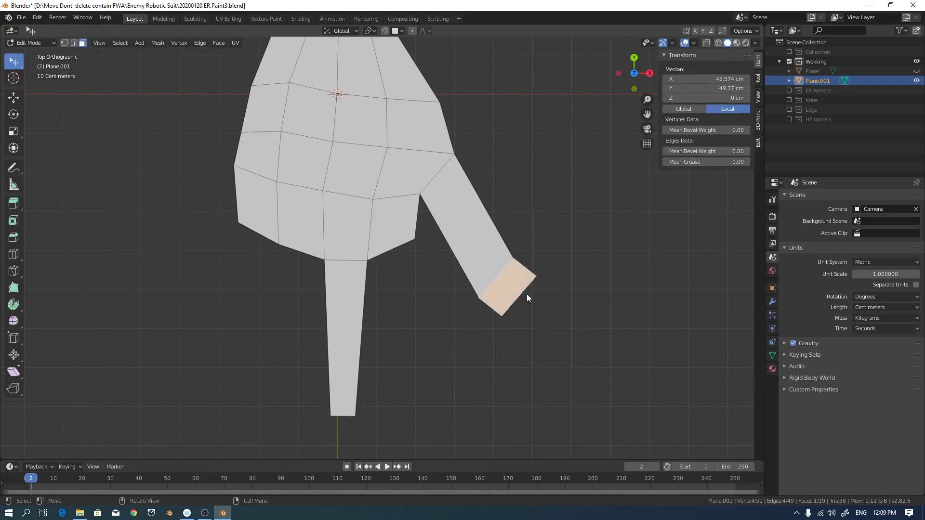
key(x)
click(508, 304)
Narrow the thumb's end edge and move it to about X 42, Y -42 cm.
click(499, 276)
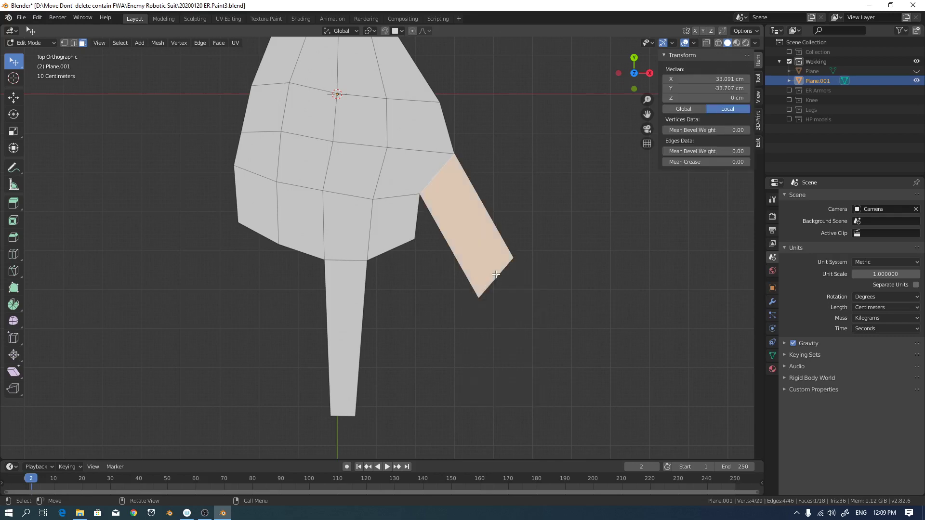
key(2)
click(496, 277)
key(s)
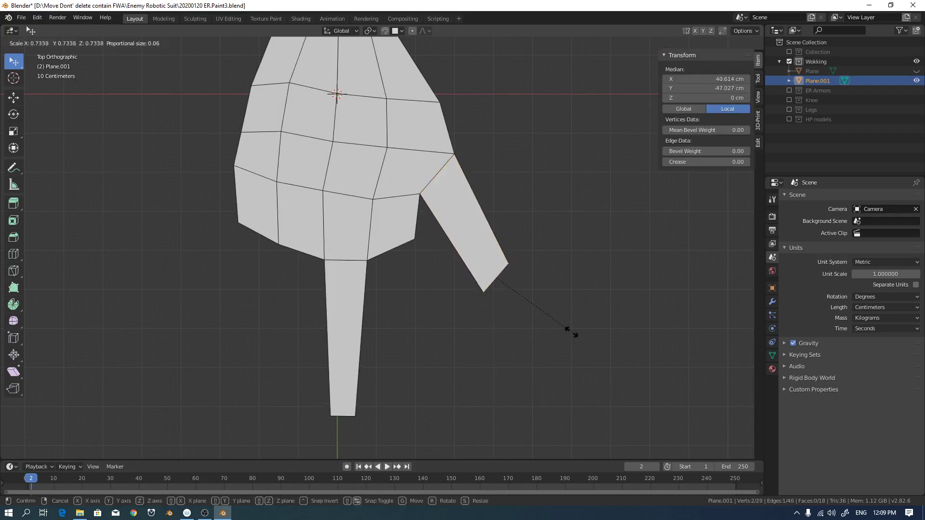
click(562, 328)
key(g)
click(569, 309)
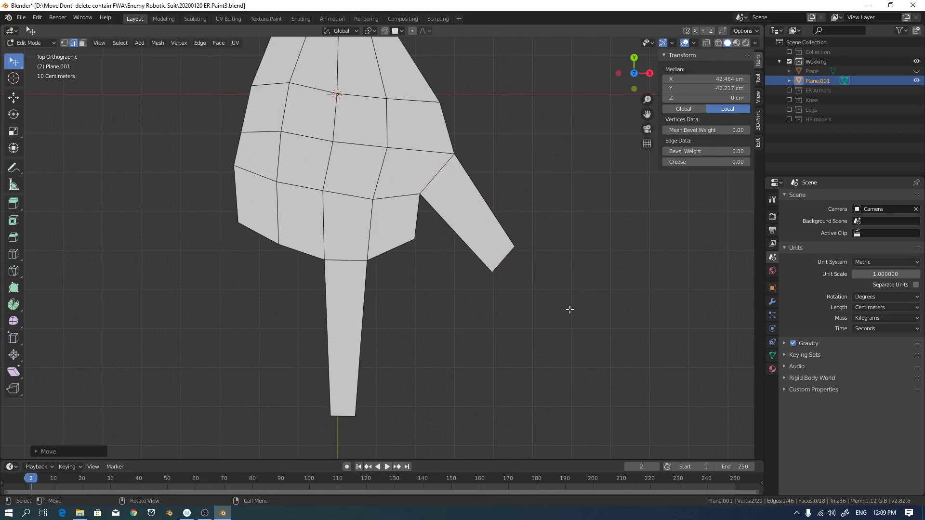
Extrude the bottom edge's rightmost segment into a finger ending at about X 25, Y -71 cm and narrow its end edge.
click(394, 253)
key(e)
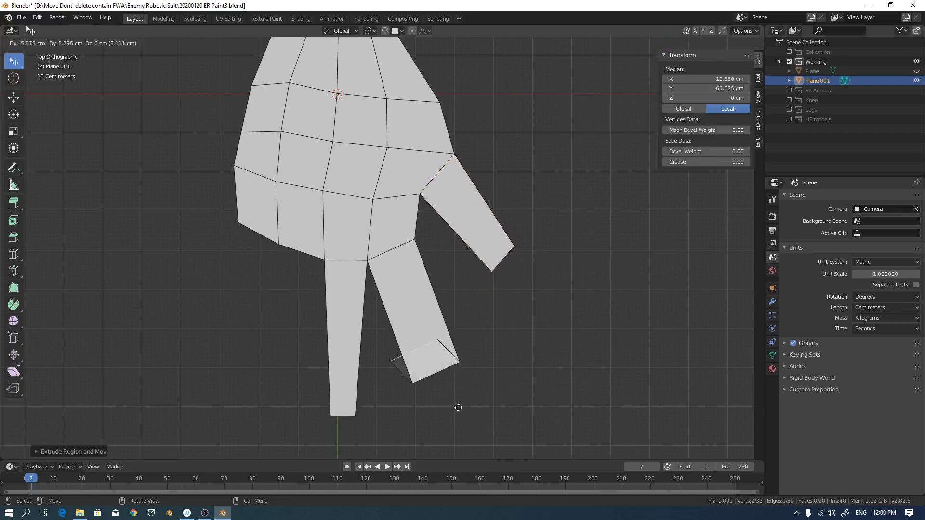
click(499, 455)
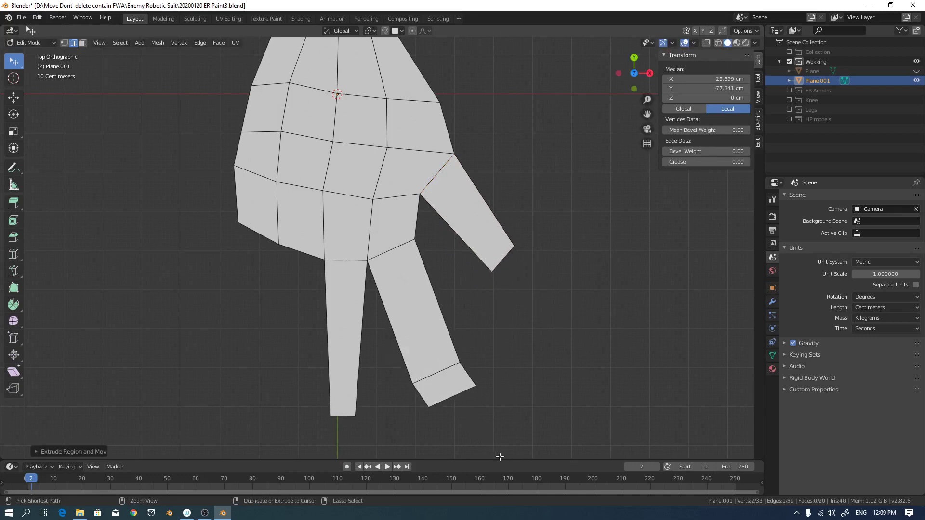
key(ctrl+z)
key(s)
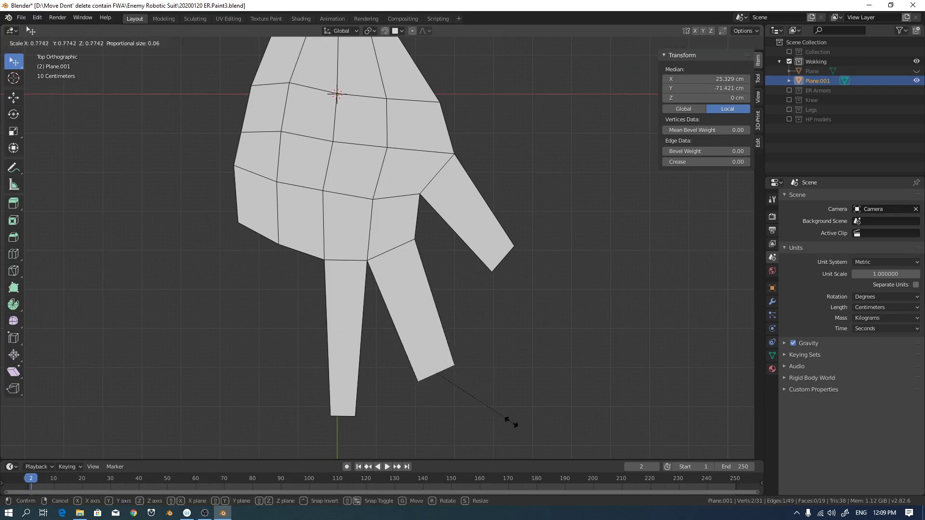
click(492, 415)
scroll(485, 381, down, 2)
shift+middle_drag(503, 376, 537, 325)
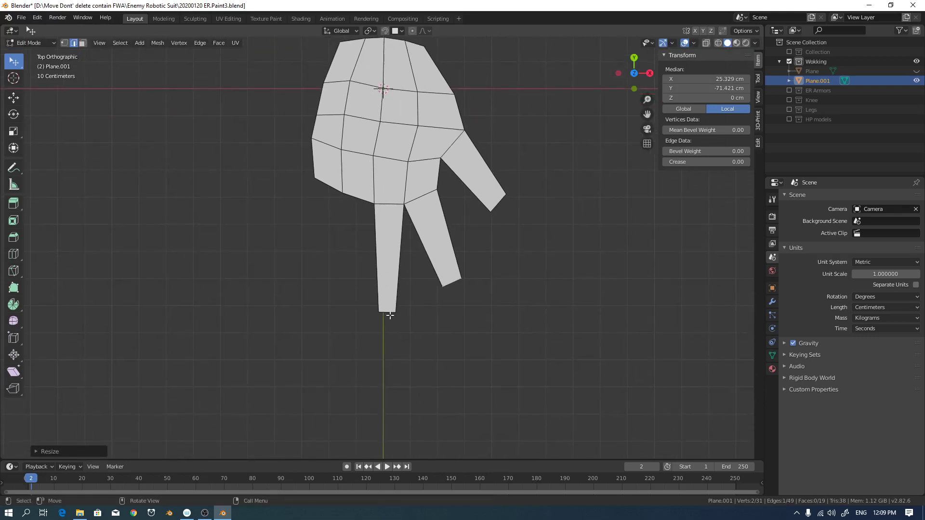
Move the middle finger's end edge to about X 0, Y -90 cm, then widen and shift its base edge at the palm.
key(g)
click(384, 343)
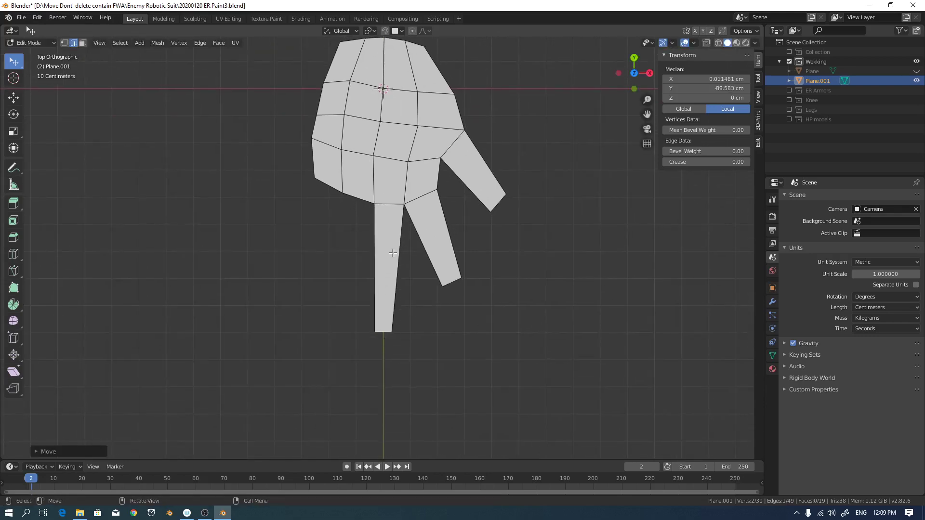
click(379, 204)
key(g)
key(Escape)
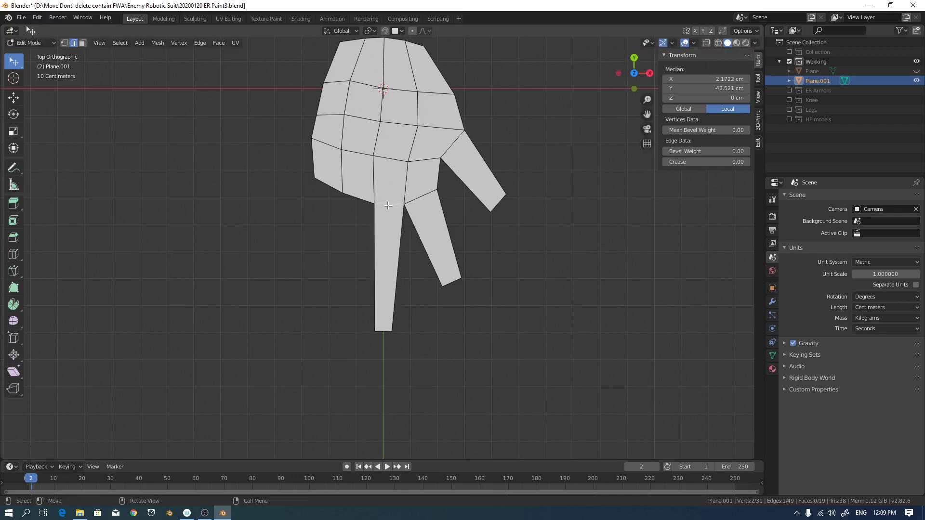
key(s)
click(434, 255)
key(g)
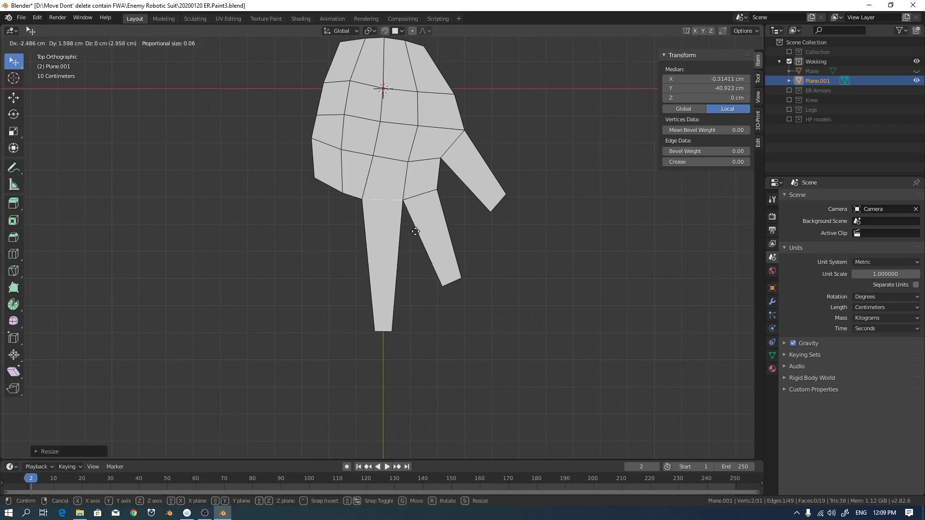
click(422, 234)
Move the index finger's base edge to about X 15, Y -41 cm, then slightly widen its end edge and move it outward.
click(422, 195)
key(g)
click(424, 203)
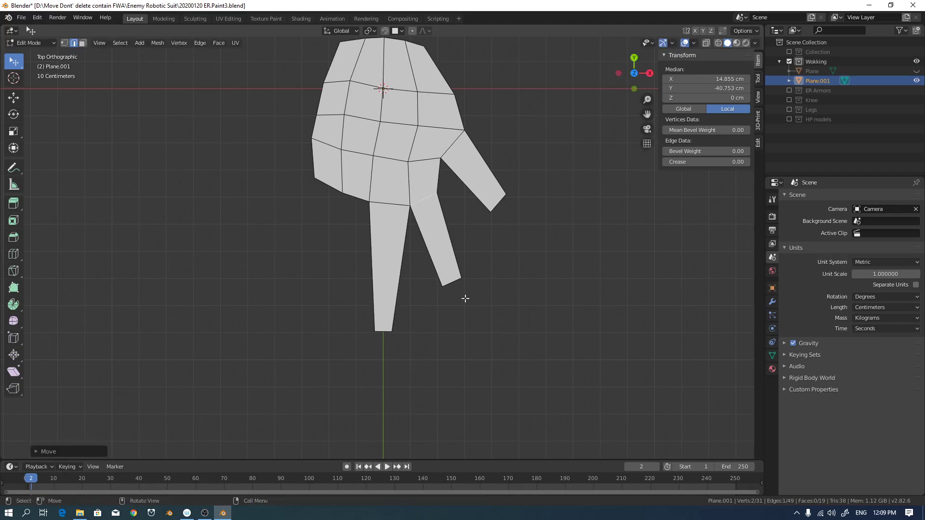
click(452, 282)
key(s)
click(456, 290)
key(g)
click(461, 299)
Extrude the palm edge beside the middle finger into a ring finger ending at about X -19, Y -77 cm and narrow its end edge.
click(352, 196)
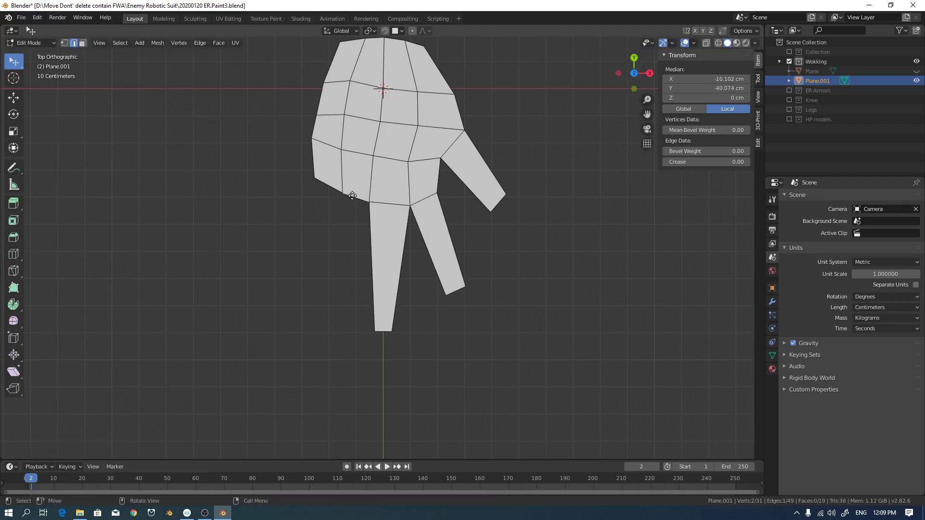
key(e)
click(325, 296)
key(s)
click(341, 334)
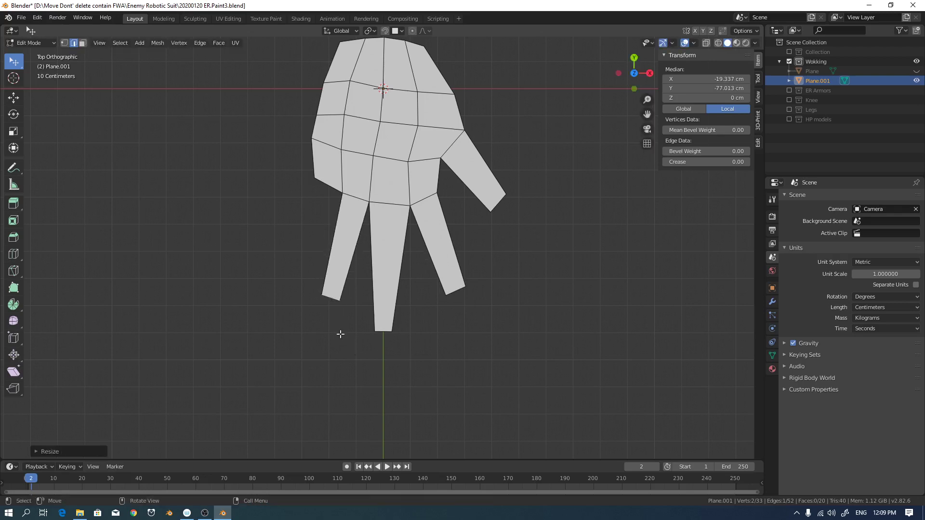
Extrude the outermost palm edge into a little finger ending at about X -37, Y -63 cm and narrow its end edge.
click(330, 188)
key(e)
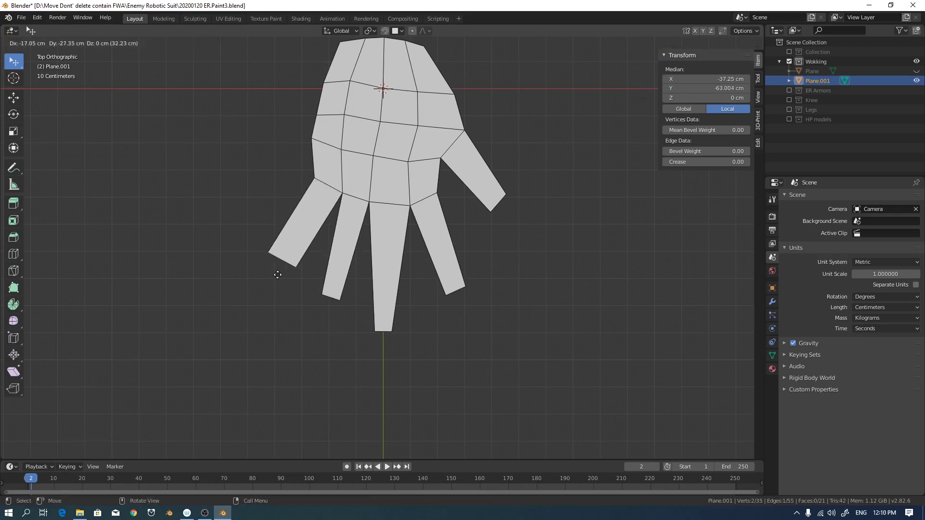
click(277, 275)
key(s)
click(282, 300)
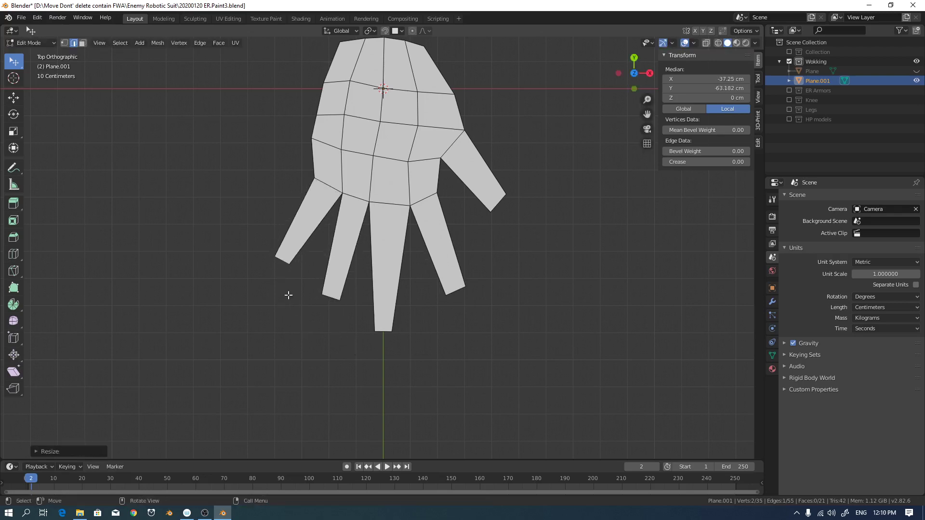
shift+middle_drag(493, 318, 484, 353)
key(s)
click(289, 320)
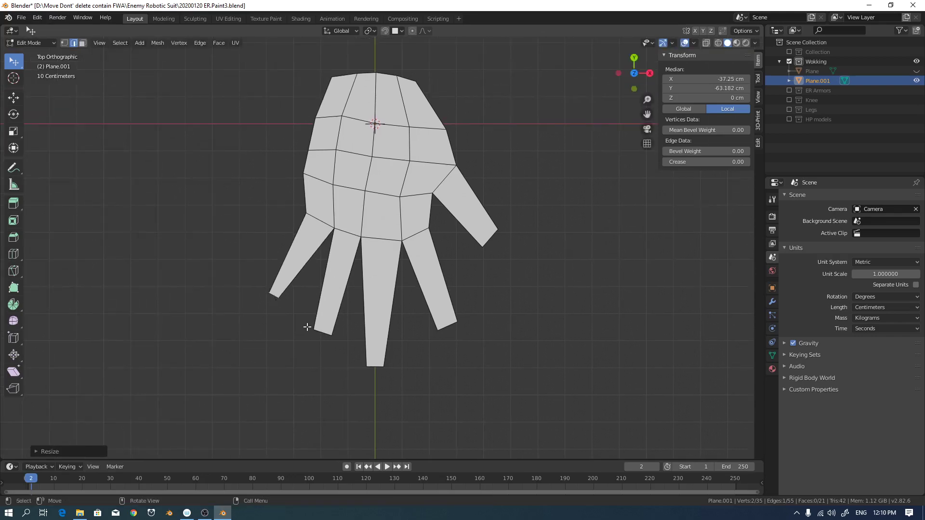
Slightly narrow the ring finger's end edge and move it outward toward the little finger.
click(321, 332)
key(g)
right_click(328, 341)
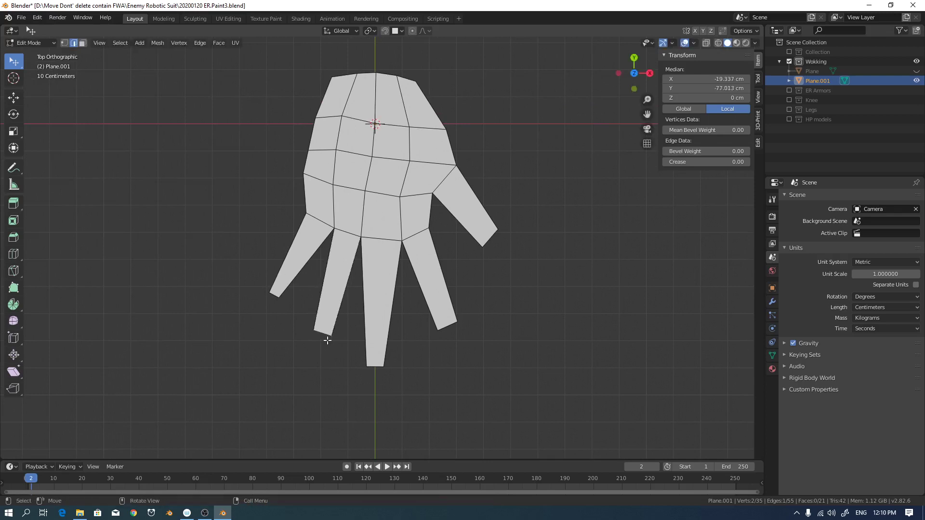
key(s)
click(347, 351)
key(s)
click(338, 348)
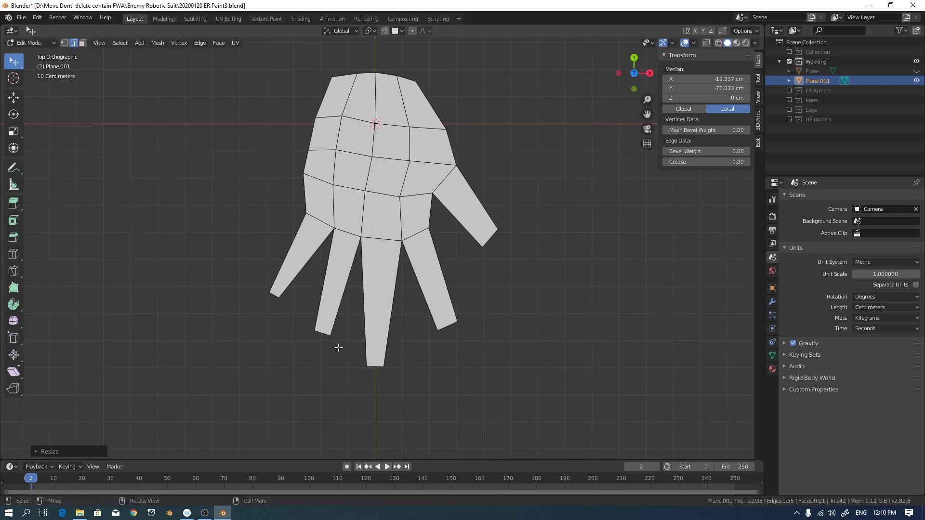
key(g)
click(328, 353)
Scale the middle finger's end edge up by about 1.3, keeping its position.
click(380, 367)
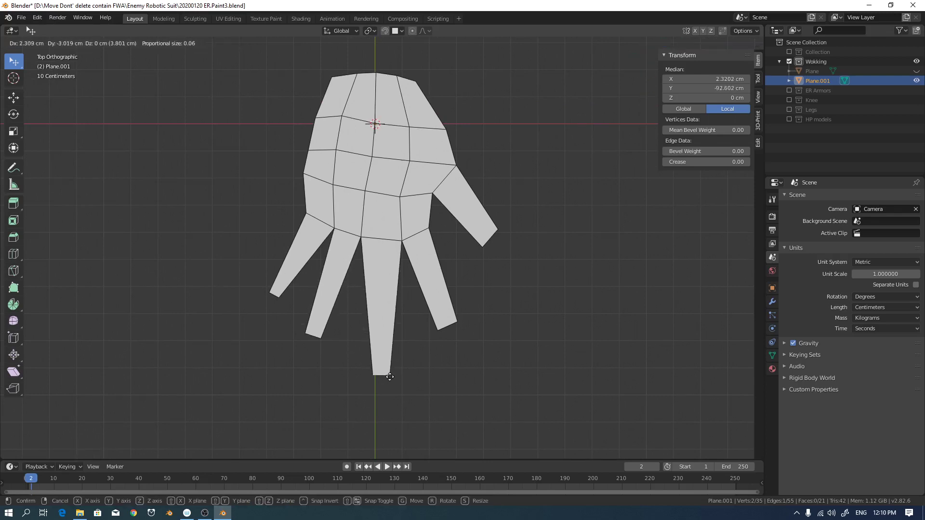
key(g)
key(s)
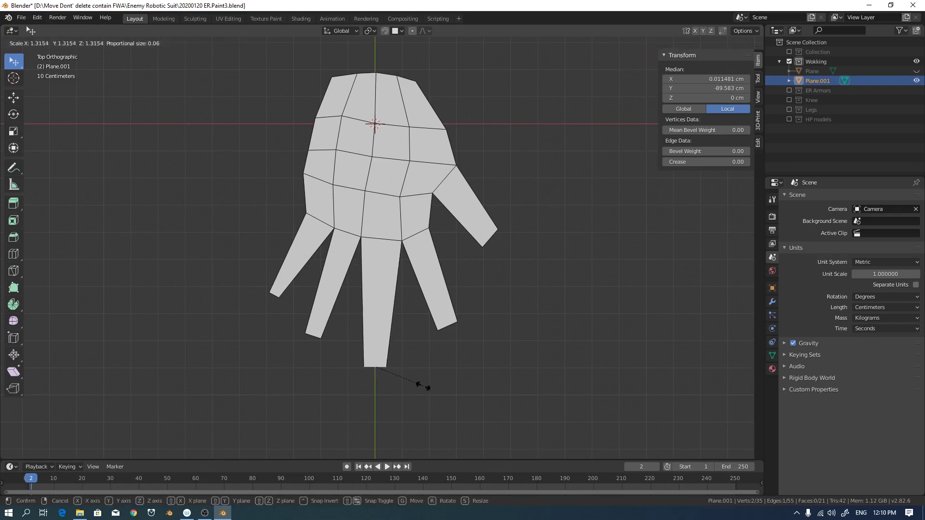
click(424, 383)
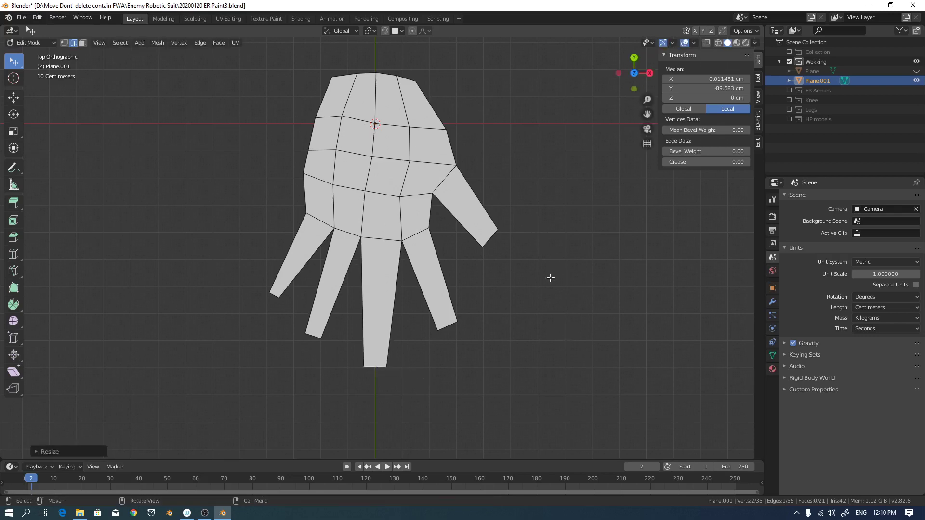
Select all faces of the flat hand in face mode and extrude them upward by about 10 cm.
middle_drag(578, 370, 458, 258)
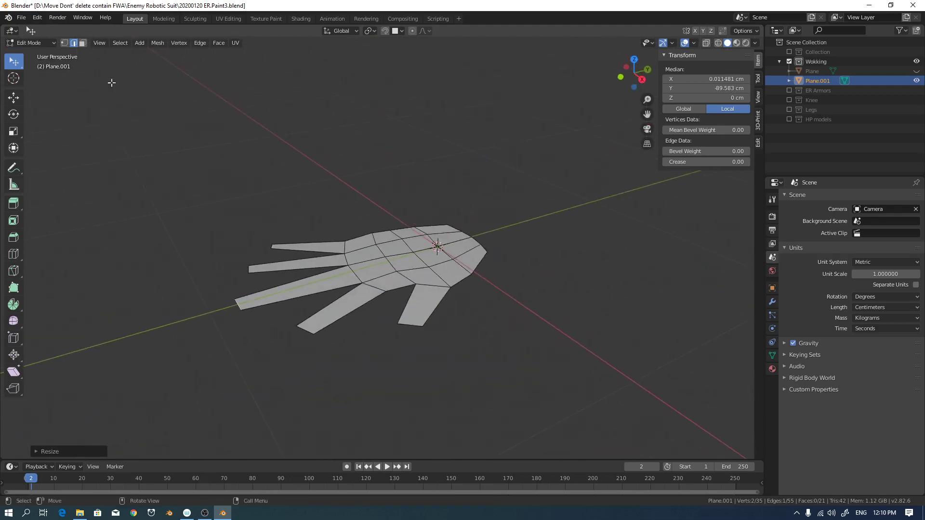
click(80, 42)
middle_drag(389, 258, 398, 270)
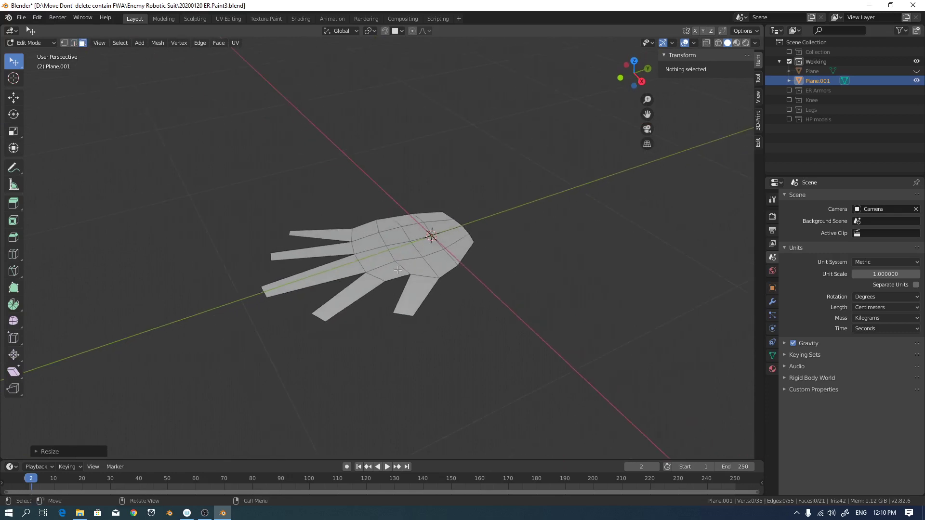
key(a)
key(e)
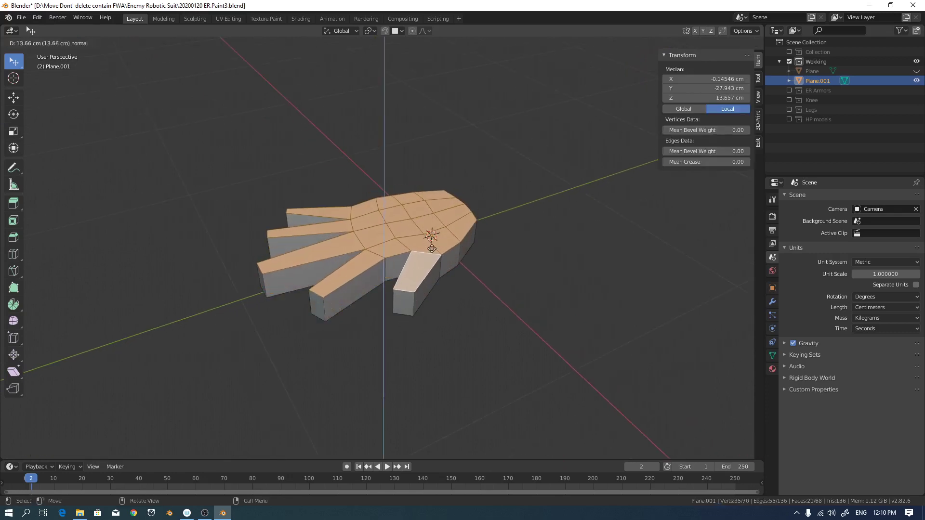
click(430, 253)
Select the four side faces at the wrist end and extrude them outward to about Y 47 cm.
middle_drag(510, 275, 457, 270)
click(344, 265)
ctrl+click(420, 251)
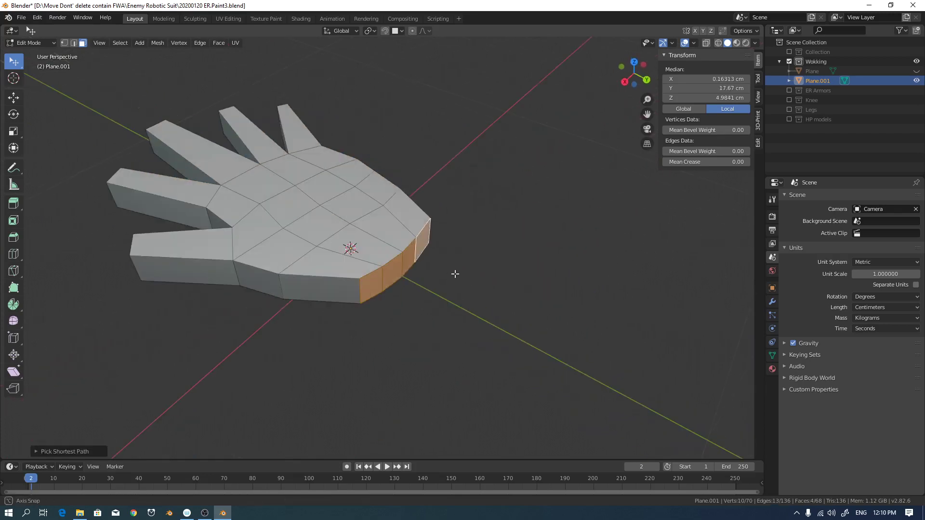
key(e)
click(535, 321)
middle_drag(534, 320, 527, 262)
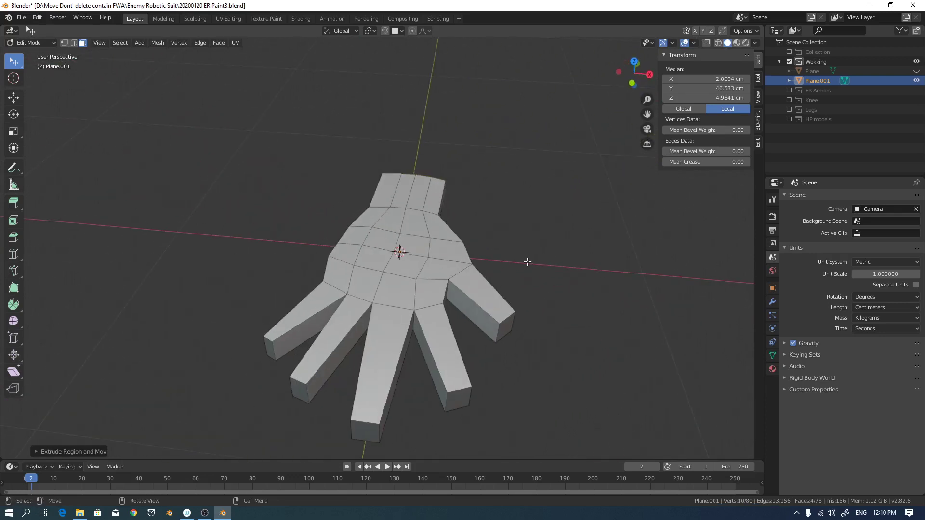
Switch the hand to Sculpt Mode and choose the Grab brush.
key(ctrl+Tab)
key(Escape)
middle_drag(538, 236, 459, 259)
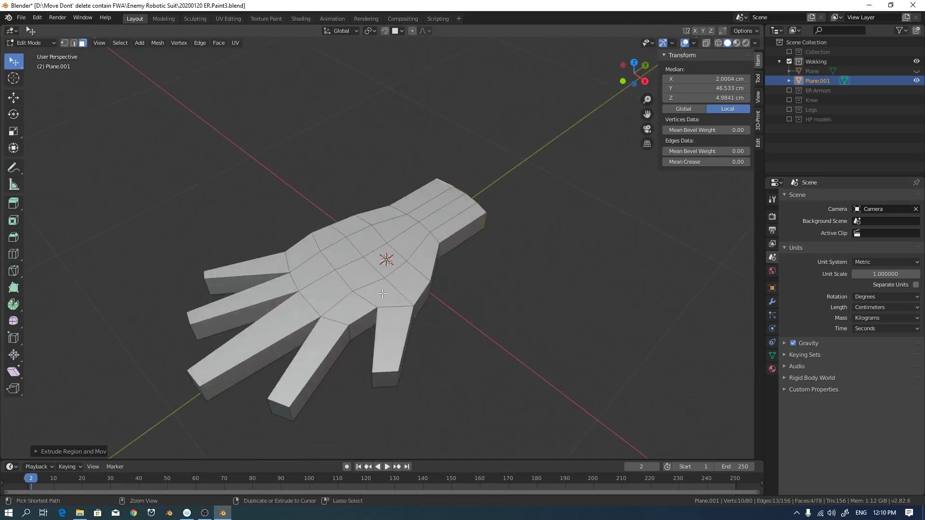
key(ctrl+Tab)
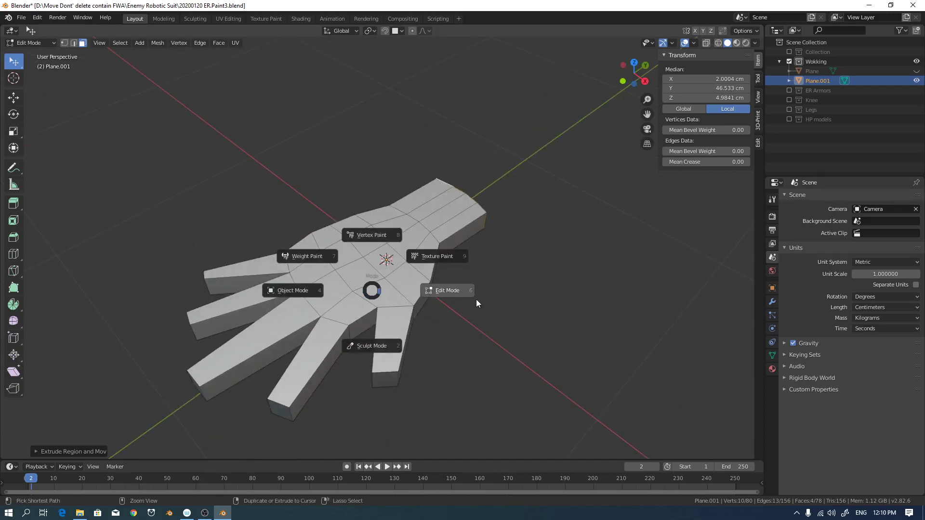
click(377, 340)
middle_drag(378, 340, 308, 280)
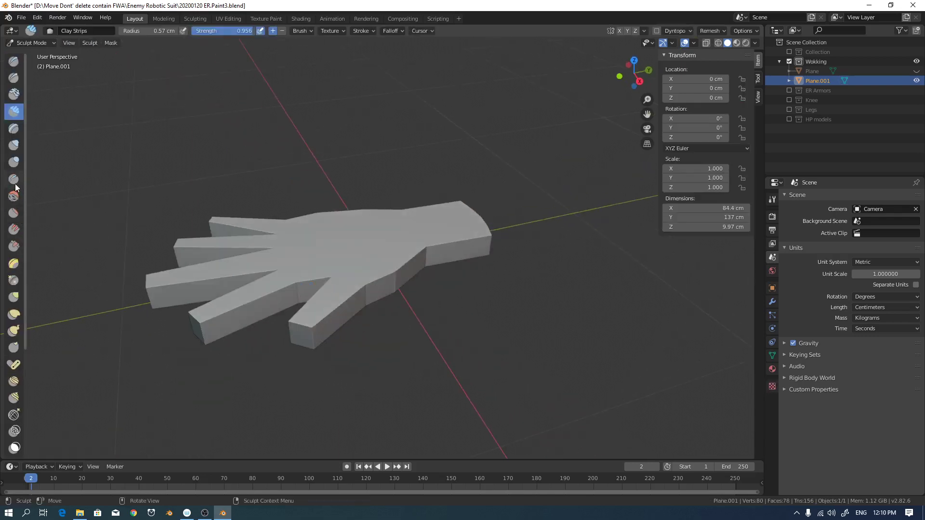
key(g)
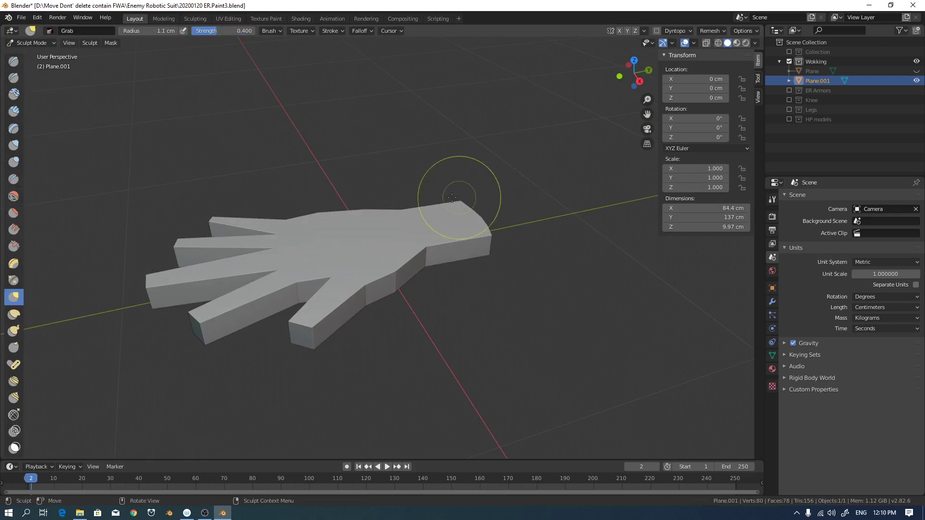
Examine the hand from several angles and check its overall dimensions.
mouse_move(367, 244)
middle_down()
mouse_move(400, 263)
mouse_move(396, 252)
mouse_move(406, 274)
middle_up()
mouse_move(418, 275)
middle_down()
mouse_move(473, 237)
mouse_move(448, 216)
mouse_move(404, 226)
mouse_move(491, 207)
mouse_move(437, 223)
mouse_move(447, 237)
mouse_move(528, 249)
middle_up()
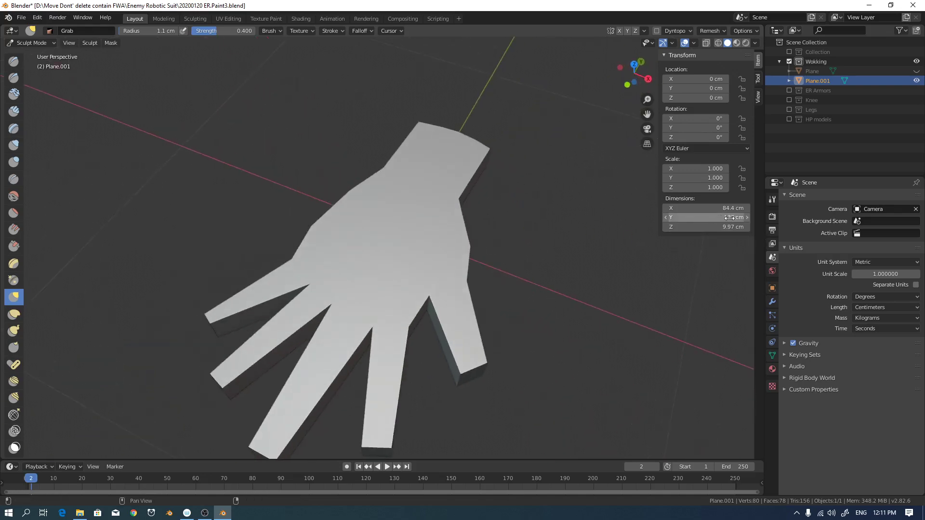
ctrl+middle_drag(560, 233, 562, 272)
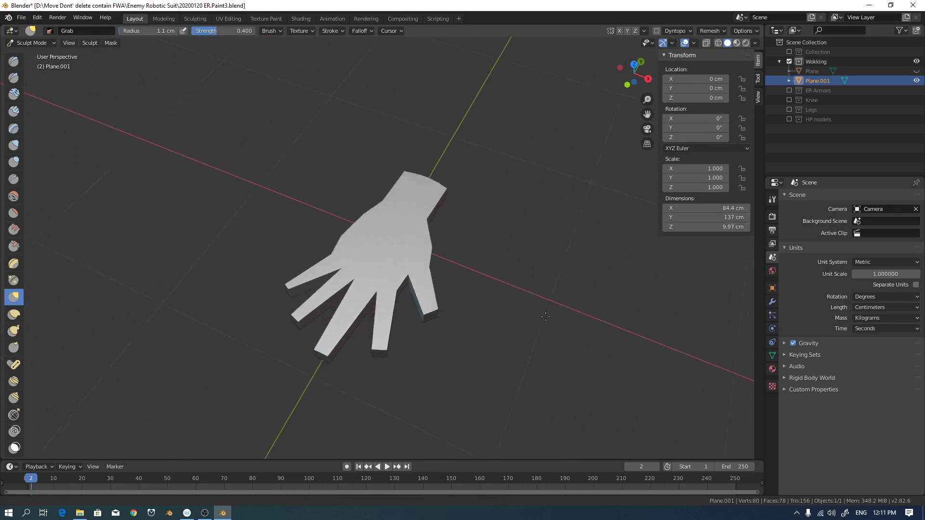
ctrl+middle_drag(723, 270, 763, 199)
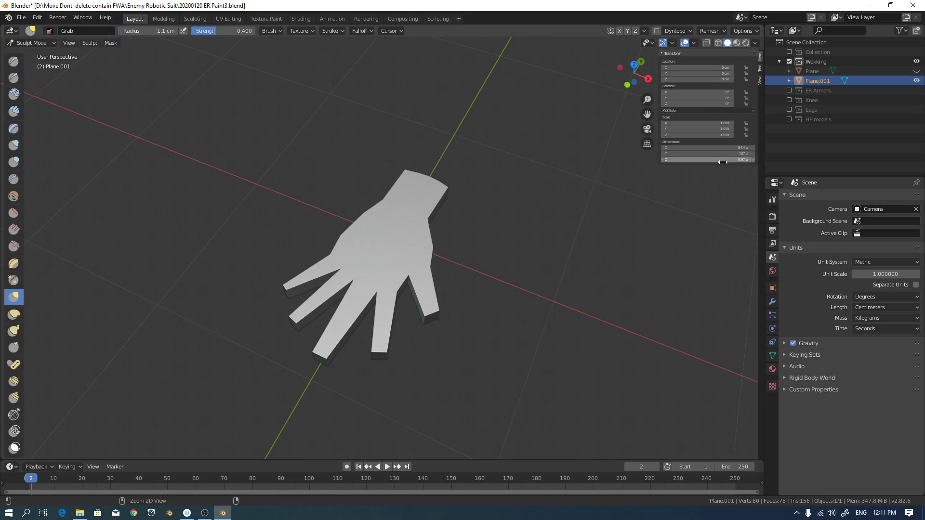
ctrl+middle_drag(723, 161, 760, 100)
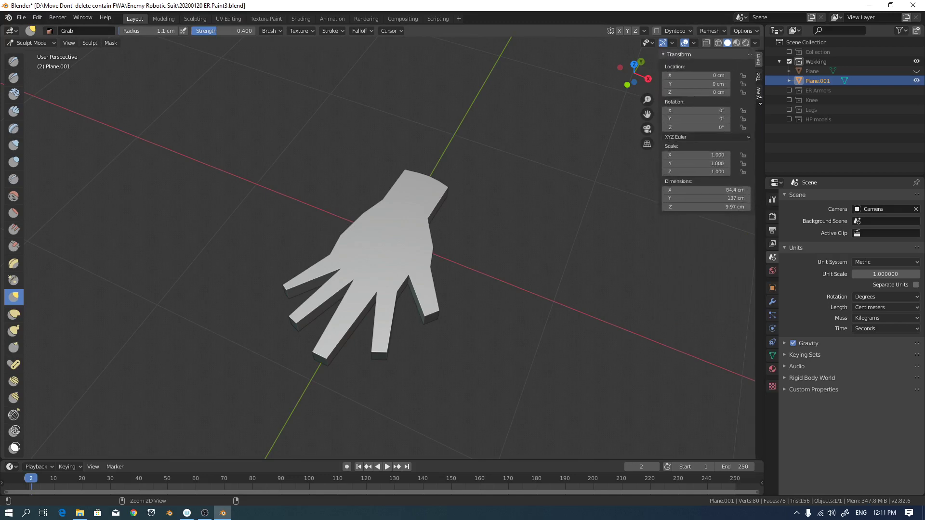
ctrl+middle_drag(703, 190, 689, 212)
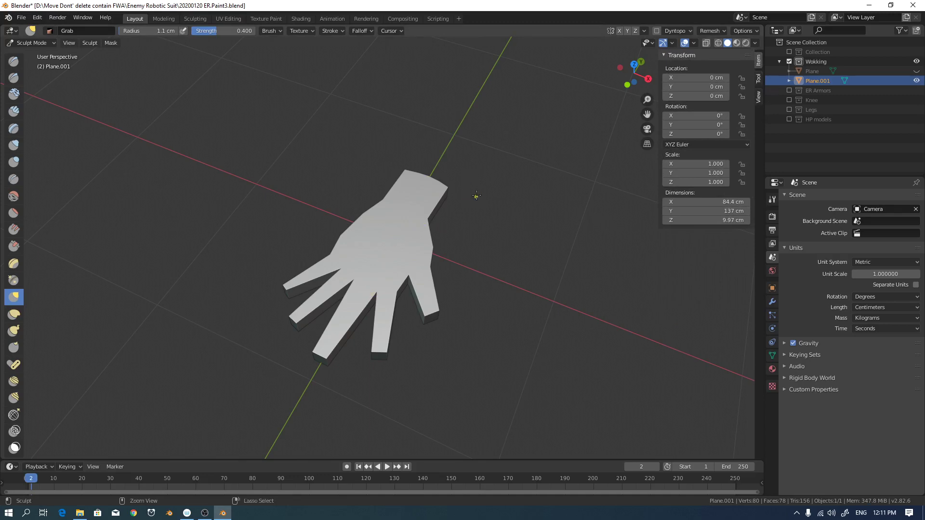
ctrl+middle_drag(476, 195, 521, 188)
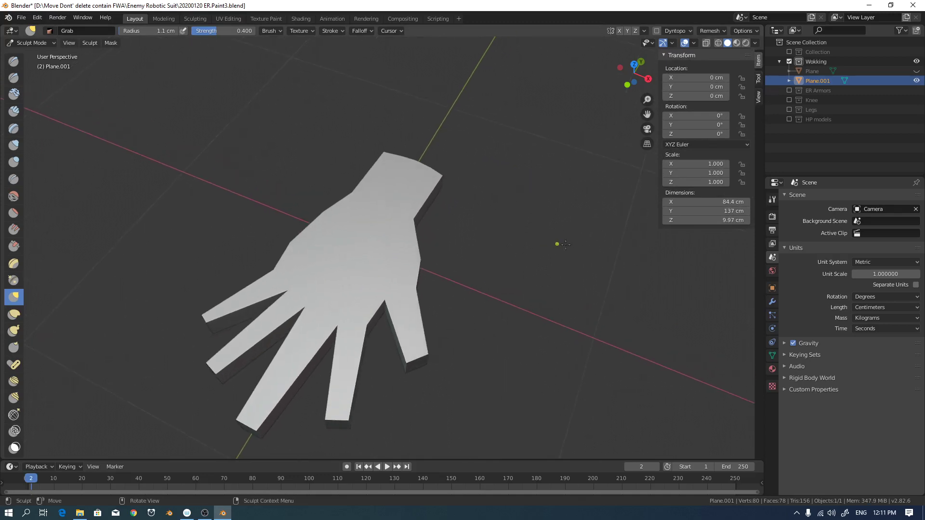
middle_drag(684, 224, 537, 294)
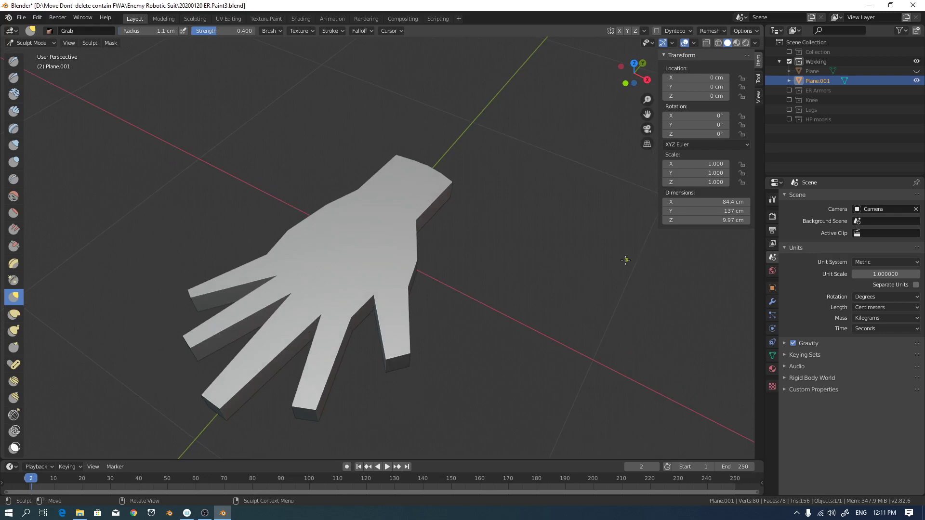
middle_drag(626, 260, 622, 265)
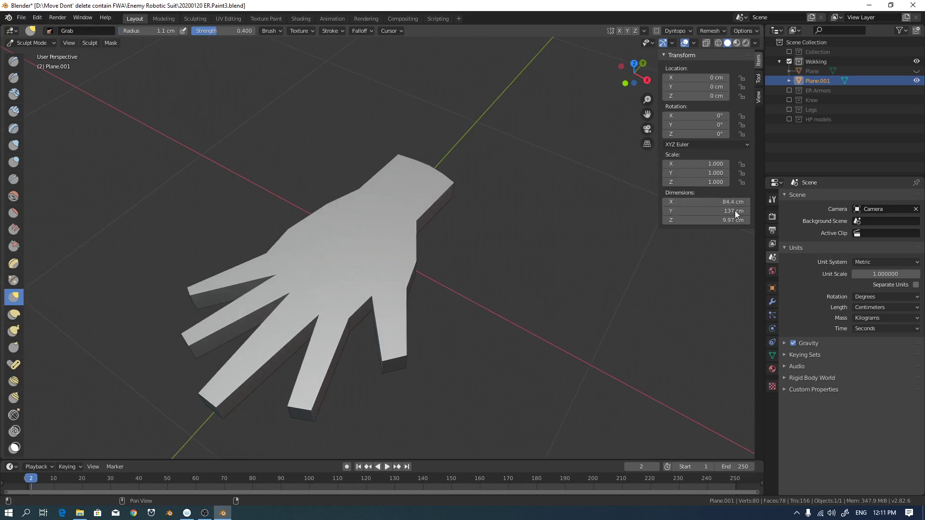
Return to Object Mode and scale the hand down to about 0.222, giving roughly 18.7 × 30.5 × 2.2 cm.
key(ctrl+Tab)
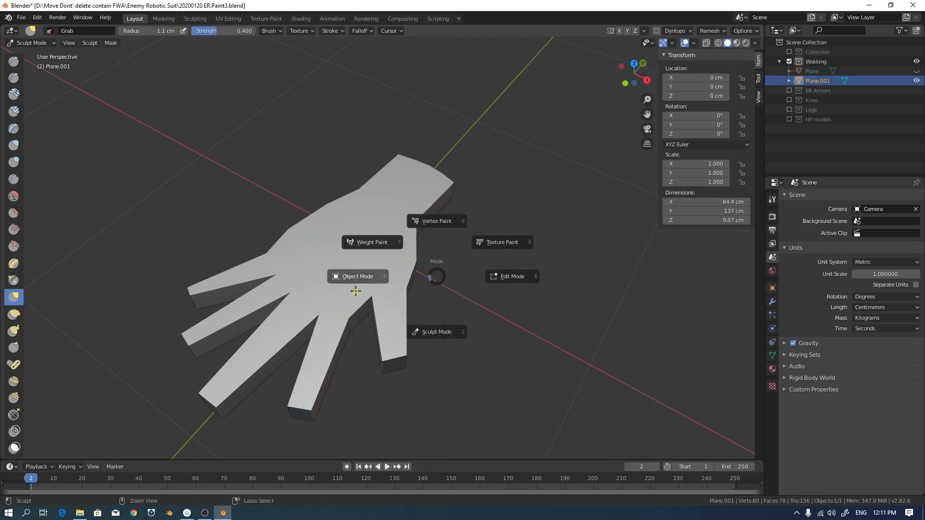
click(359, 276)
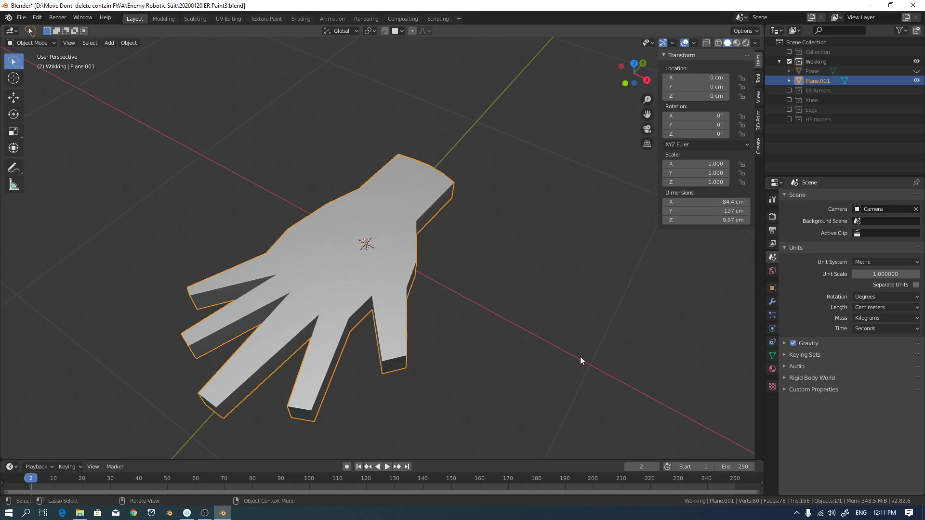
key(s)
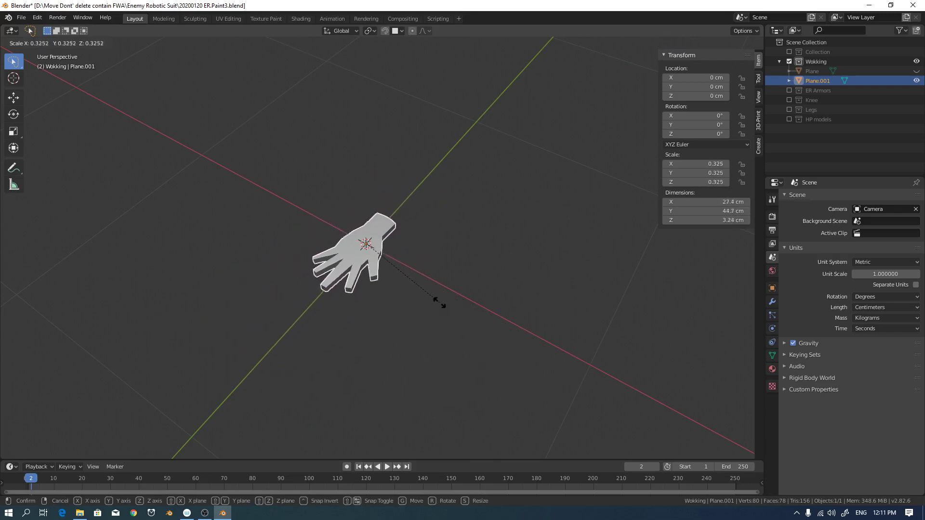
click(419, 279)
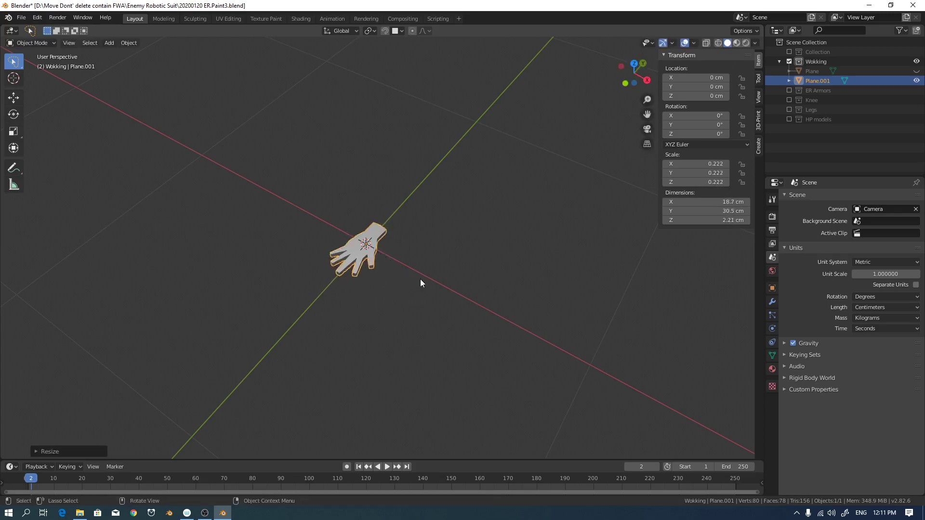
Apply the scale transform to the hand object at its present size.
ctrl+middle_drag(451, 297, 598, 238)
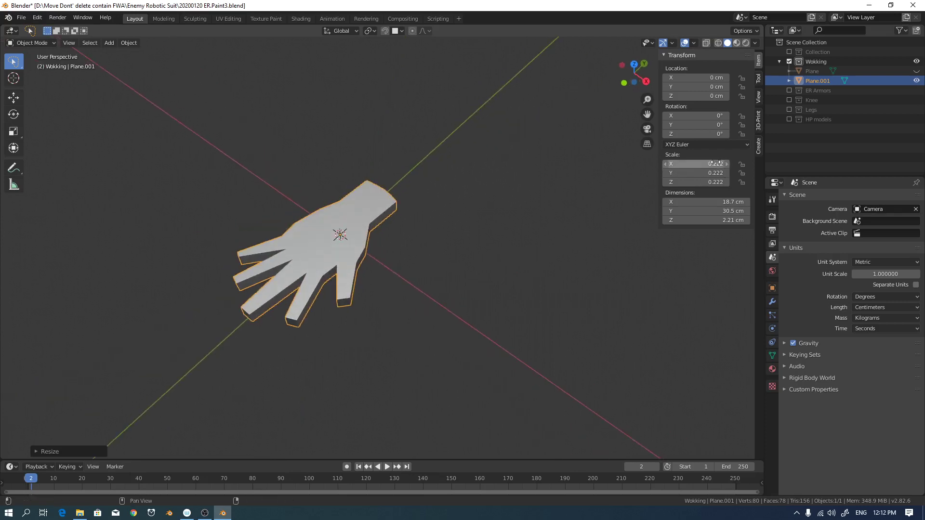
middle_drag(529, 220, 541, 249)
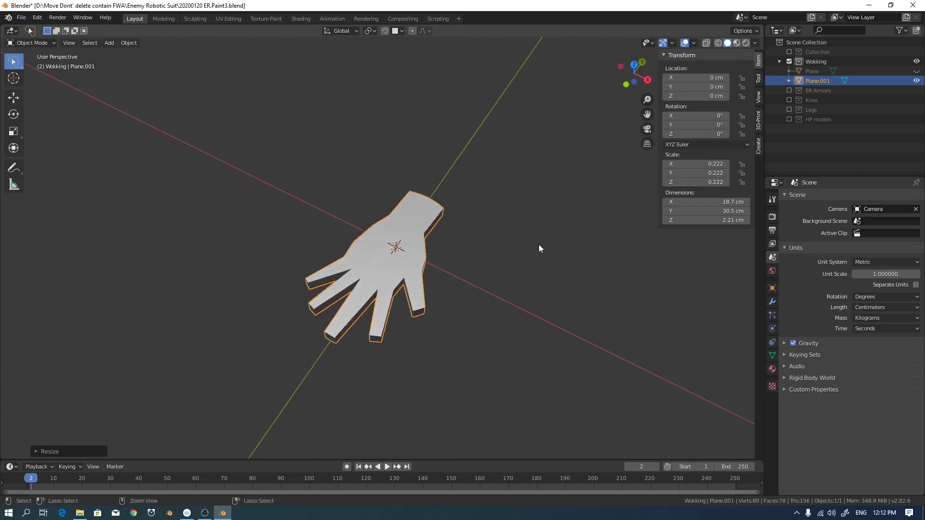
key(ctrl+a)
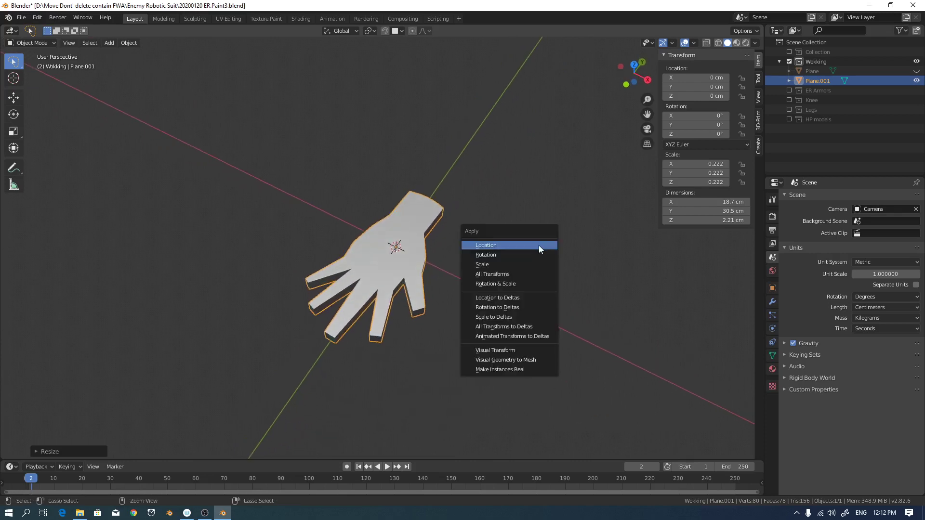
click(489, 266)
Switch the hand to Sculpt Mode and enlarge the Grab brush radius to 4.5 cm.
middle_drag(486, 267, 535, 258)
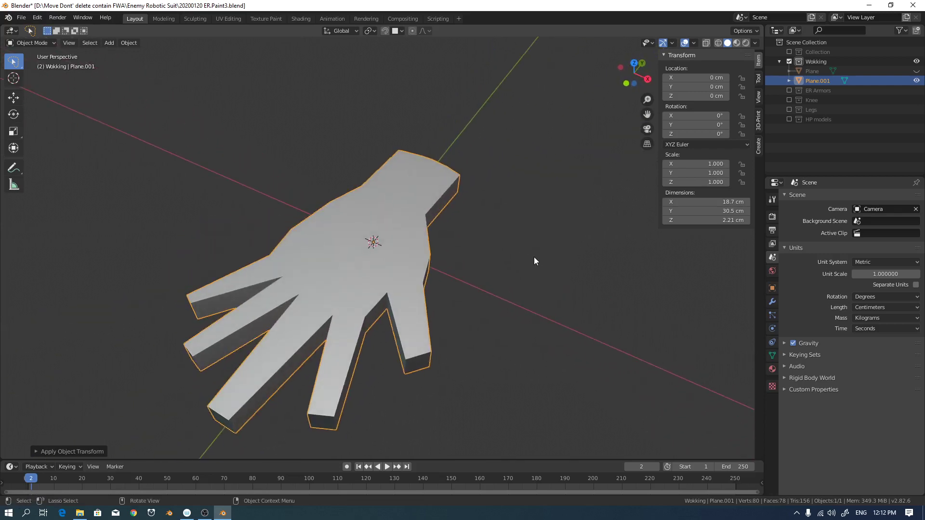
middle_drag(555, 225, 630, 245)
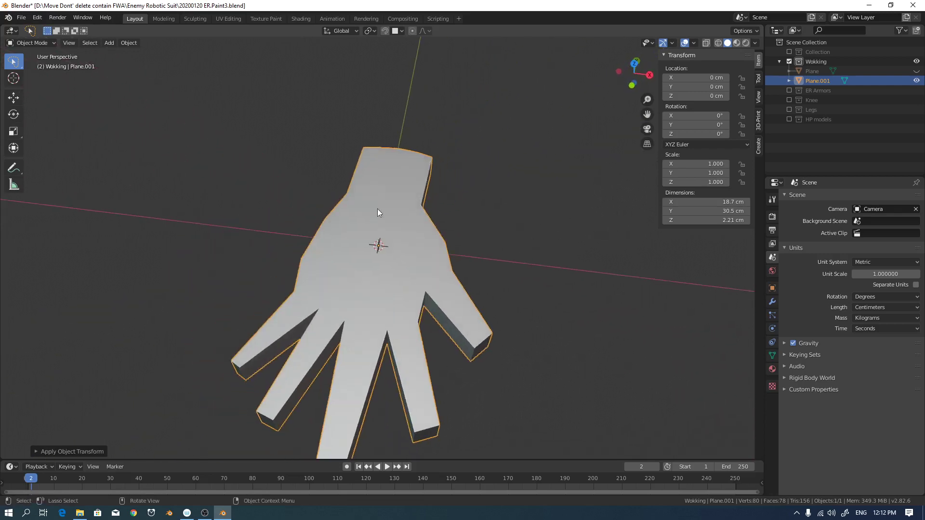
middle_drag(510, 257, 450, 265)
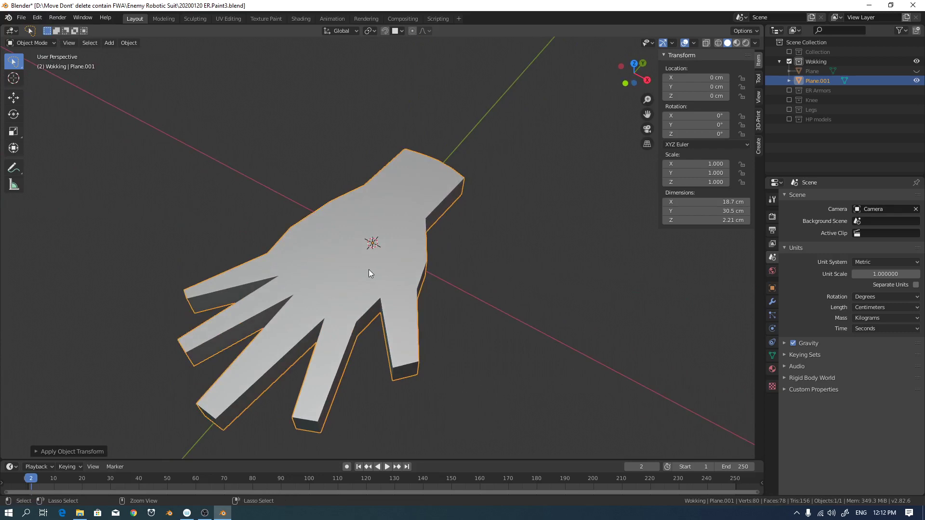
key(ctrl+Tab)
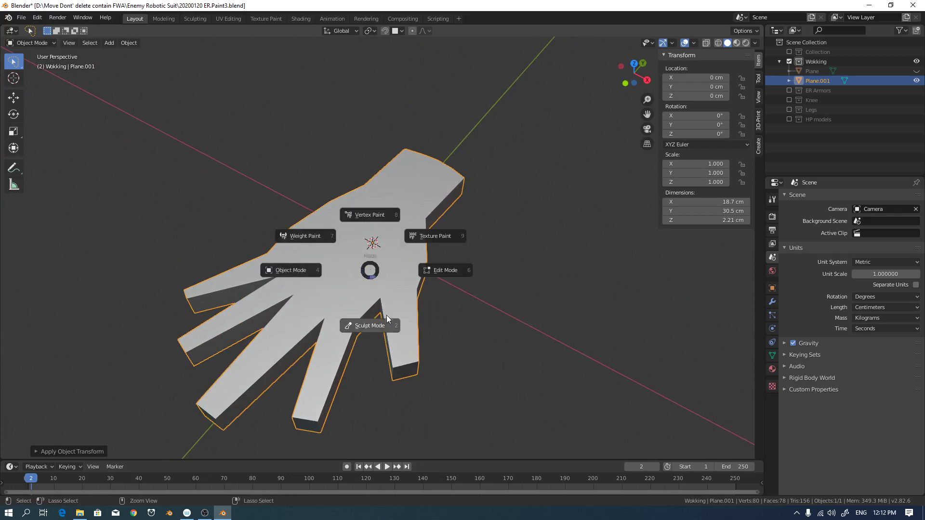
click(380, 324)
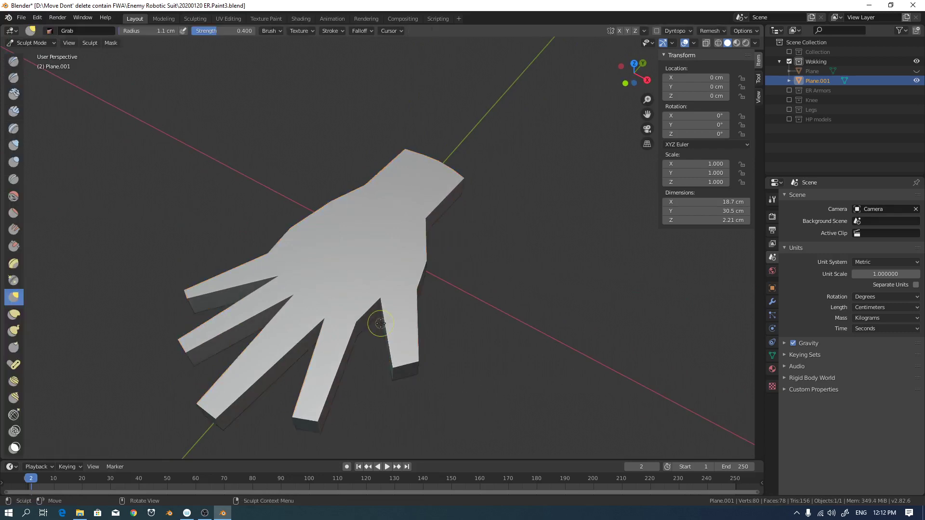
mouse_move(436, 234)
middle_down()
mouse_move(400, 247)
mouse_move(438, 209)
mouse_move(419, 200)
middle_up()
key(f)
click(434, 237)
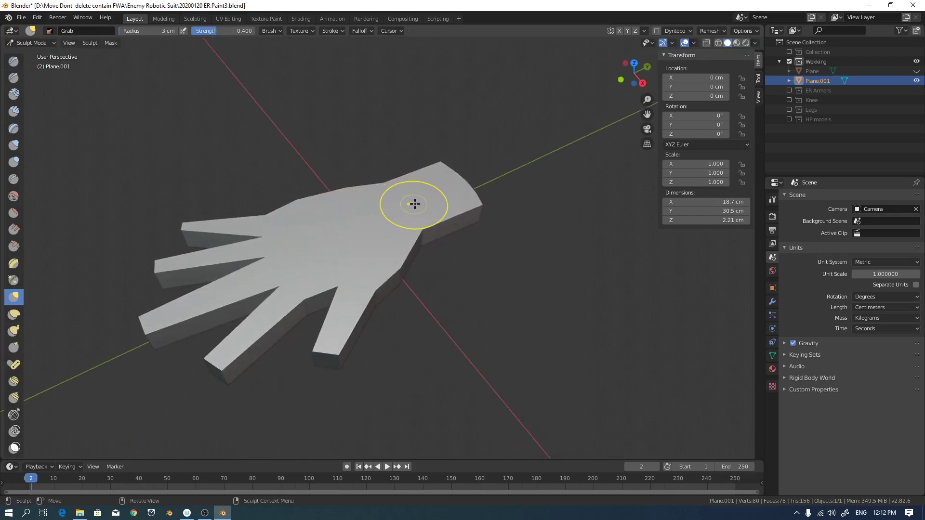
key(f)
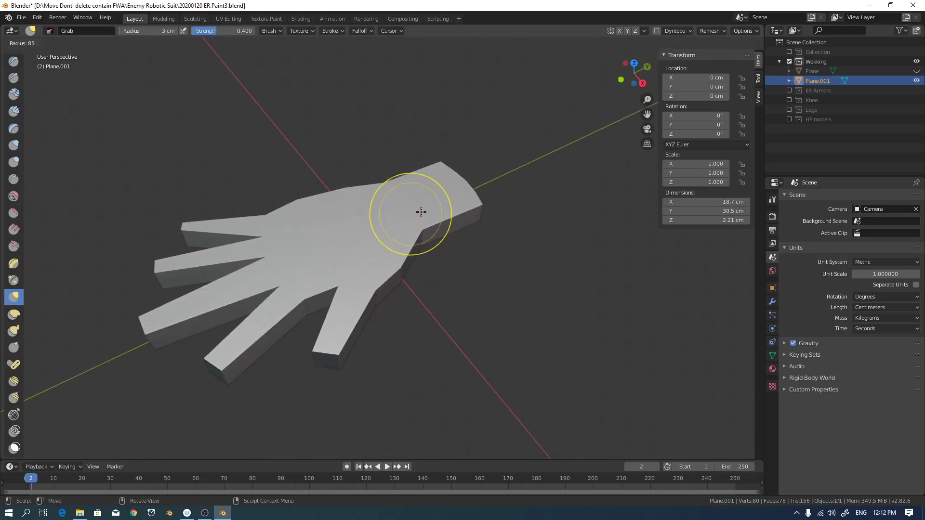
click(423, 211)
Grab the middle of the back of the hand and pull it upward into a rounded bulge.
middle_drag(424, 211, 394, 206)
mouse_move(393, 206)
mouse_down()
mouse_move(396, 188)
mouse_move(361, 201)
mouse_move(341, 227)
mouse_move(301, 233)
mouse_move(336, 213)
mouse_up()
mouse_move(336, 212)
middle_down()
mouse_move(359, 211)
mouse_move(324, 188)
mouse_move(413, 185)
mouse_move(471, 169)
middle_up()
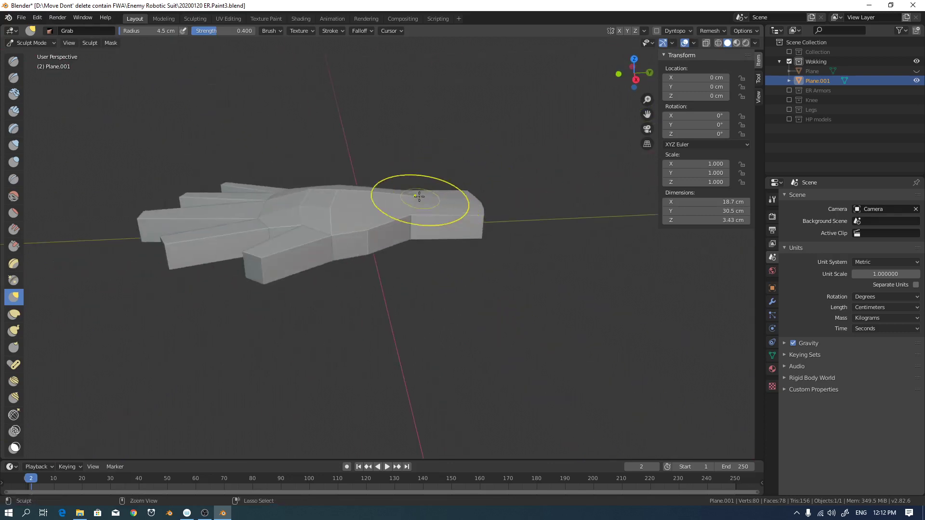
scroll(419, 198, up, 2)
mouse_move(400, 149)
middle_down()
mouse_move(436, 164)
mouse_move(437, 192)
mouse_move(444, 151)
middle_up()
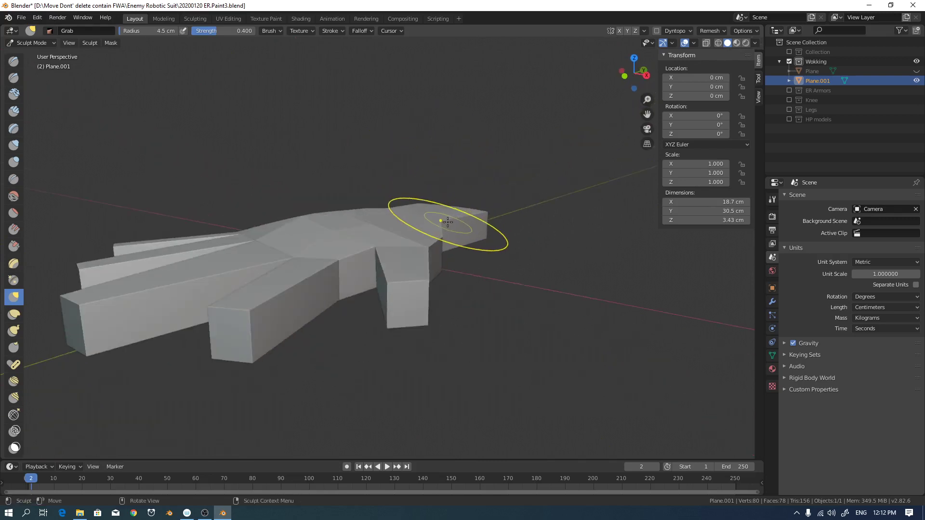
Reshape the wrist with the Grab brush, raising its upper surface and pulling the lower corners of its end face.
drag(440, 221, 442, 213)
mouse_move(554, 211)
middle_down()
mouse_move(451, 212)
mouse_move(424, 234)
middle_up()
drag(424, 250, 426, 266)
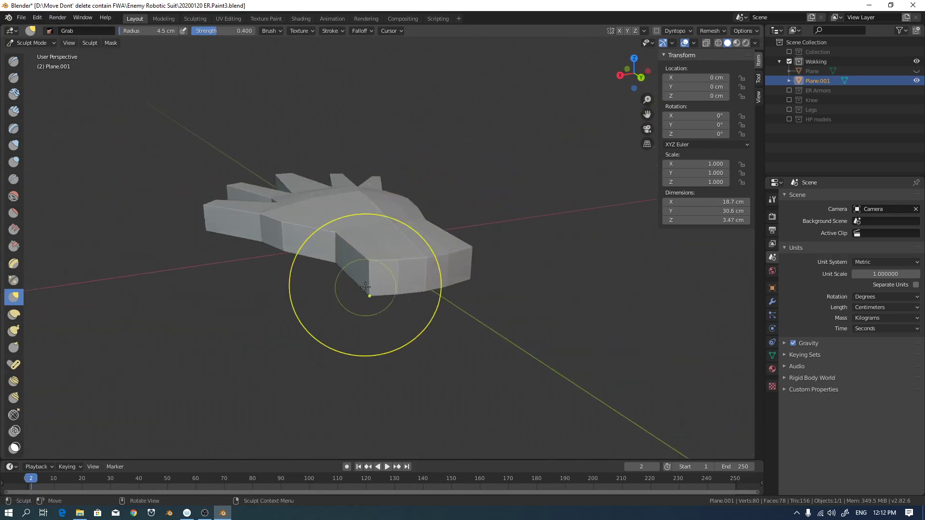
drag(366, 283, 368, 304)
drag(481, 279, 476, 278)
drag(476, 289, 469, 277)
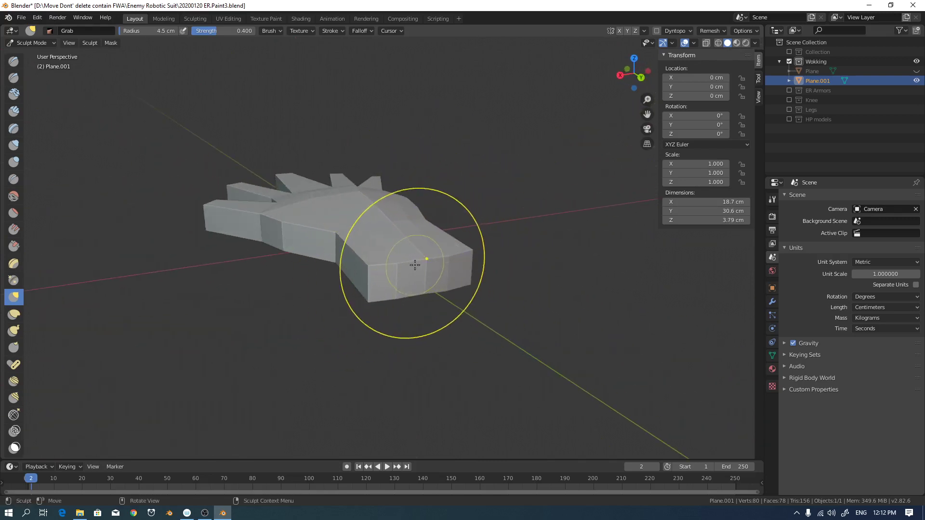
Reduce the Grab brush radius to 3.8 cm and shape the palm side of the hand.
middle_drag(362, 228, 421, 208)
mouse_move(366, 232)
middle_down()
mouse_move(248, 248)
mouse_move(291, 196)
mouse_move(534, 80)
mouse_move(471, 134)
mouse_move(444, 230)
mouse_move(469, 193)
mouse_move(471, 221)
middle_up()
key(f)
click(438, 225)
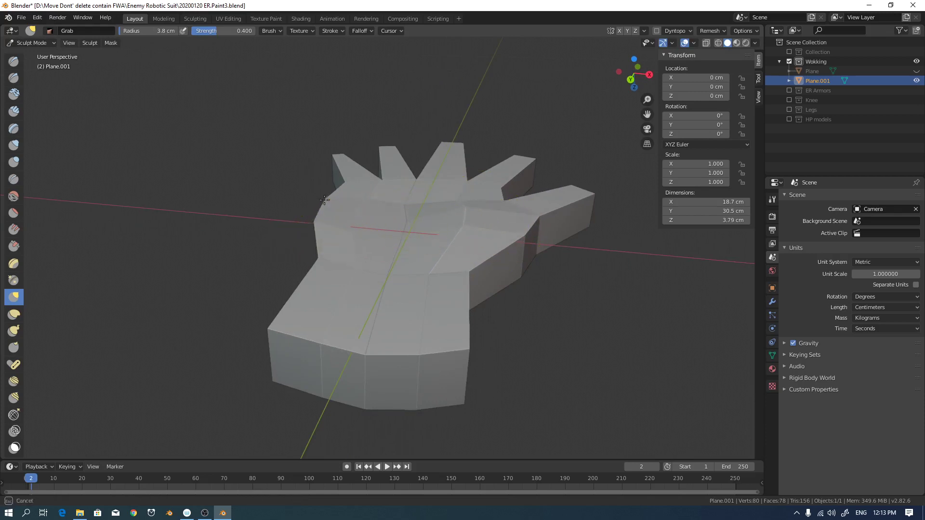
mouse_move(363, 208)
middle_down()
mouse_move(382, 196)
mouse_move(392, 217)
mouse_move(227, 289)
mouse_move(378, 234)
mouse_move(388, 208)
mouse_move(283, 258)
mouse_move(254, 283)
middle_up()
mouse_move(306, 303)
middle_down()
mouse_move(372, 274)
mouse_move(269, 266)
mouse_move(279, 208)
middle_up()
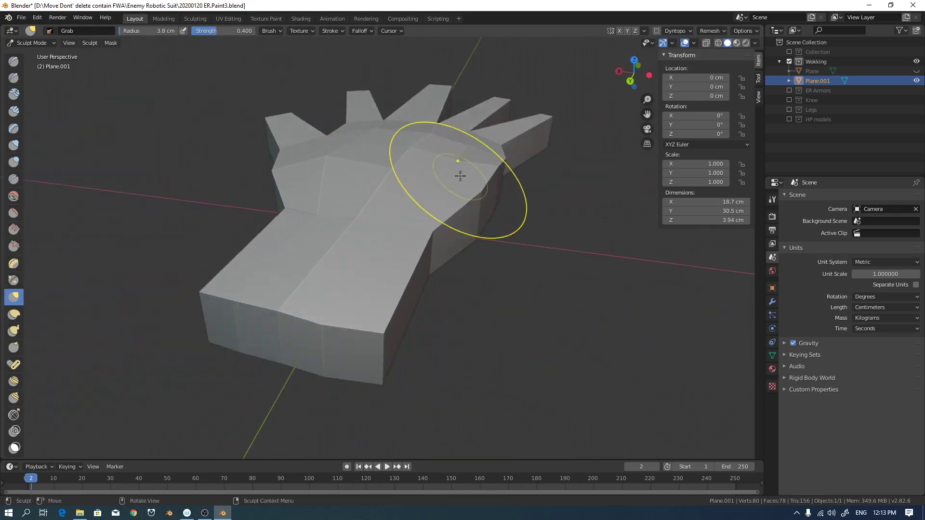
Pull up the back of the hand and the area behind the knuckles with the Grab brush for more volume.
drag(440, 166, 406, 159)
middle_drag(435, 163, 454, 190)
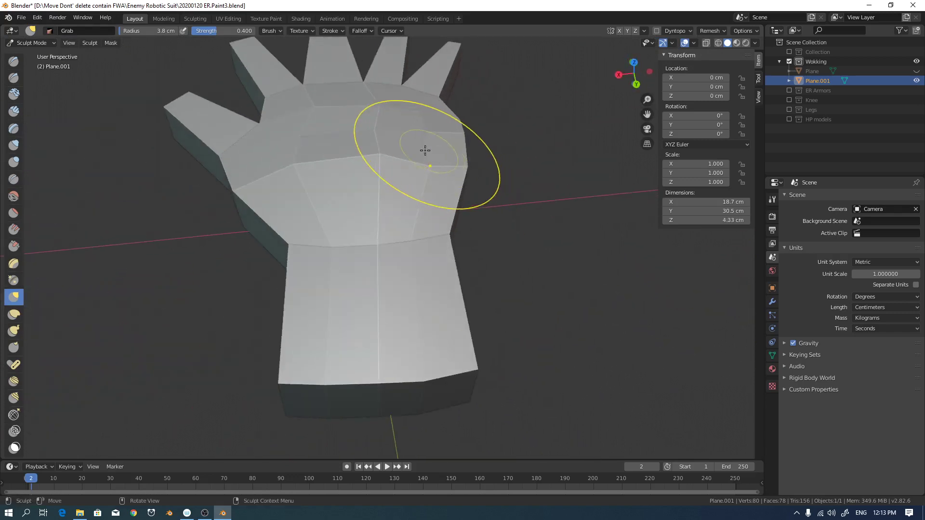
middle_drag(295, 135, 397, 131)
scroll(397, 130, down, 4)
mouse_move(367, 195)
middle_down()
mouse_move(427, 192)
mouse_move(463, 145)
mouse_move(435, 188)
mouse_move(427, 174)
mouse_move(411, 211)
mouse_move(435, 203)
middle_up()
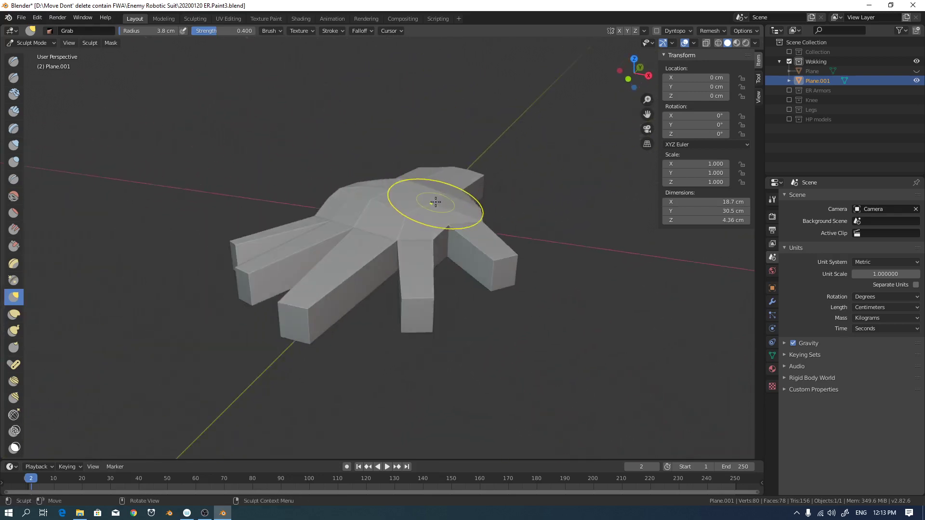
drag(412, 195, 413, 164)
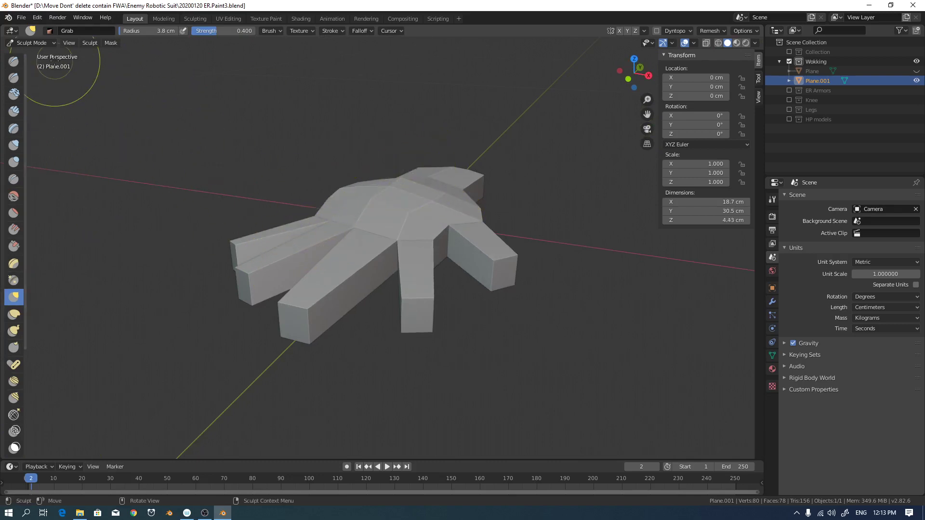
Open the add-ons preferences and search for "scree" and "screen".
click(38, 19)
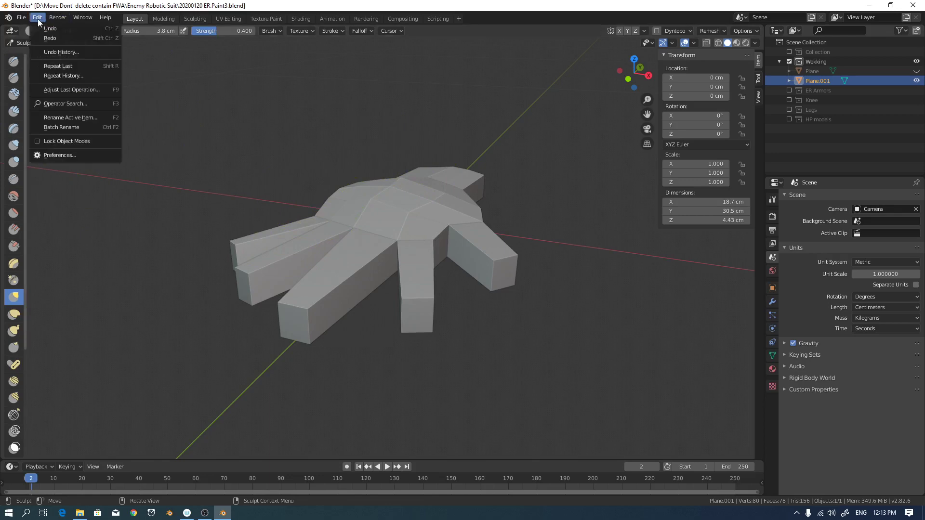
click(65, 152)
drag(139, 37, 264, 40)
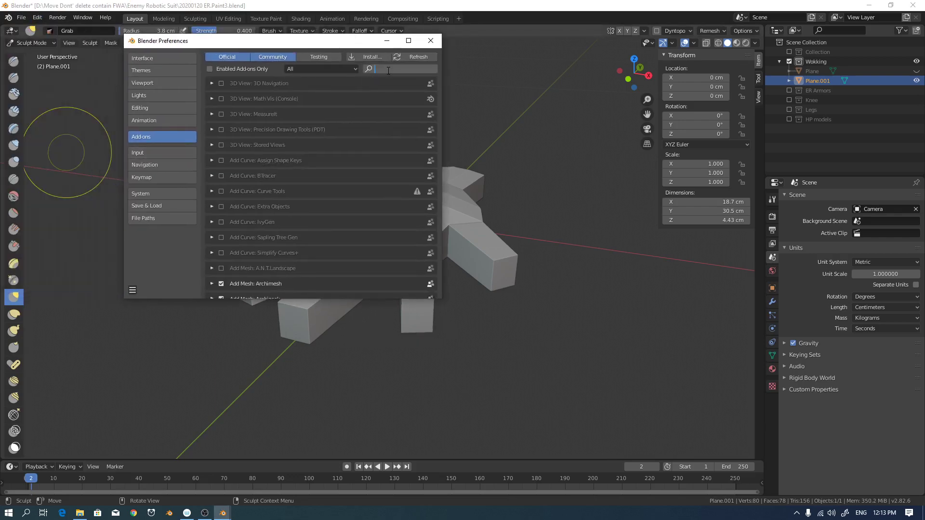
text(scree)
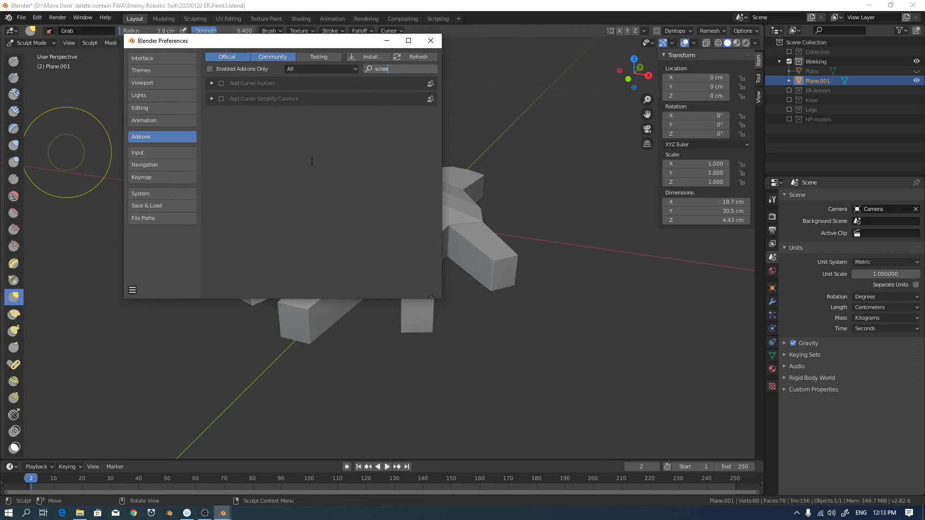
key(Return)
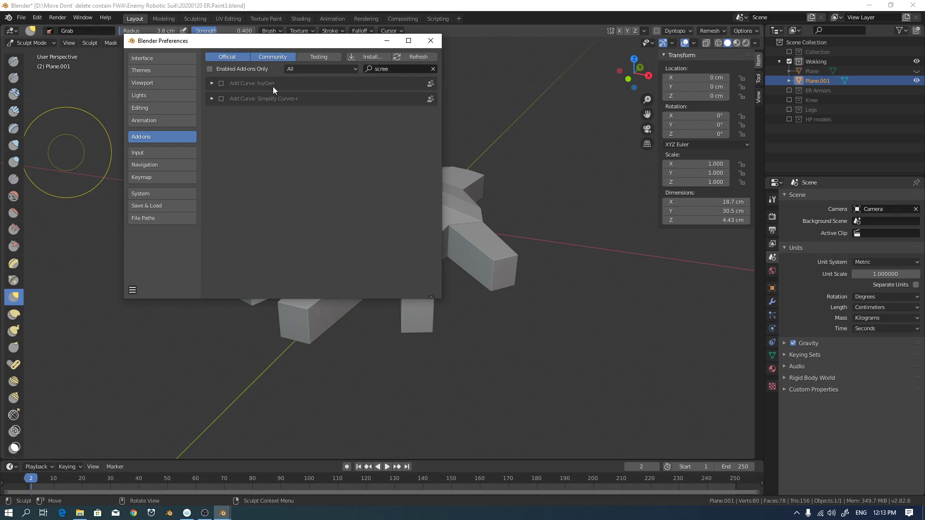
click(396, 70)
text(scre)
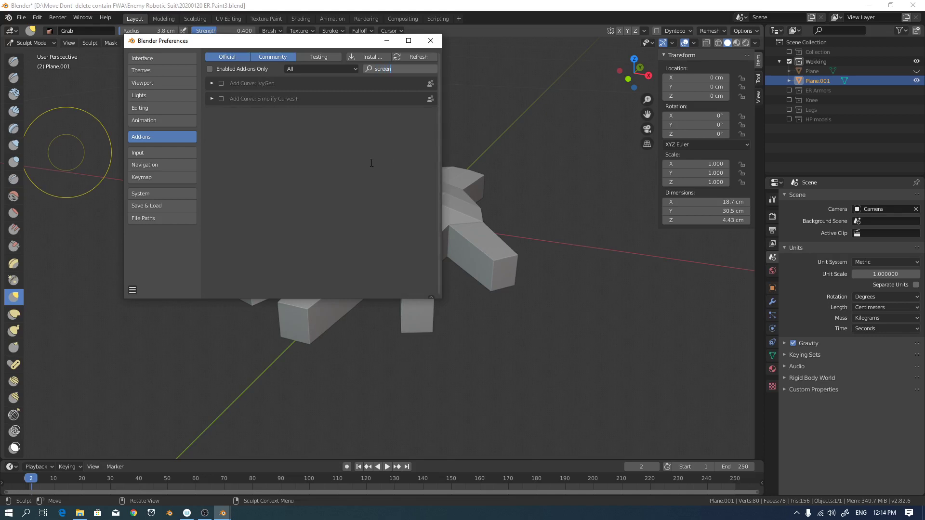
key(Return)
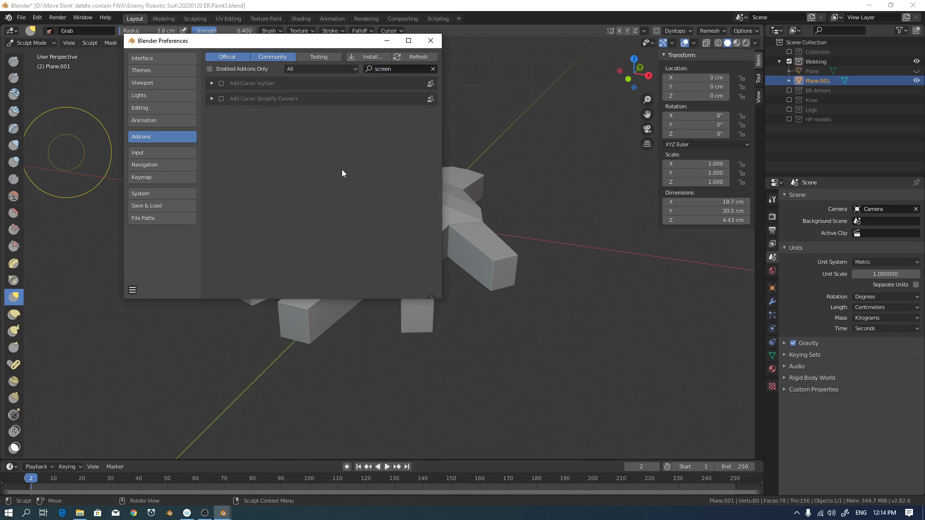